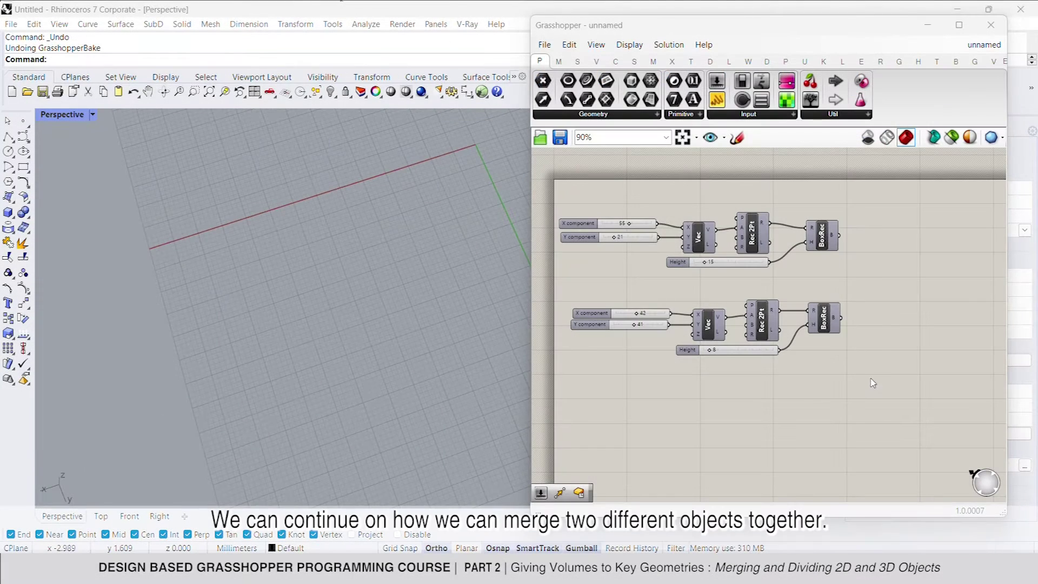
Turn on the preview of both Box Rectangle components and examine the two overlapping boxes in the perspective view.
{"action": "right_click", "coordinate": [898, 239]}
{"action": "left_click", "coordinate": [925, 250]}
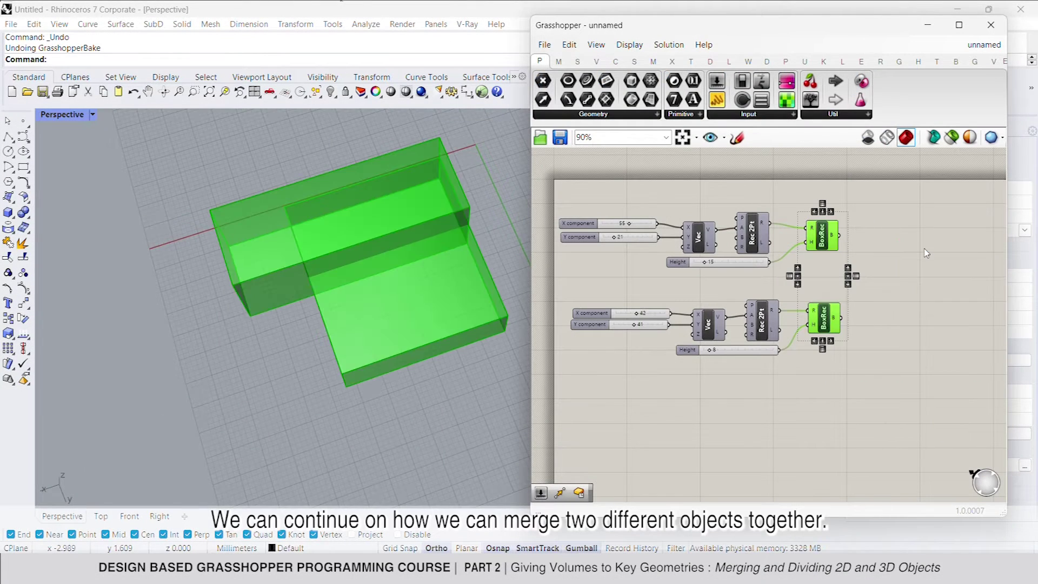
{"action": "left_click", "coordinate": [896, 362]}
{"action": "right_click_drag", "start_coordinate": [415, 330], "coordinate": [471, 260]}
{"action": "scroll", "coordinate": [293, 378], "scroll_direction": "down", "scroll_amount": 4}
{"action": "scroll", "coordinate": [432, 225], "scroll_direction": "up", "scroll_amount": 4}
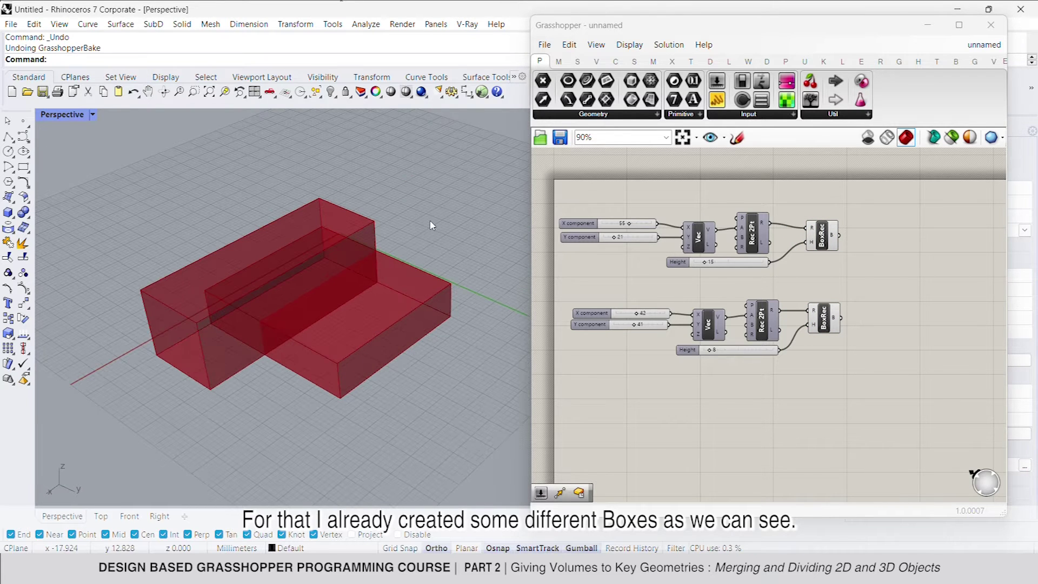
{"action": "left_click", "coordinate": [951, 370]}
{"action": "mouse_move", "coordinate": [905, 400]}
{"action": "right_mouse_down"}
{"action": "mouse_move", "coordinate": [885, 404]}
{"action": "mouse_move", "coordinate": [911, 405]}
{"action": "right_mouse_up"}
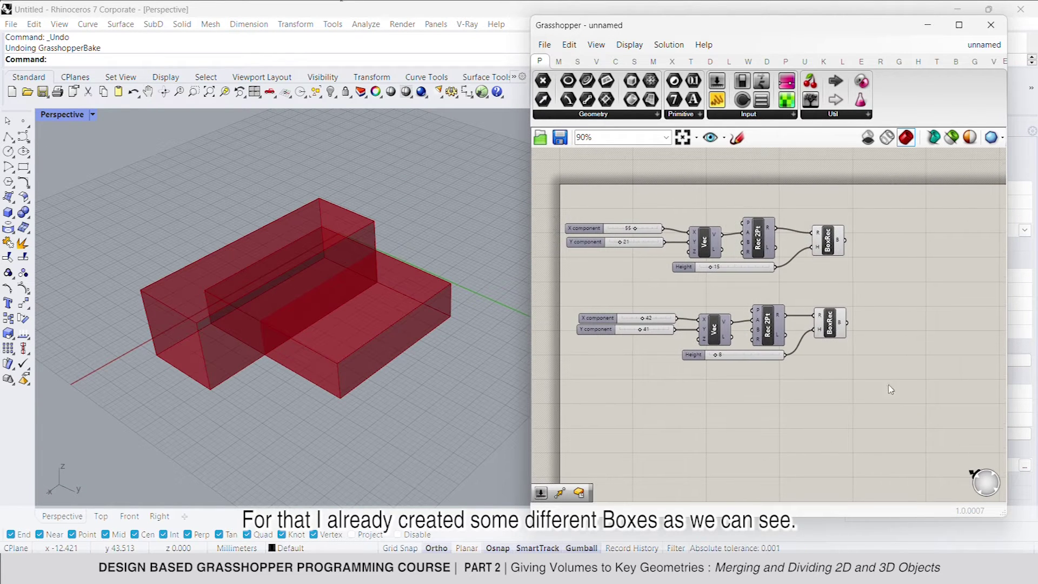
Turn off the preview of both Box Rectangle components.
{"action": "left_click_drag", "start_coordinate": [890, 386], "coordinate": [790, 181]}
{"action": "right_click", "coordinate": [904, 208]}
{"action": "left_click", "coordinate": [940, 231]}
Add a Solid Union component, connect both Box Rectangle outputs to it, and line it up with the upper box chain.
{"action": "double_click", "coordinate": [951, 270]}
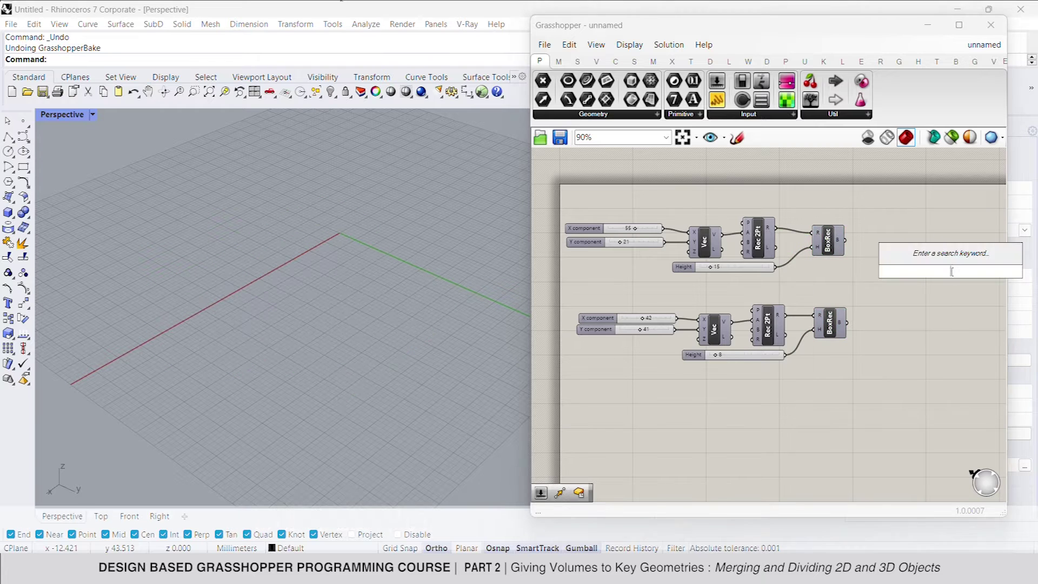
{"action": "type", "text": "solid"}
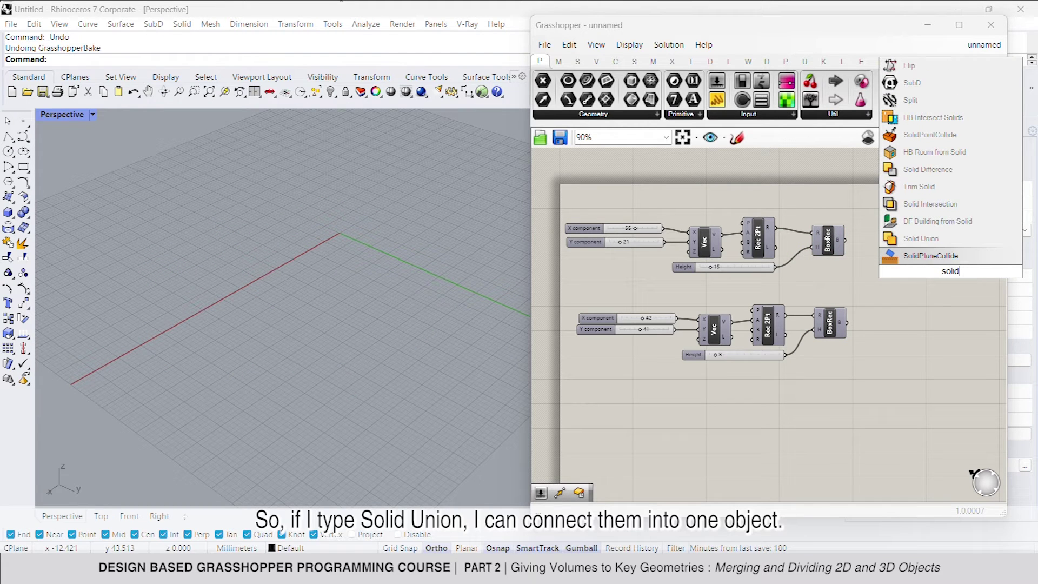
{"action": "left_click", "coordinate": [922, 239]}
{"action": "left_click_drag", "start_coordinate": [918, 269], "coordinate": [846, 240]}
{"action": "left_click_drag", "start_coordinate": [934, 273], "coordinate": [846, 322], "text": "shift"}
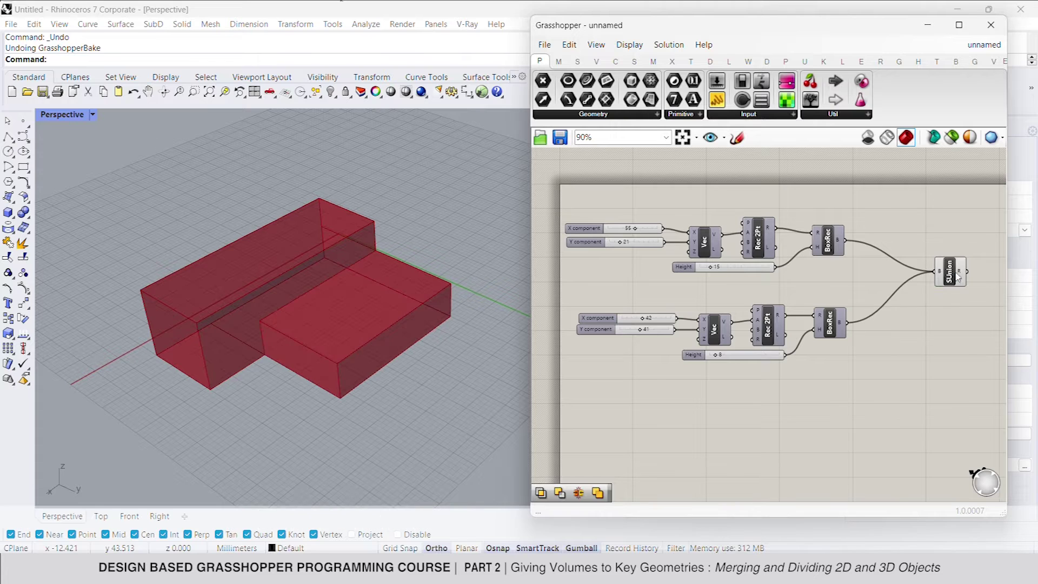
{"action": "left_click", "coordinate": [947, 276]}
{"action": "left_click_drag", "start_coordinate": [953, 281], "coordinate": [952, 248]}
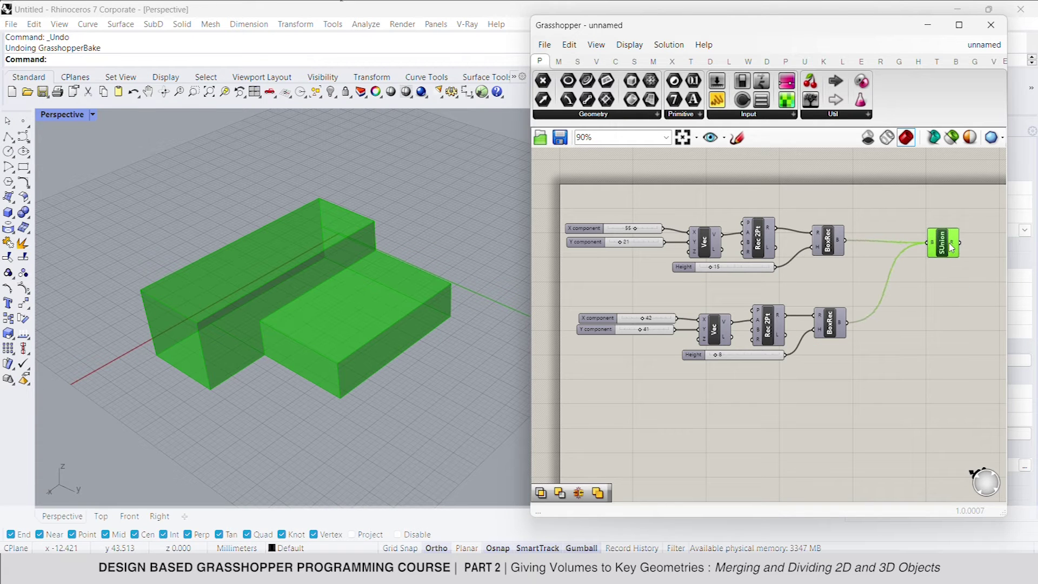
Add a Solid Intersection component with the upper Box Rectangle connected to input A and the lower one to input B.
{"action": "left_click", "coordinate": [921, 386]}
{"action": "right_click_drag", "start_coordinate": [907, 383], "coordinate": [897, 353]}
{"action": "double_click", "coordinate": [934, 321]}
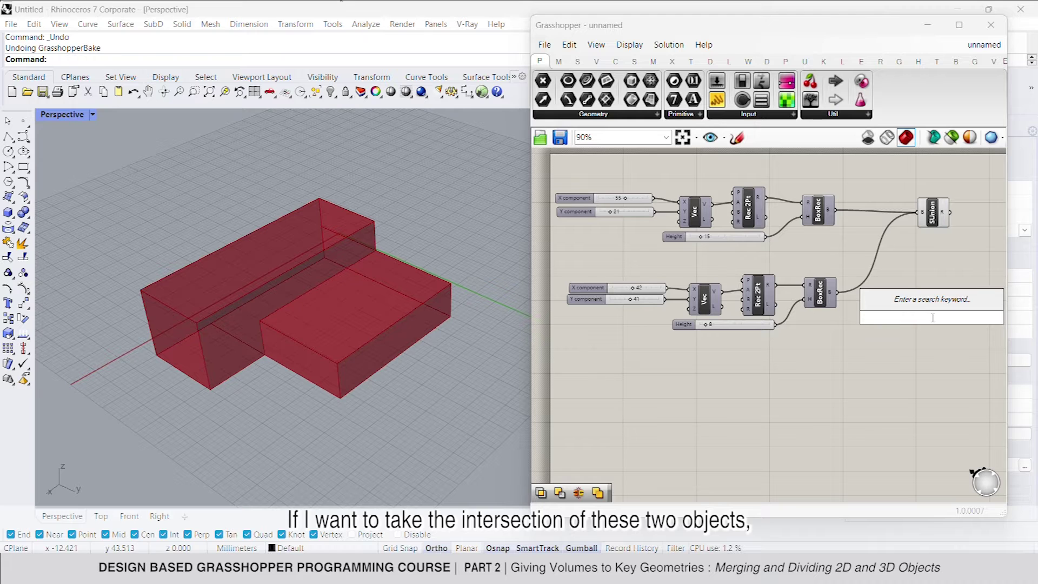
{"action": "type", "text": "solid"}
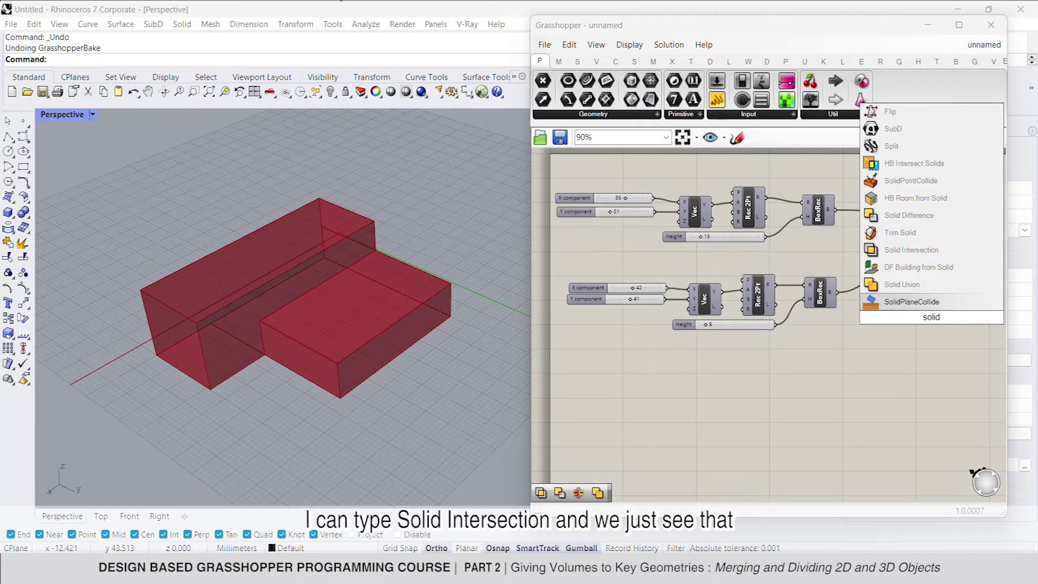
{"action": "left_click", "coordinate": [925, 283]}
{"action": "left_click_drag", "start_coordinate": [919, 313], "coordinate": [835, 210]}
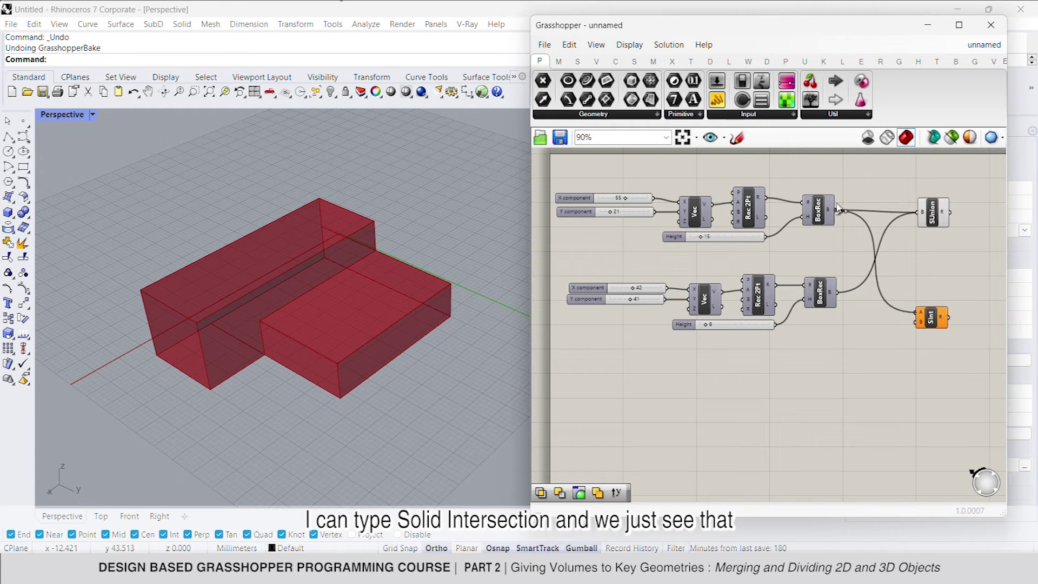
{"action": "left_click_drag", "start_coordinate": [879, 308], "coordinate": [838, 292]}
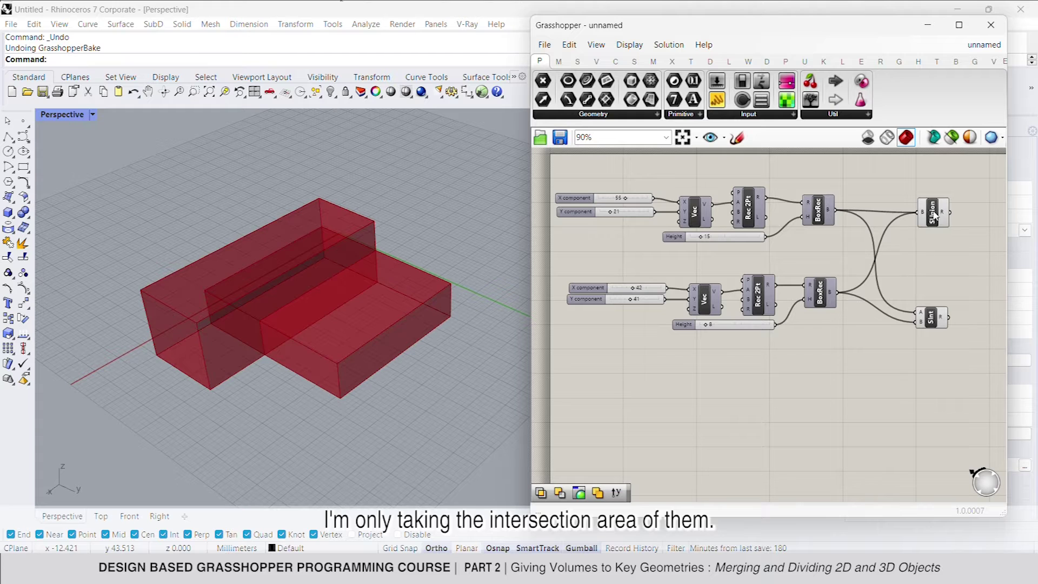
Turn off the Solid Union preview and place the Solid Intersection component directly beneath Solid Union.
{"action": "right_click", "coordinate": [934, 216]}
{"action": "left_click", "coordinate": [953, 240]}
{"action": "left_click_drag", "start_coordinate": [936, 324], "coordinate": [942, 259]}
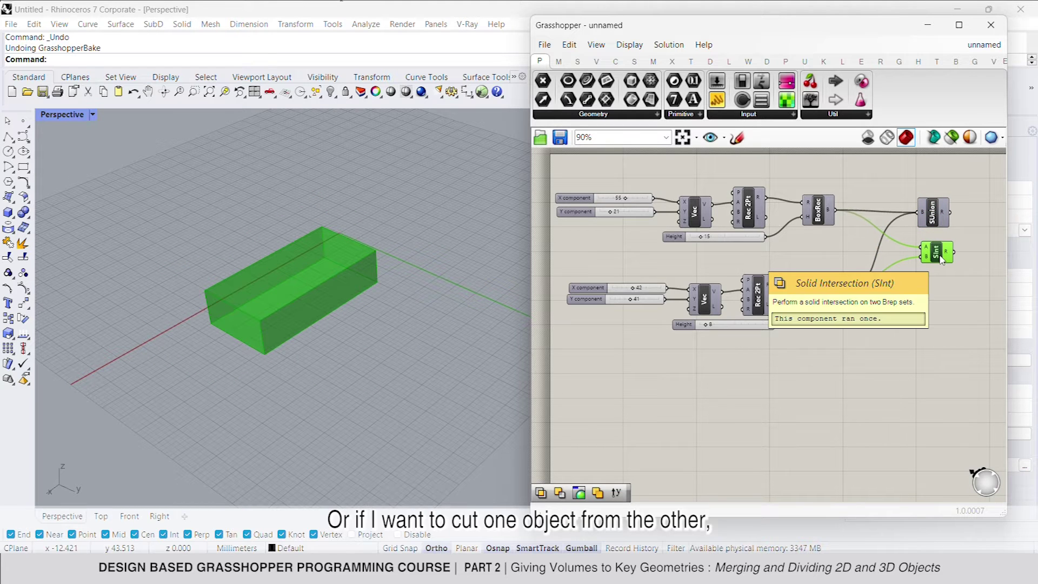
Add a Solid Difference component with the upper Box Rectangle connected to input A and the lower one to input B.
{"action": "left_click", "coordinate": [924, 312]}
{"action": "double_click", "coordinate": [925, 313]}
{"action": "type", "text": "Solid"}
{"action": "left_click", "coordinate": [942, 246]}
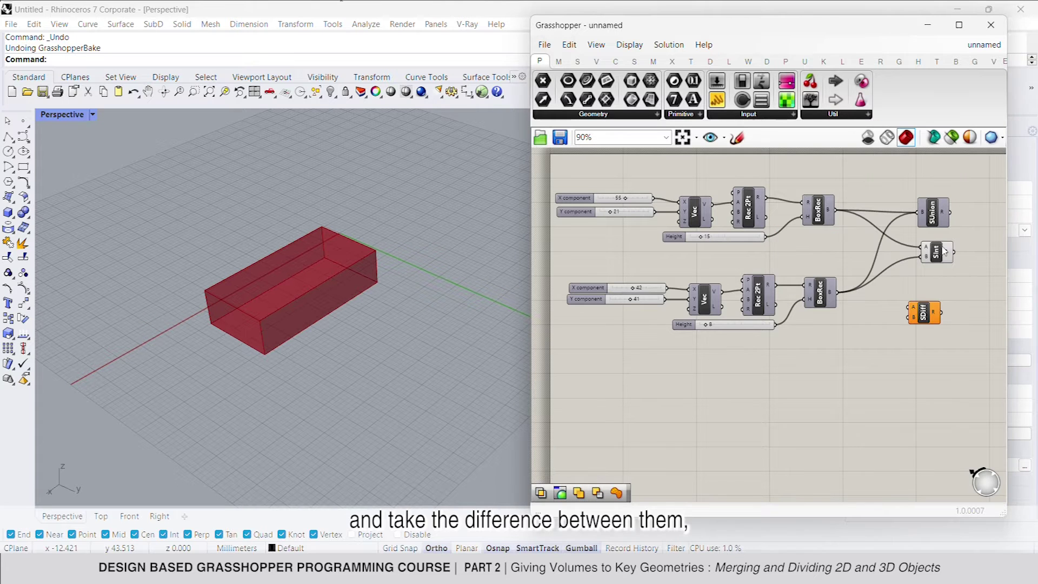
{"action": "left_click_drag", "start_coordinate": [870, 226], "coordinate": [840, 215]}
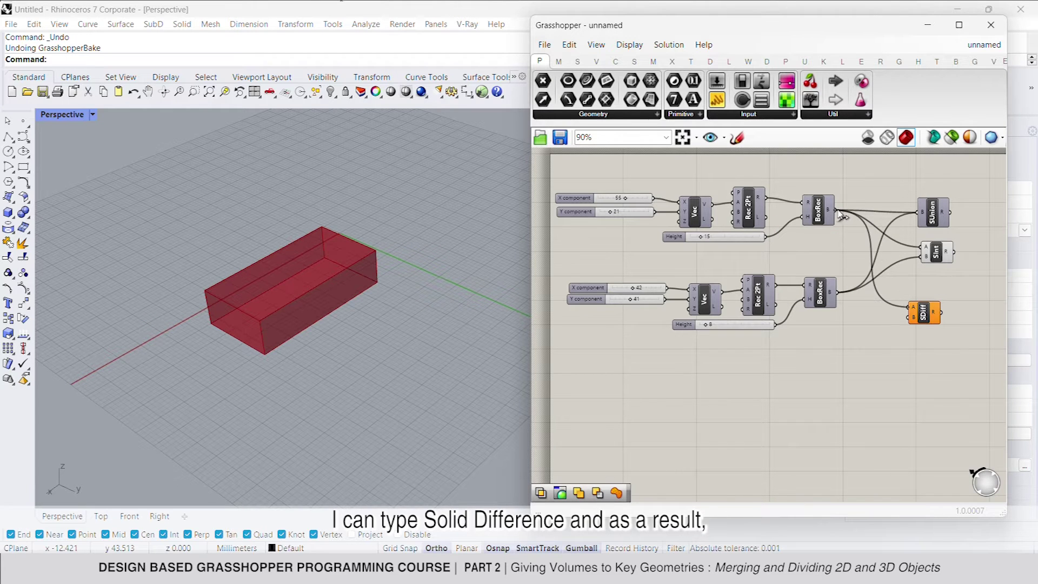
{"action": "left_click_drag", "start_coordinate": [906, 319], "coordinate": [838, 292]}
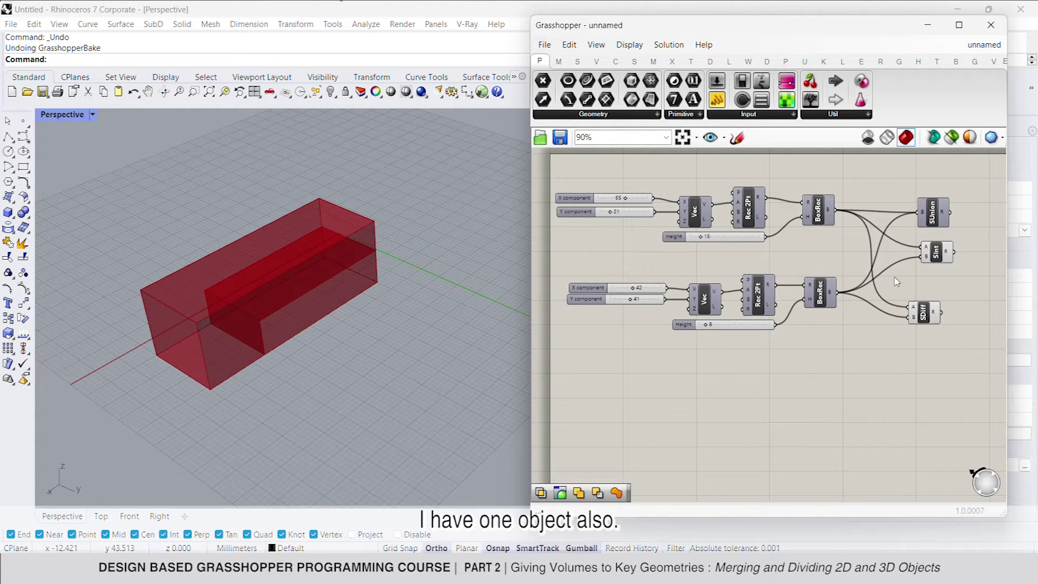
Turn off the Solid Intersection preview and place the Solid Difference component directly beneath Solid Intersection.
{"action": "right_click", "coordinate": [936, 252]}
{"action": "left_click", "coordinate": [973, 280]}
{"action": "left_click_drag", "start_coordinate": [925, 311], "coordinate": [940, 291]}
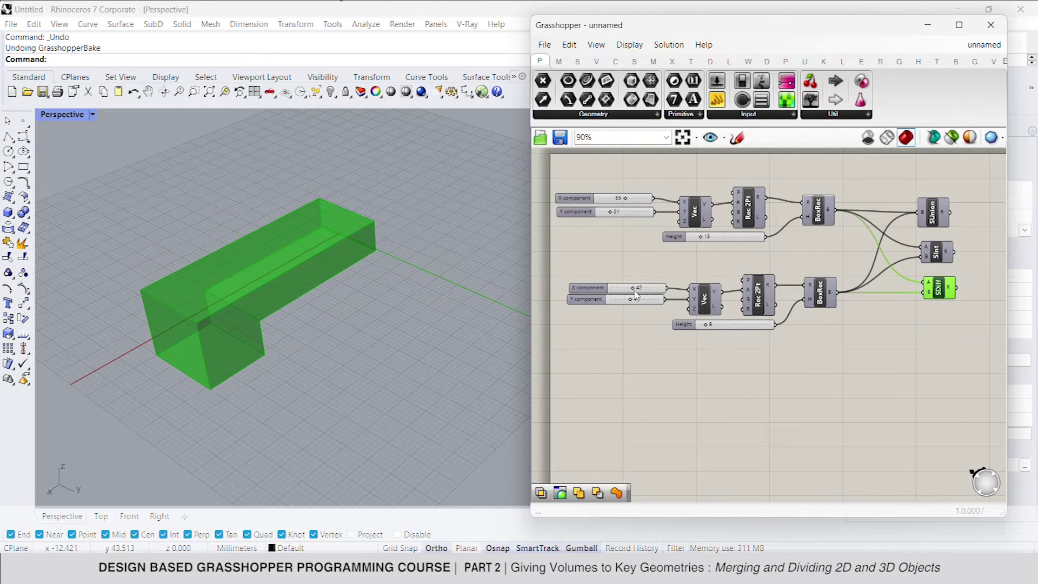
Set the lower box's X component to 49 and switch the preview from Solid Difference to Solid Intersection.
{"action": "left_click_drag", "start_coordinate": [634, 290], "coordinate": [638, 288]}
{"action": "right_click", "coordinate": [946, 254]}
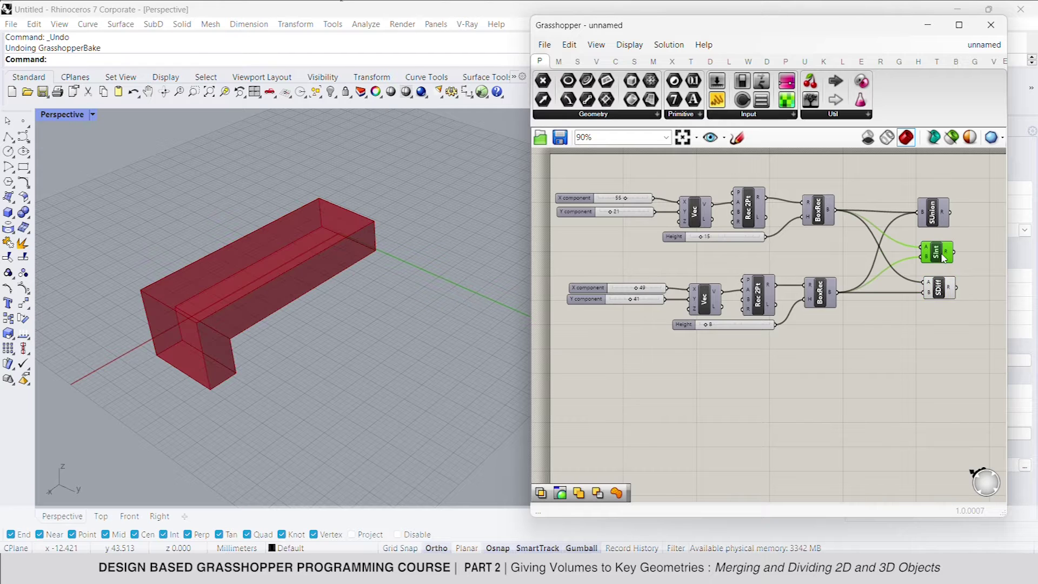
{"action": "left_click", "coordinate": [919, 277]}
{"action": "right_click", "coordinate": [949, 292]}
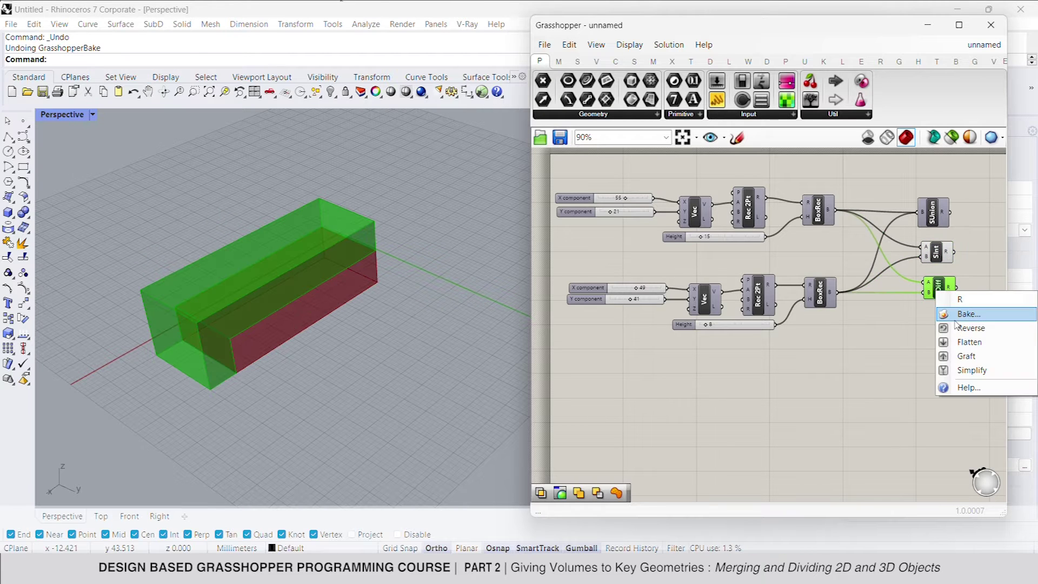
{"action": "right_click", "coordinate": [927, 293]}
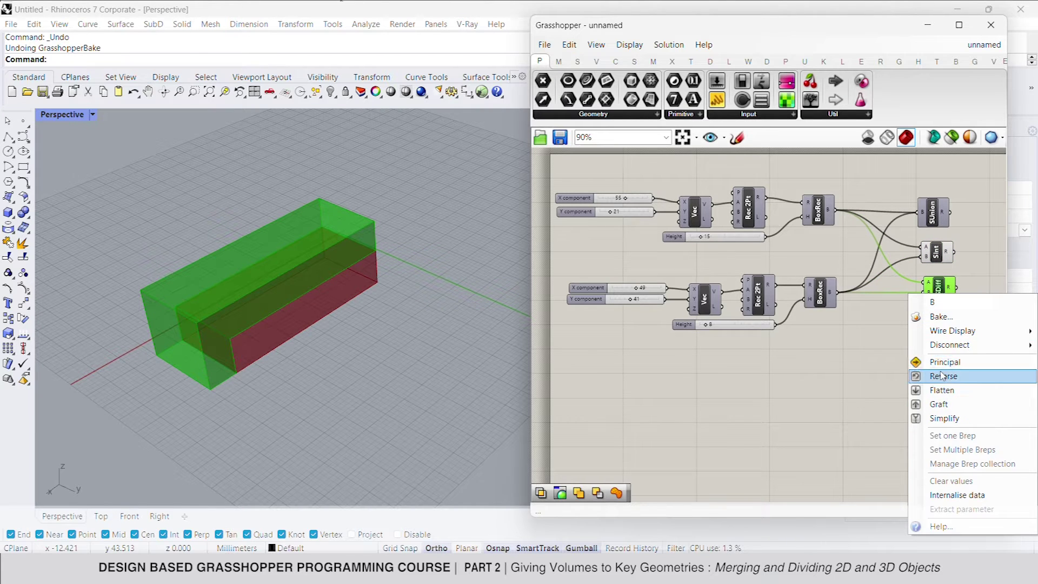
{"action": "right_click", "coordinate": [844, 328]}
{"action": "left_click", "coordinate": [913, 351]}
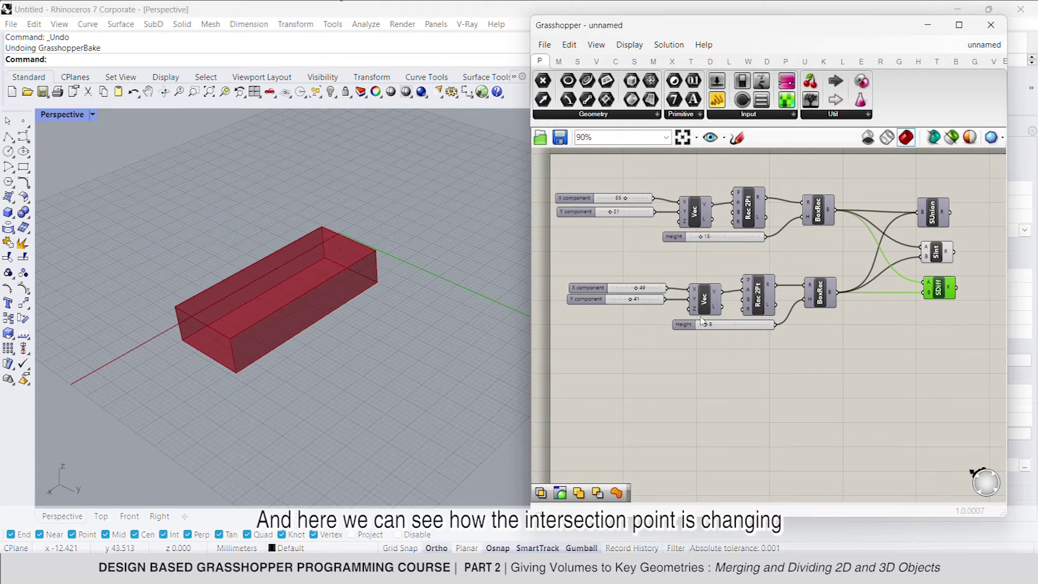
Set the lower box's X component to 41 and switch the preview from Solid Intersection to Solid Union.
{"action": "left_click_drag", "start_coordinate": [637, 288], "coordinate": [636, 290]}
{"action": "left_click", "coordinate": [934, 214]}
{"action": "right_click", "coordinate": [934, 213]}
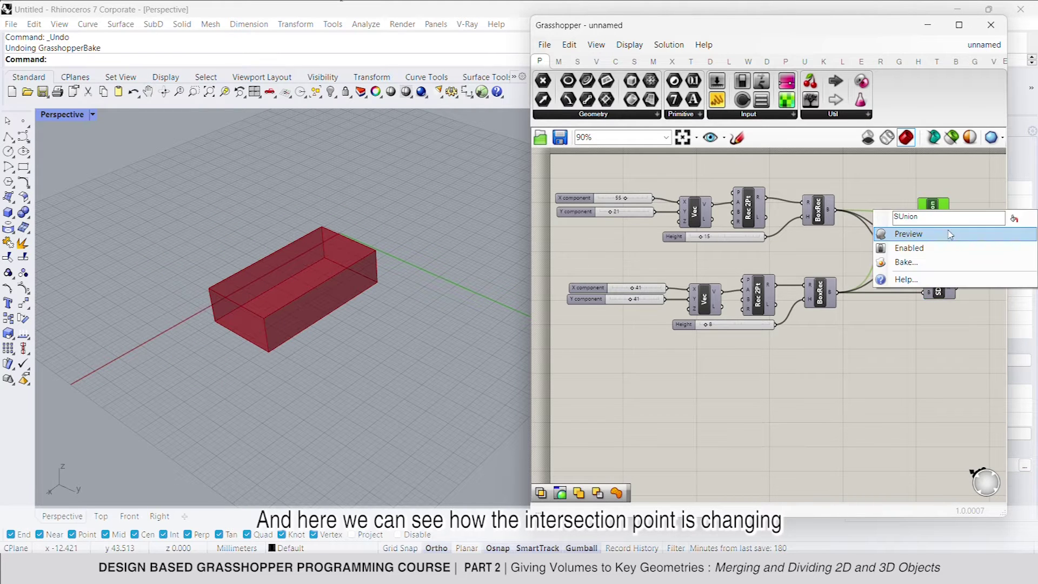
{"action": "left_click", "coordinate": [897, 234]}
{"action": "left_click", "coordinate": [946, 259]}
{"action": "right_click", "coordinate": [945, 259]}
{"action": "left_click", "coordinate": [950, 278]}
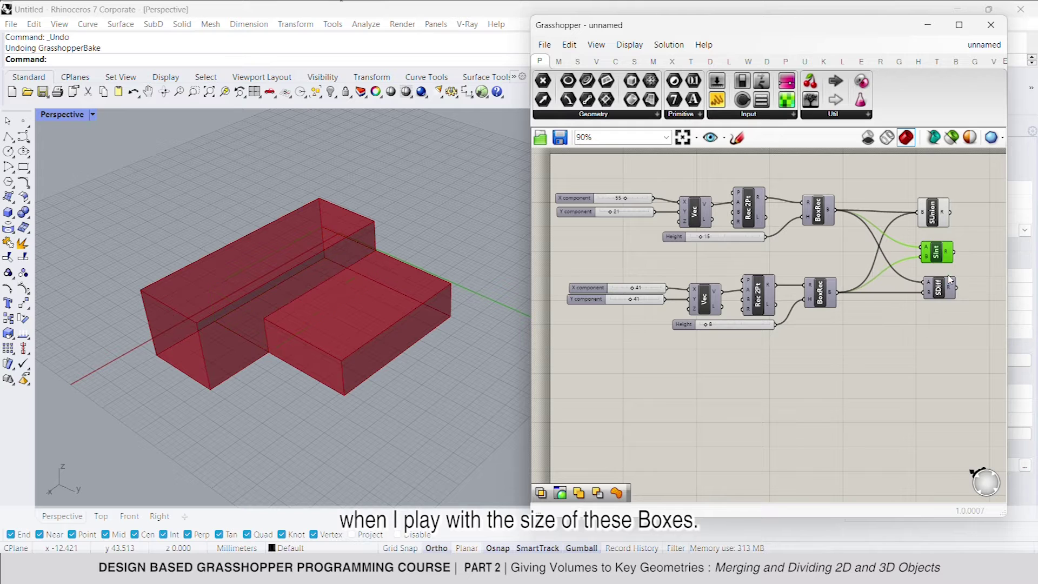
Set the upper box's Y component to 19 and turn off the Solid Union preview.
{"action": "left_click", "coordinate": [779, 398]}
{"action": "mouse_move", "coordinate": [614, 214]}
{"action": "left_mouse_down"}
{"action": "mouse_move", "coordinate": [626, 213]}
{"action": "mouse_move", "coordinate": [610, 218]}
{"action": "left_mouse_up"}
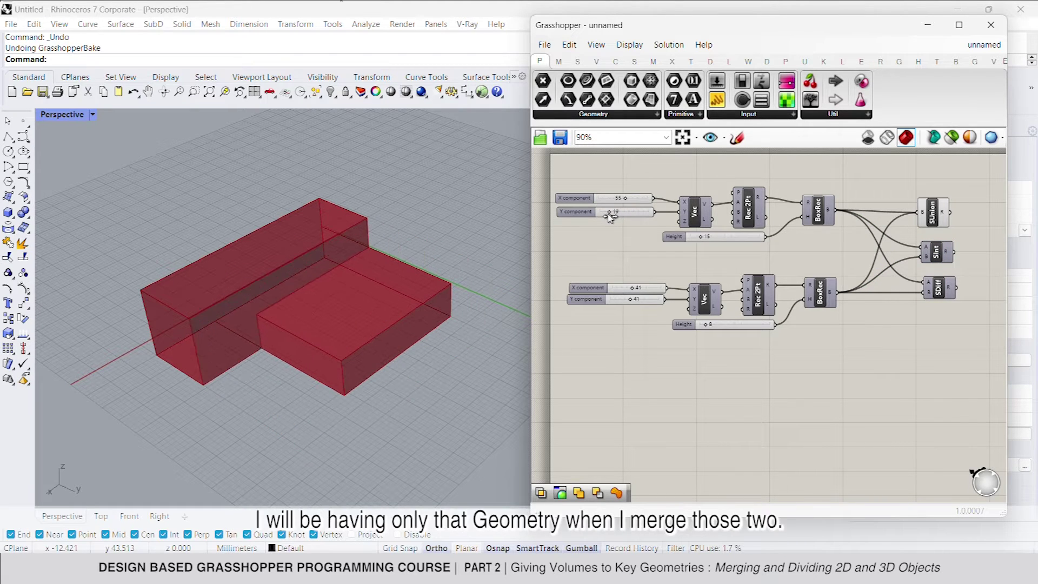
{"action": "right_click_drag", "start_coordinate": [654, 254], "coordinate": [600, 256]}
{"action": "right_click", "coordinate": [874, 212]}
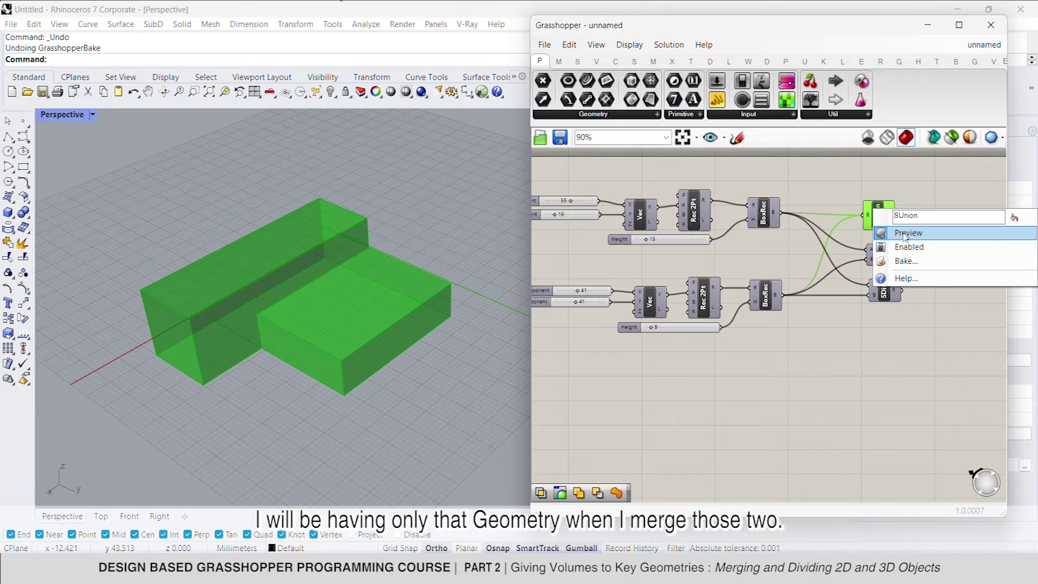
{"action": "left_click", "coordinate": [908, 233]}
{"action": "right_click_drag", "start_coordinate": [789, 298], "coordinate": [852, 293]}
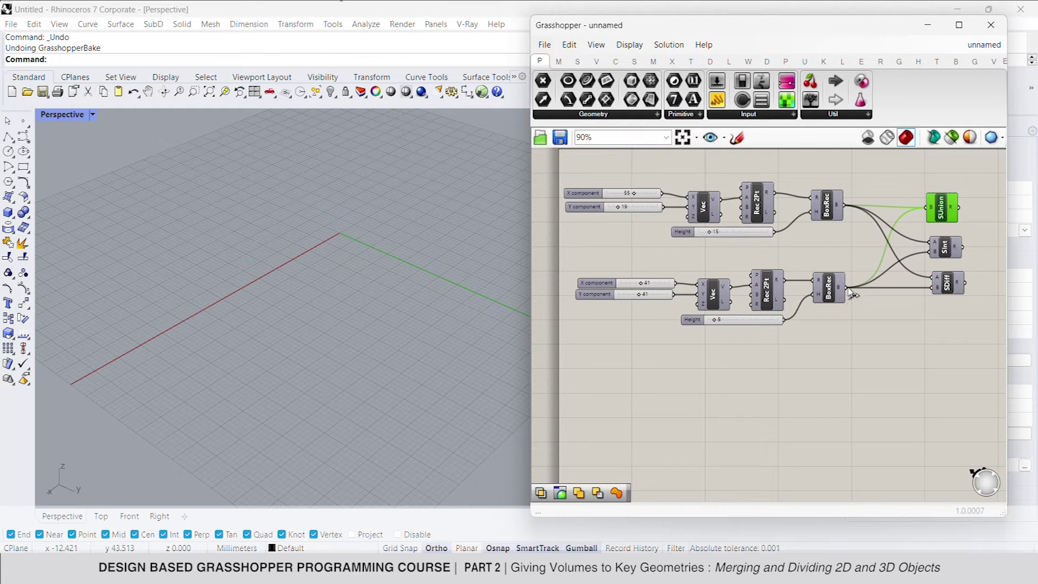
Copy the whole upper box definition, from its sliders to Box Rectangle, into the empty canvas below the lower chain.
{"action": "left_click", "coordinate": [839, 372]}
{"action": "left_click_drag", "start_coordinate": [838, 173], "coordinate": [563, 247]}
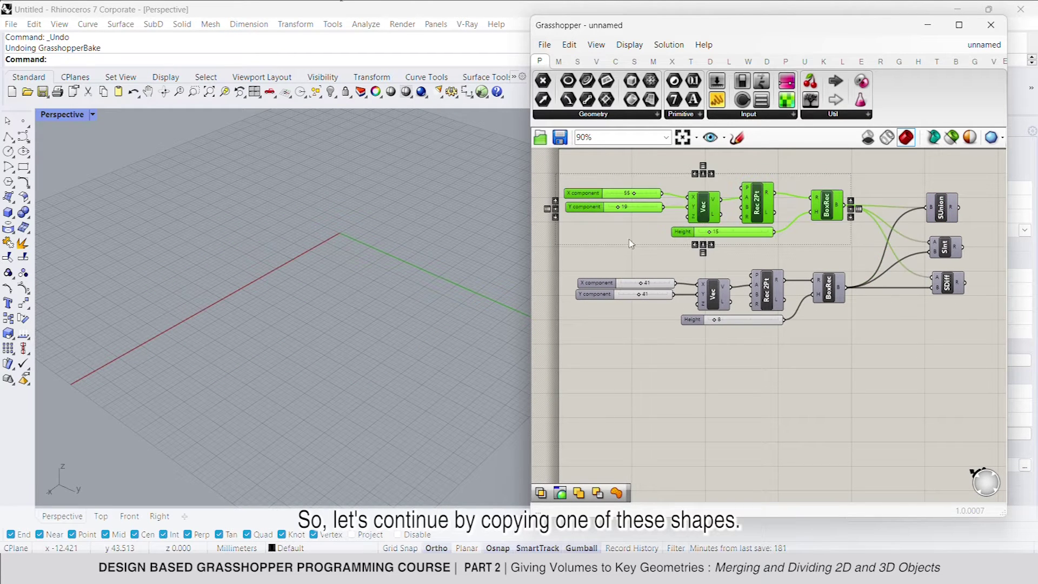
{"action": "scroll", "coordinate": [740, 215], "scroll_direction": "down", "scroll_amount": 4}
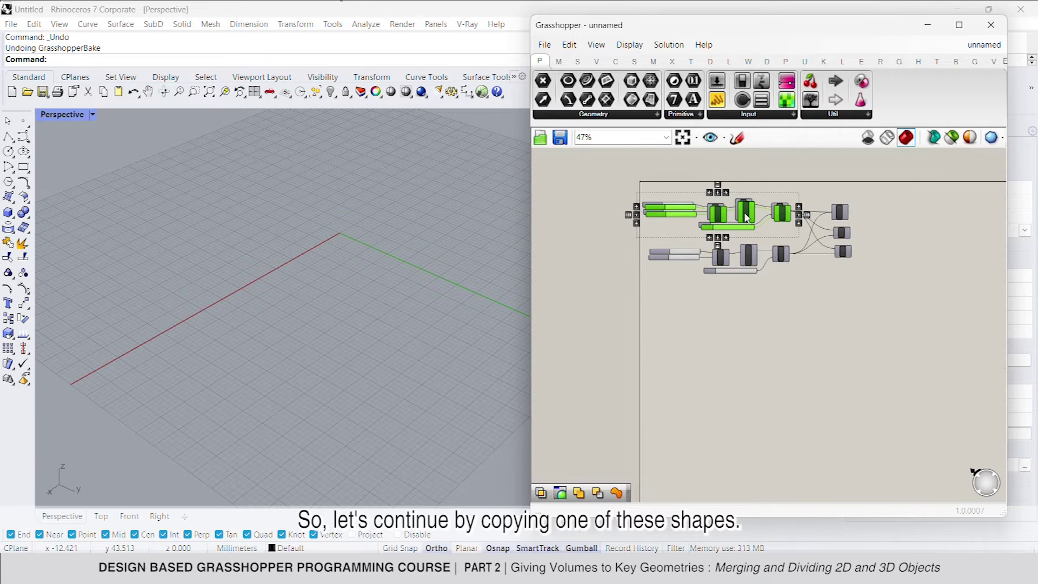
{"action": "left_click_drag", "start_coordinate": [745, 216], "coordinate": [764, 338], "text": "alt"}
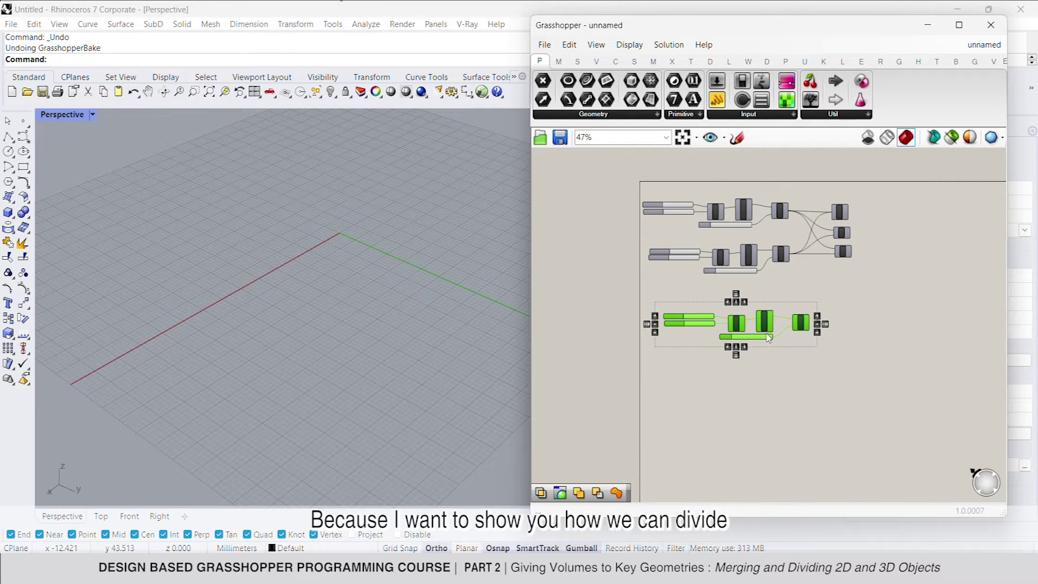
{"action": "scroll", "coordinate": [800, 322], "scroll_direction": "up", "scroll_amount": 3}
Turn on the preview of the copied Box Rectangle component.
{"action": "right_click", "coordinate": [814, 325]}
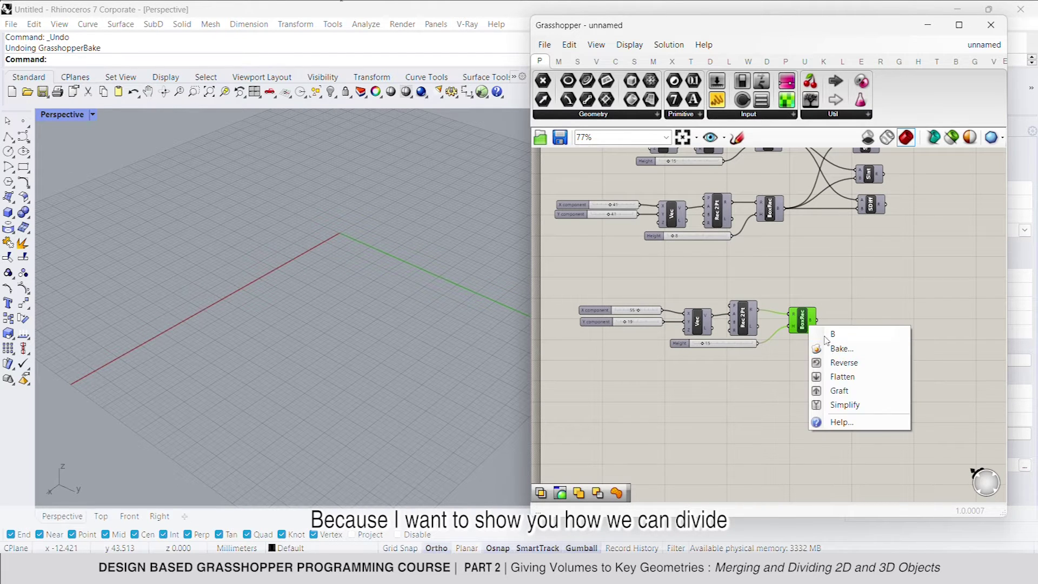
{"action": "right_click", "coordinate": [799, 289]}
{"action": "left_click", "coordinate": [854, 297]}
{"action": "left_click", "coordinate": [874, 367]}
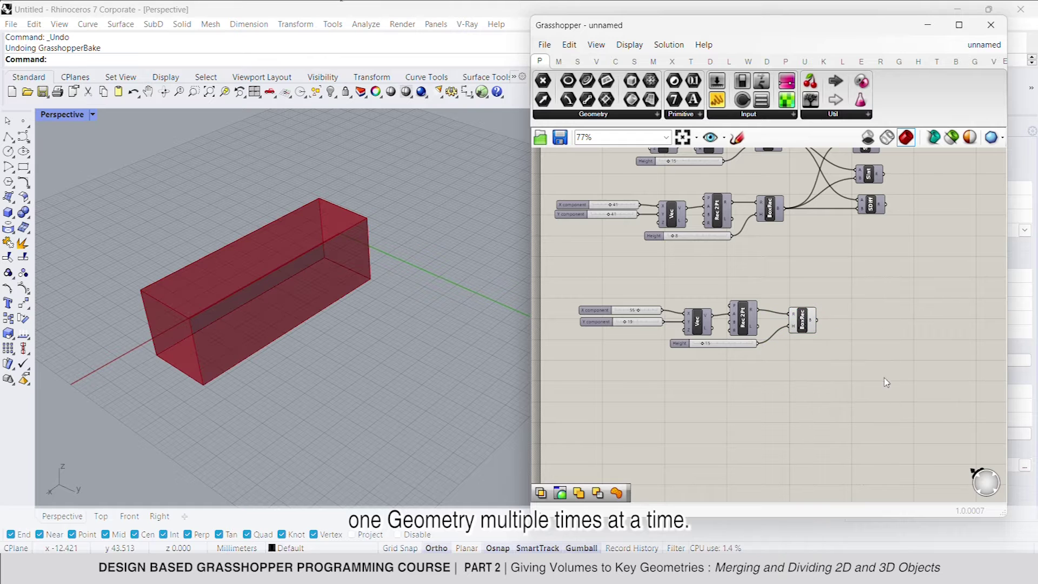
Add a Deconstruct Brep component beside the copied Box Rectangle and connect the box output to it.
{"action": "right_click_drag", "start_coordinate": [913, 412], "coordinate": [877, 410]}
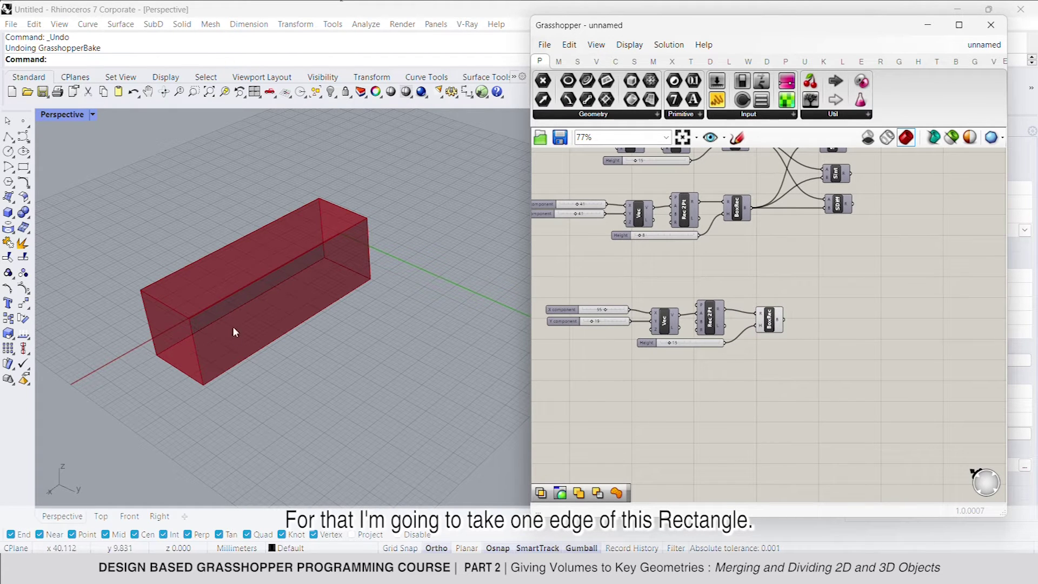
{"action": "double_click", "coordinate": [874, 331]}
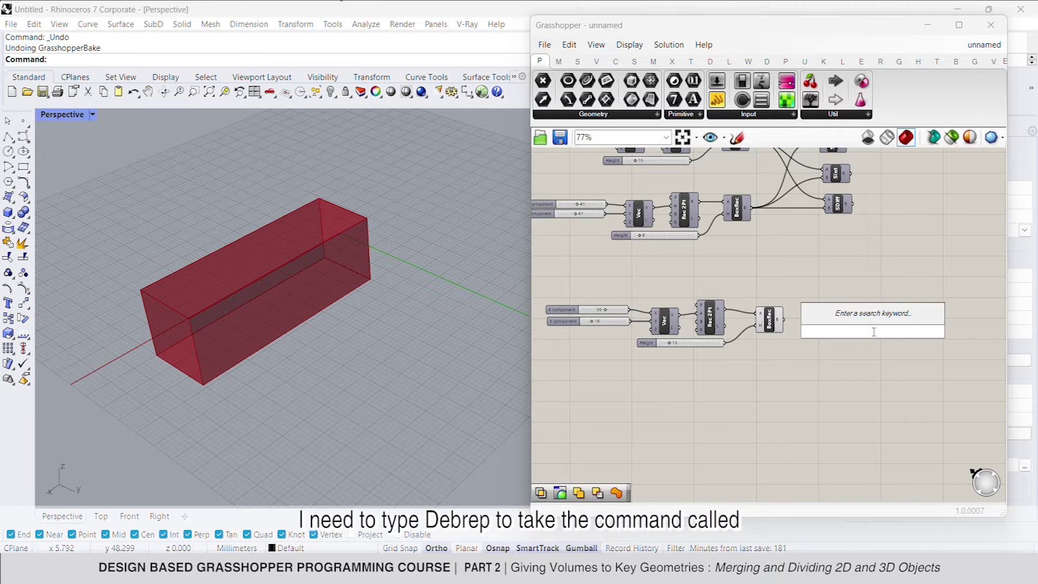
{"action": "type", "text": "de"}
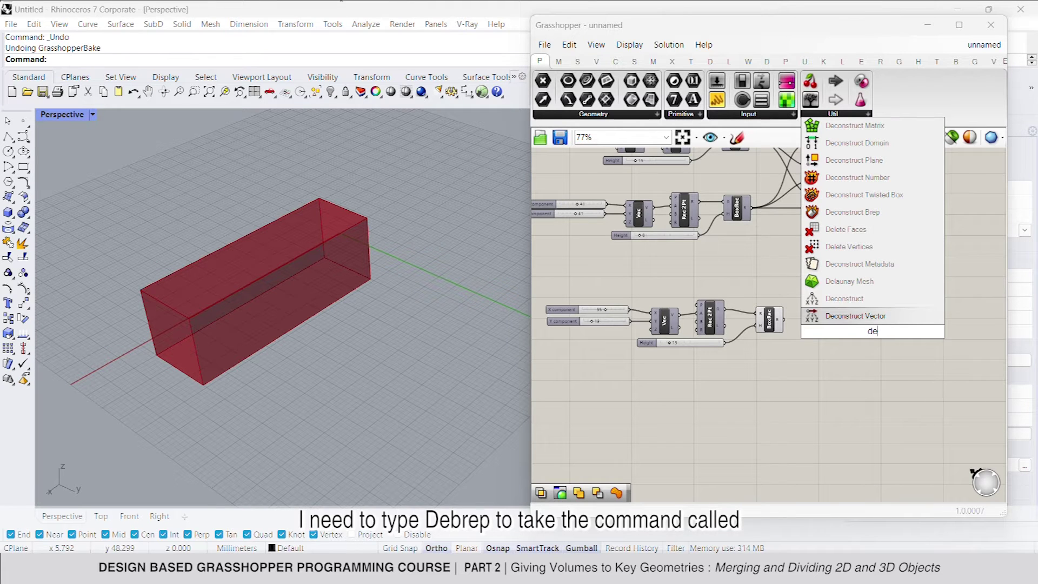
{"action": "type", "text": "v"}
{"action": "key", "text": "BackSpace"}
{"action": "type", "text": "bre"}
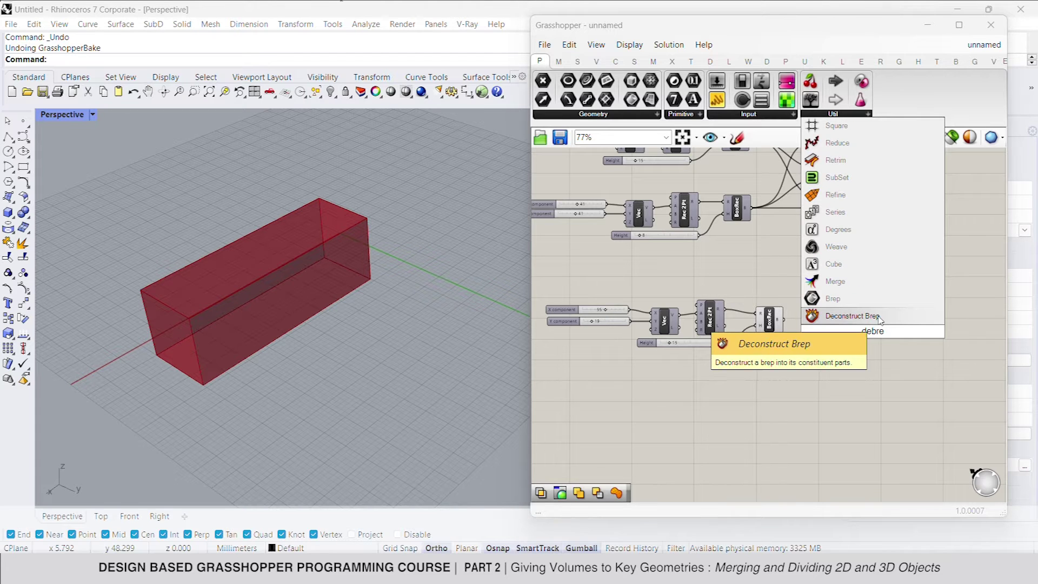
{"action": "key", "text": "Return"}
{"action": "left_click_drag", "start_coordinate": [790, 314], "coordinate": [786, 319]}
{"action": "left_click_drag", "start_coordinate": [872, 332], "coordinate": [842, 317]}
Turn off the preview of the copied Box Rectangle component.
{"action": "left_click_drag", "start_coordinate": [798, 355], "coordinate": [757, 277]}
{"action": "right_click", "coordinate": [791, 266]}
{"action": "left_click", "coordinate": [836, 282]}
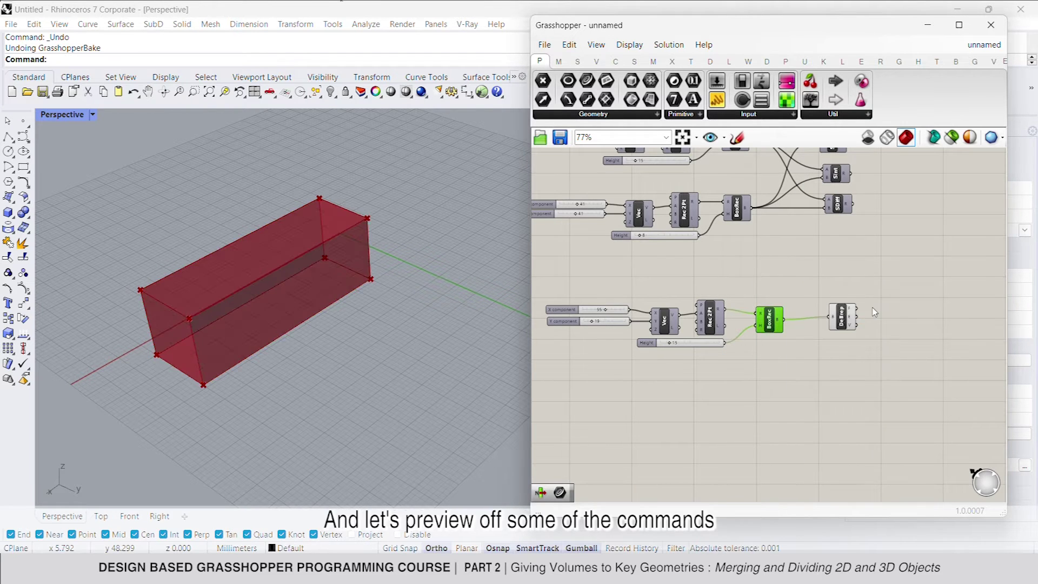
Add a List Item component beside Deconstruct Brep and connect the brep's edges output to its list input.
{"action": "left_click", "coordinate": [839, 325]}
{"action": "scroll", "coordinate": [841, 327], "scroll_direction": "up", "scroll_amount": 4}
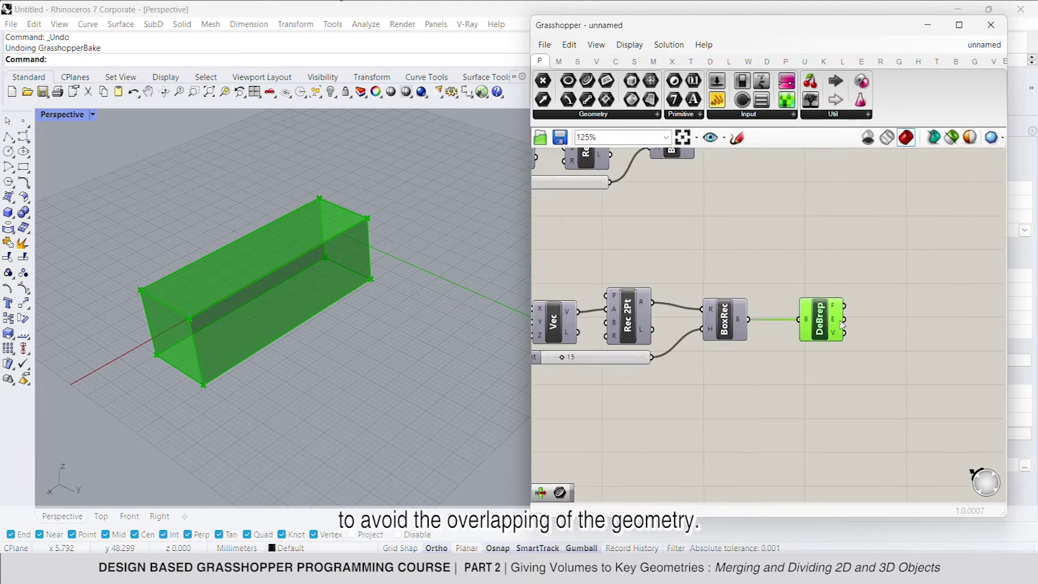
{"action": "double_click", "coordinate": [904, 320]}
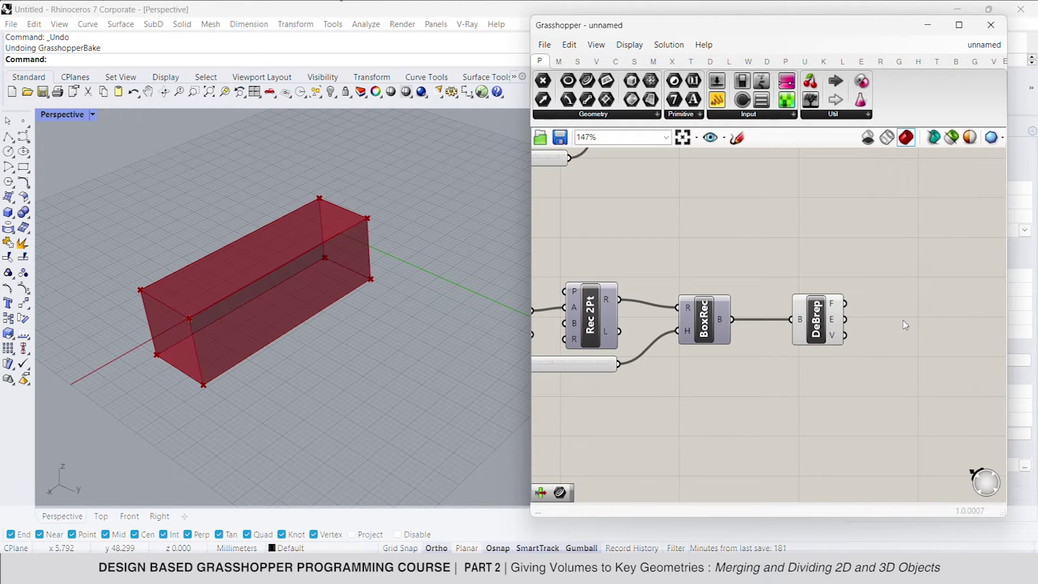
{"action": "type", "text": "list"}
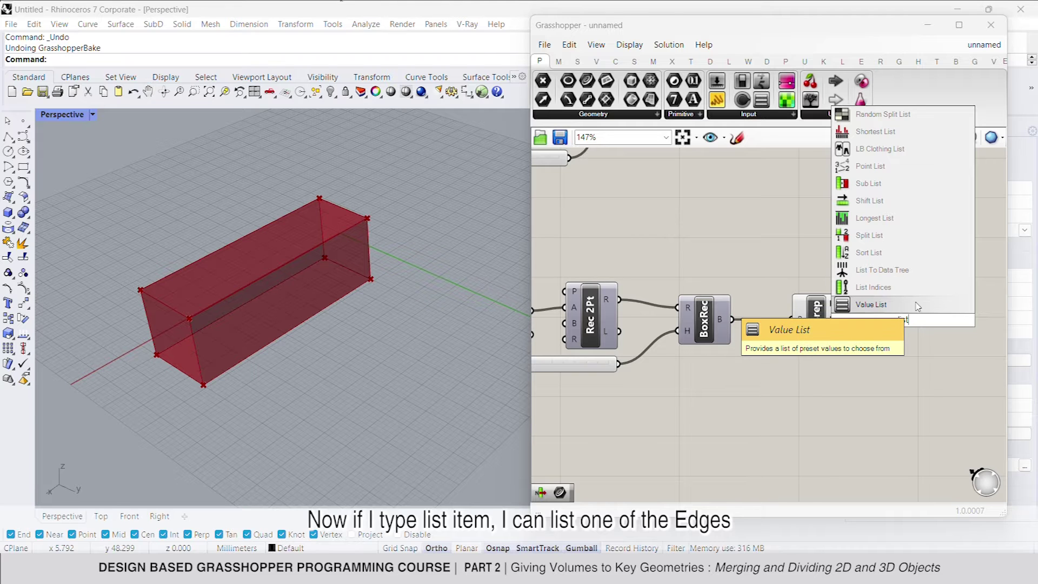
{"action": "type", "text": " it"}
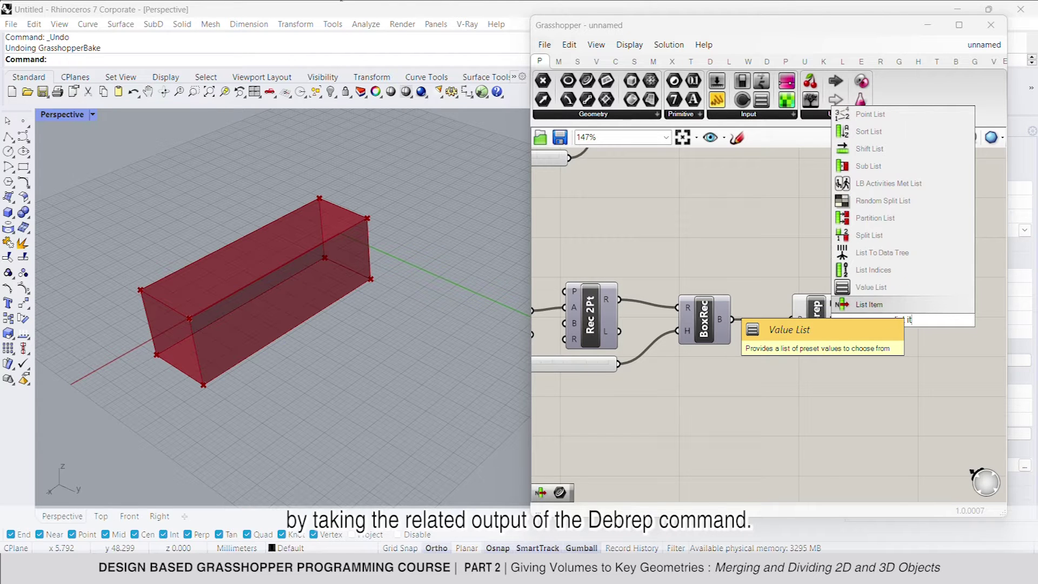
{"action": "left_click", "coordinate": [905, 309]}
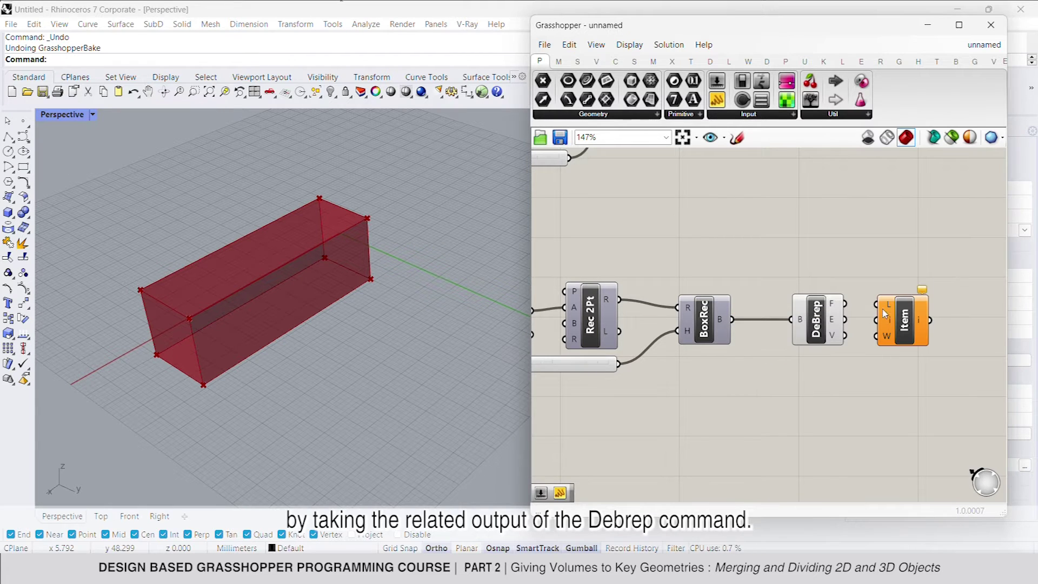
{"action": "left_click_drag", "start_coordinate": [875, 317], "coordinate": [877, 304]}
Turn off the preview of Deconstruct Brep and move the List Item component farther away from it.
{"action": "right_click", "coordinate": [826, 328]}
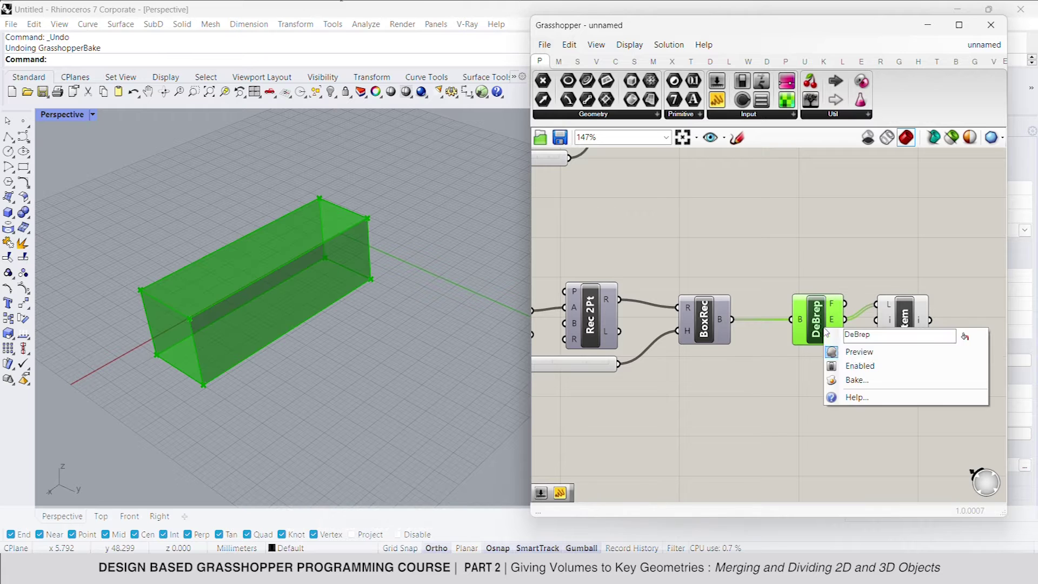
{"action": "left_click", "coordinate": [856, 350]}
{"action": "left_click_drag", "start_coordinate": [900, 339], "coordinate": [977, 336]}
Create a number slider from 15, connect it to the List Item index input and set it to 14.
{"action": "double_click", "coordinate": [808, 406]}
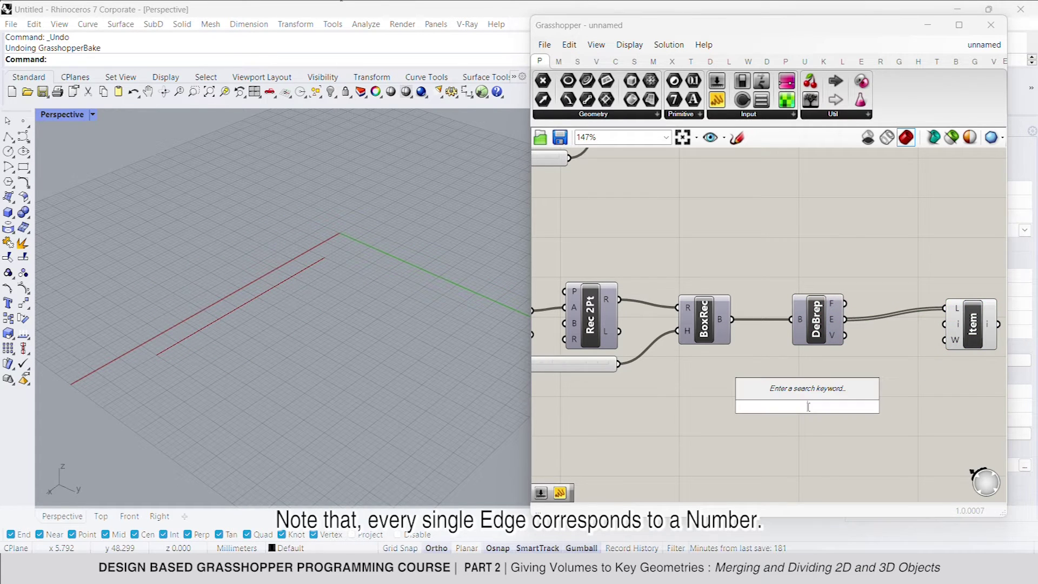
{"action": "type", "text": "15"}
{"action": "key", "text": "Return"}
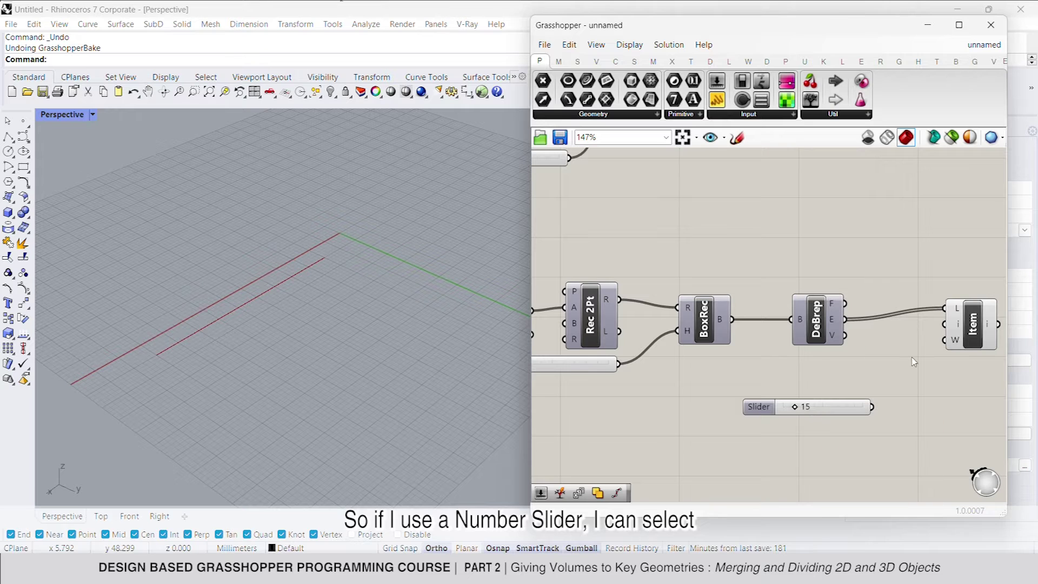
{"action": "left_click_drag", "start_coordinate": [950, 324], "coordinate": [872, 406]}
{"action": "left_click_drag", "start_coordinate": [798, 413], "coordinate": [791, 369]}
Add a Divide Curve component beside List Item and connect the selected edge to its curve input.
{"action": "scroll", "coordinate": [834, 370], "scroll_direction": "down", "scroll_amount": 2}
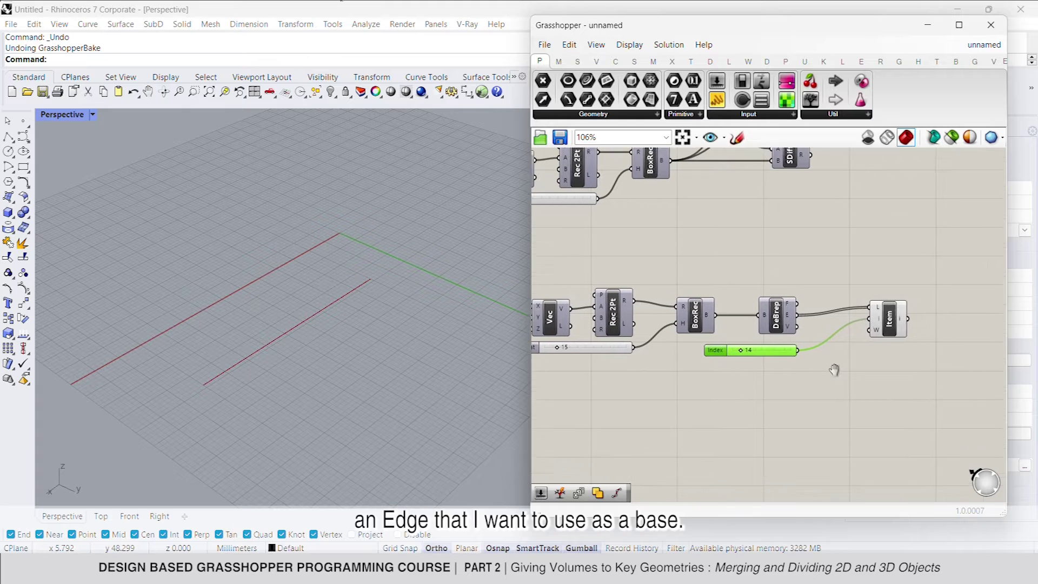
{"action": "right_click_drag", "start_coordinate": [834, 369], "coordinate": [825, 358]}
{"action": "scroll", "coordinate": [924, 404], "scroll_direction": "up", "scroll_amount": 2}
{"action": "double_click", "coordinate": [899, 314]}
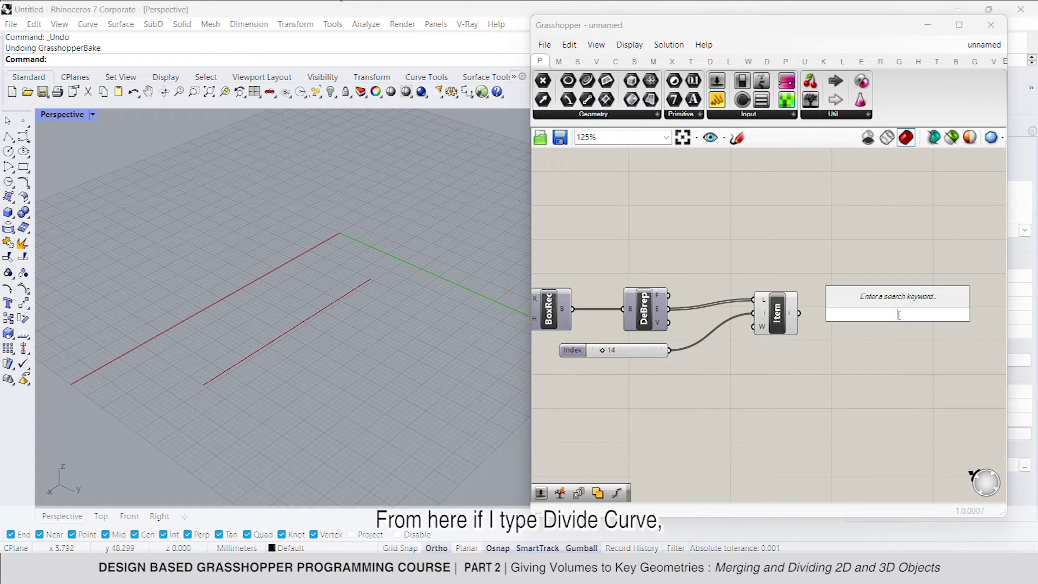
{"action": "type", "text": "divi"}
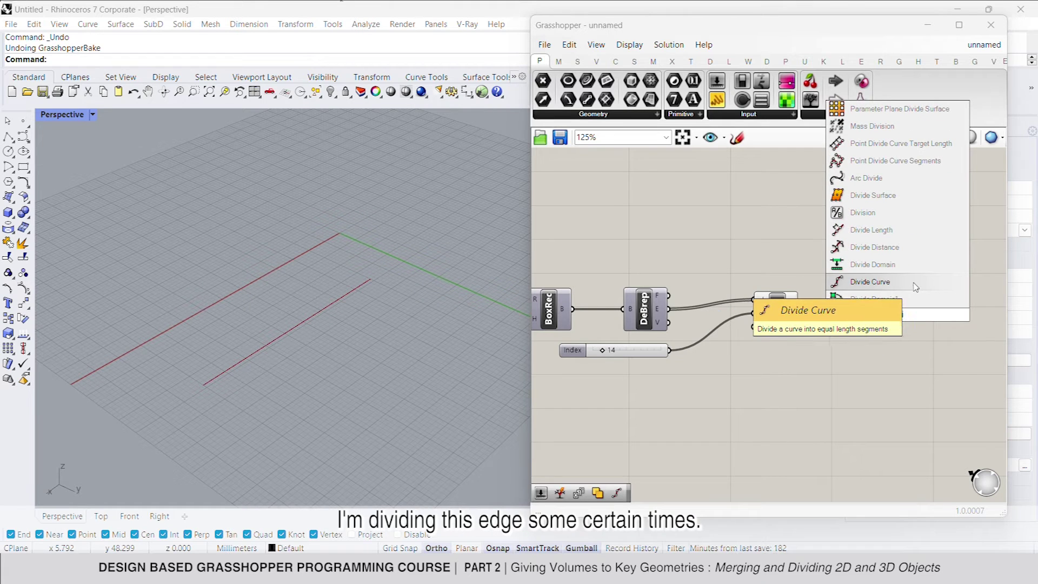
{"action": "left_click", "coordinate": [870, 282]}
{"action": "scroll", "coordinate": [885, 308], "scroll_direction": "up", "scroll_amount": 4}
{"action": "left_click_drag", "start_coordinate": [819, 313], "coordinate": [768, 316]}
{"action": "left_click_drag", "start_coordinate": [885, 320], "coordinate": [912, 336]}
Create a number slider with value 4 and connect it to the count input of Divide Curve.
{"action": "double_click", "coordinate": [771, 410]}
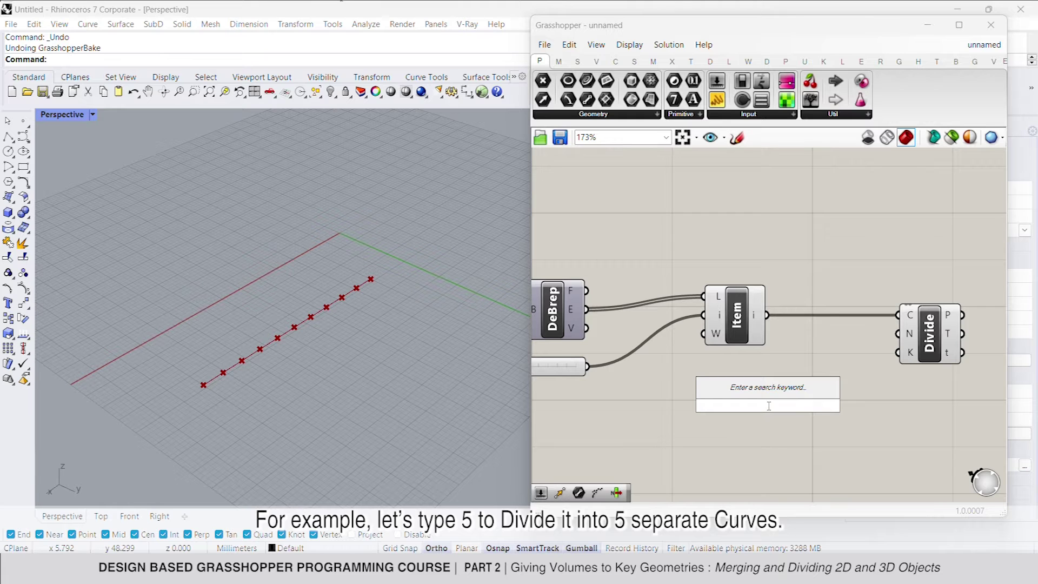
{"action": "type", "text": "4"}
{"action": "key", "text": "Return"}
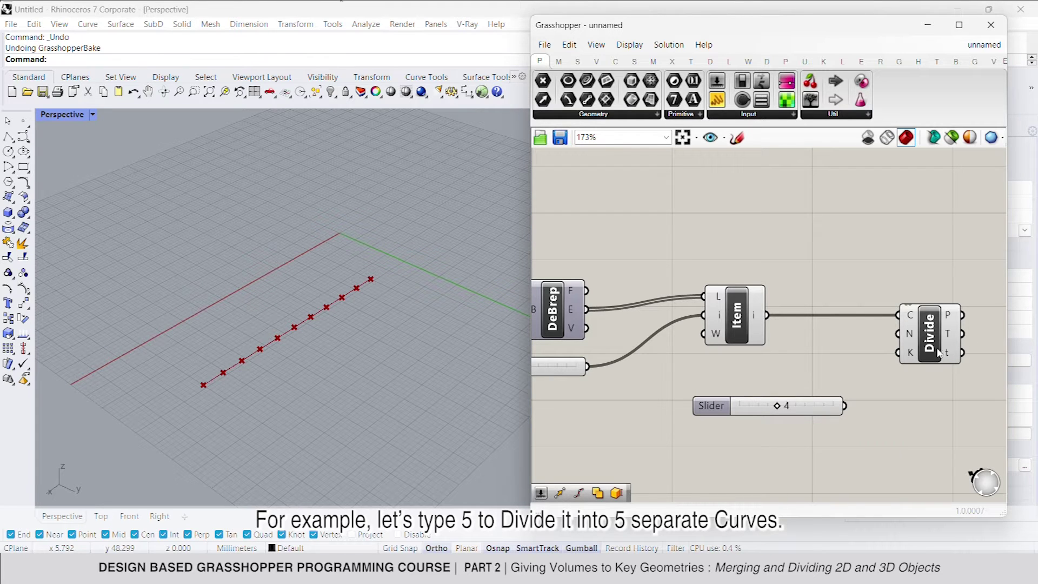
{"action": "left_click_drag", "start_coordinate": [902, 338], "coordinate": [804, 387]}
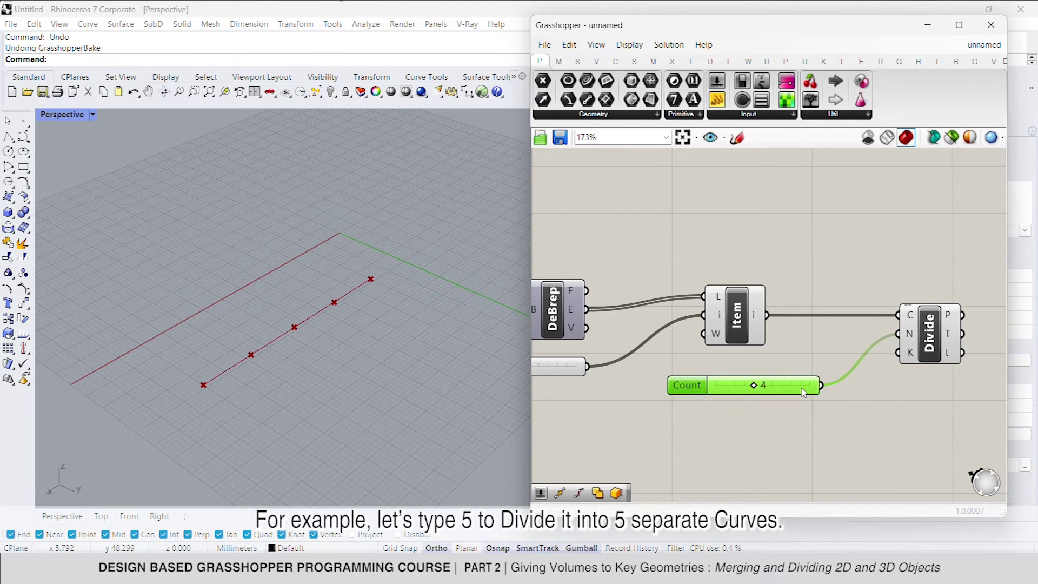
Add a Move component to the canvas below Divide Curve.
{"action": "scroll", "coordinate": [816, 373], "scroll_direction": "down", "scroll_amount": 2}
{"action": "right_click_drag", "start_coordinate": [816, 373], "coordinate": [788, 364]}
{"action": "right_click_drag", "start_coordinate": [855, 346], "coordinate": [808, 320]}
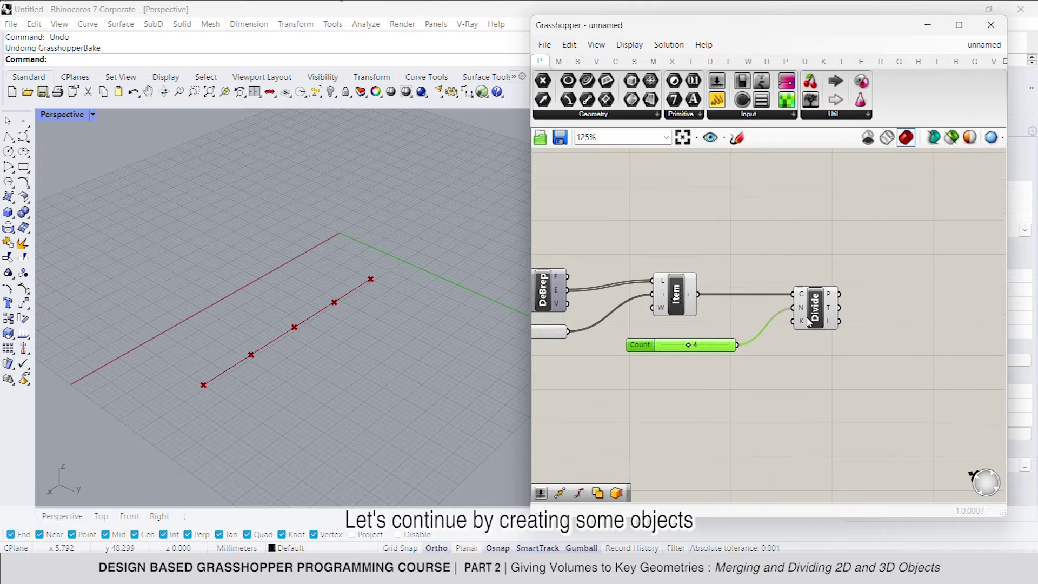
{"action": "double_click", "coordinate": [784, 422]}
{"action": "type", "text": "move"}
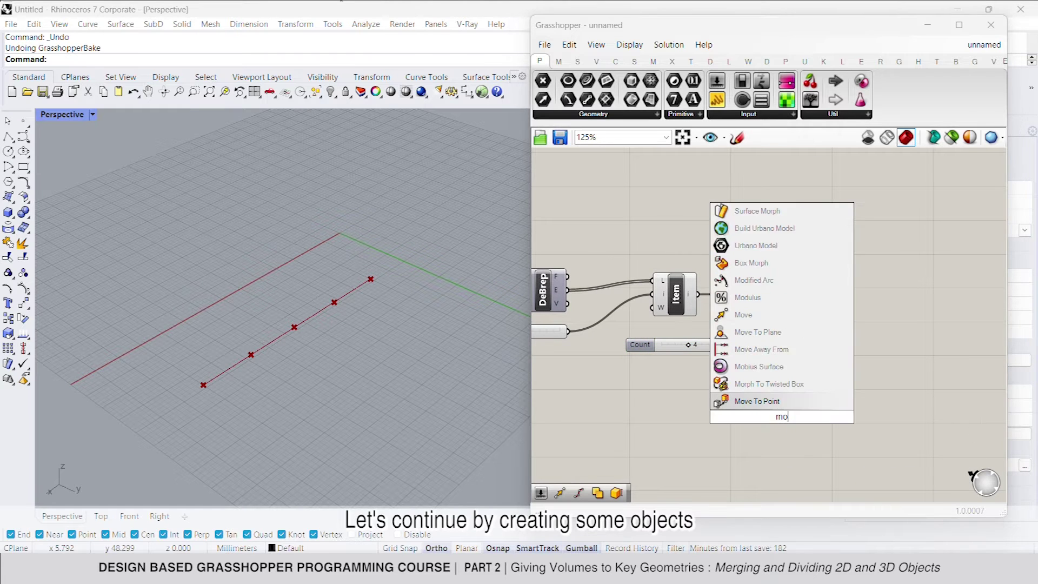
{"action": "key", "text": "Return"}
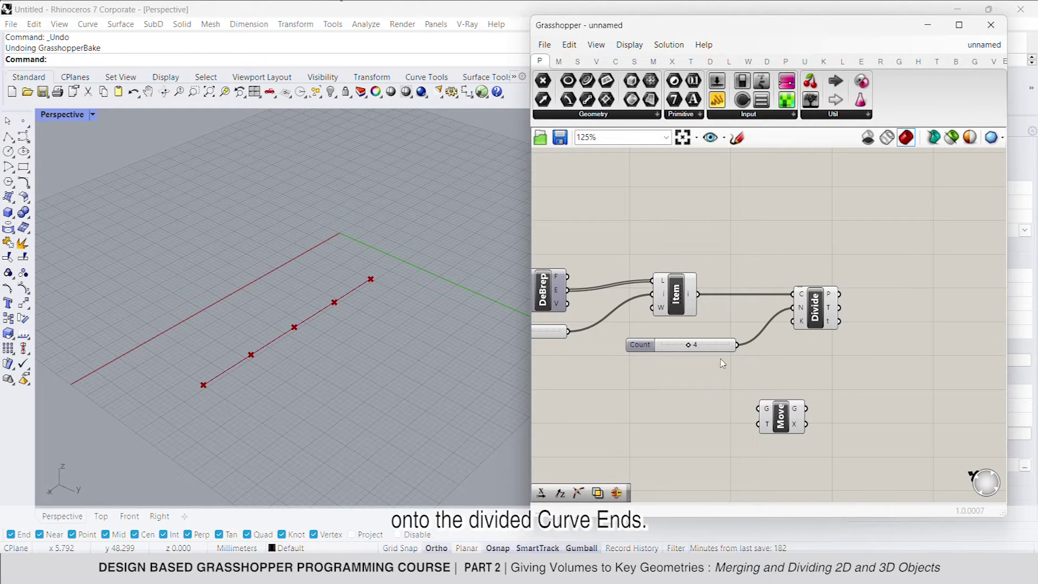
Connect a new Unit Z vector to the Move translation input and the Divide Curve points to its geometry input.
{"action": "right_click_drag", "start_coordinate": [784, 378], "coordinate": [845, 371]}
{"action": "double_click", "coordinate": [750, 422]}
{"action": "type", "text": "z"}
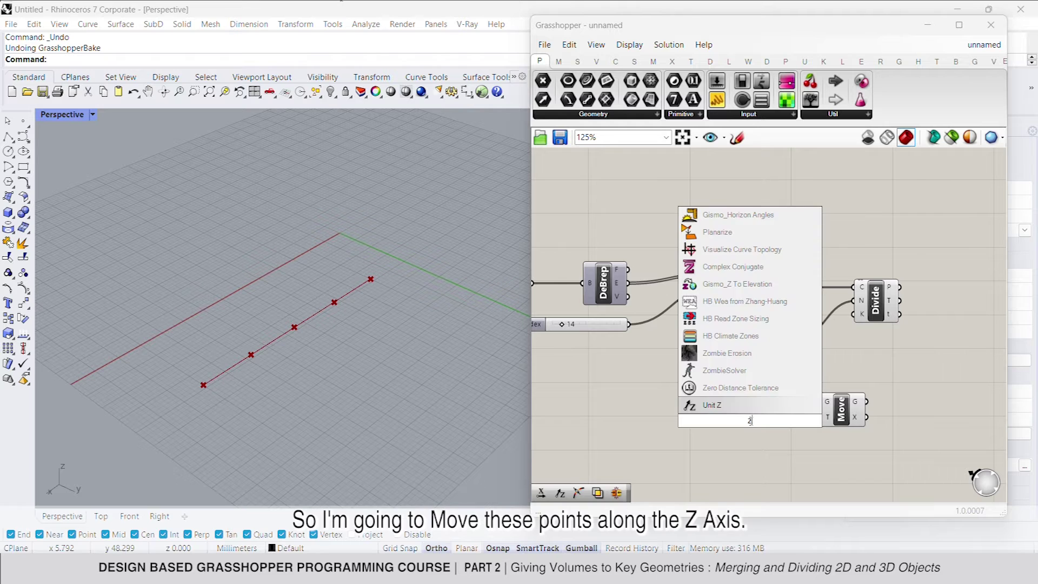
{"action": "key", "text": "Return"}
{"action": "left_click_drag", "start_coordinate": [781, 421], "coordinate": [816, 421]}
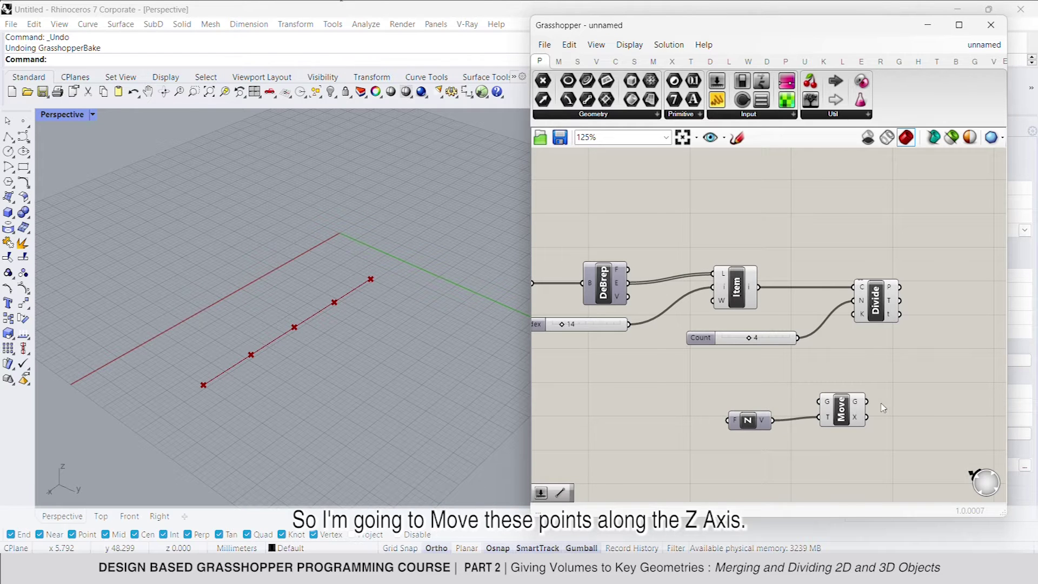
{"action": "left_click_drag", "start_coordinate": [887, 354], "coordinate": [900, 287]}
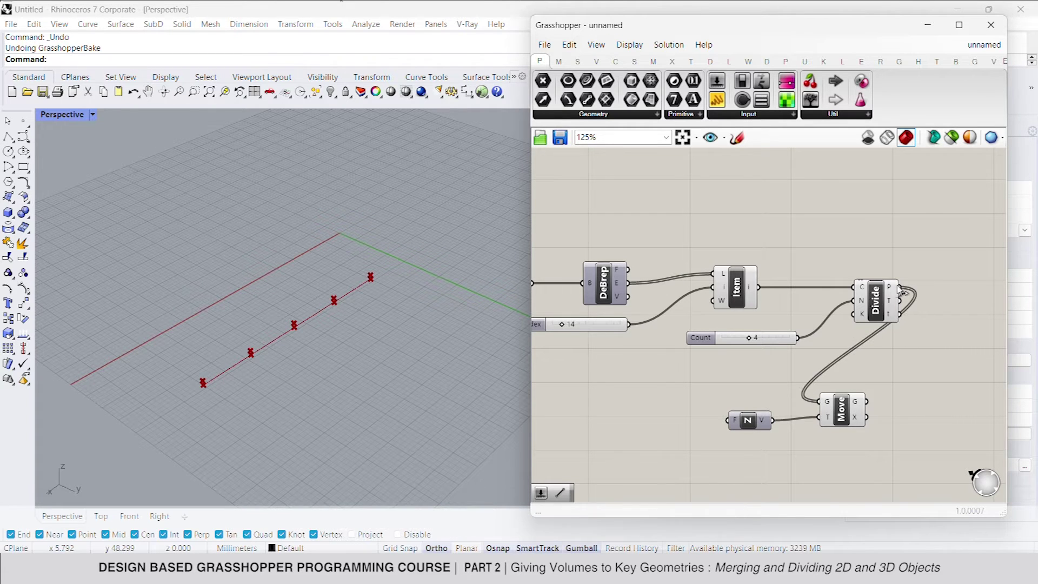
Create a number slider with value 25 and connect it to the Unit Z factor input.
{"action": "right_click_drag", "start_coordinate": [695, 352], "coordinate": [713, 340]}
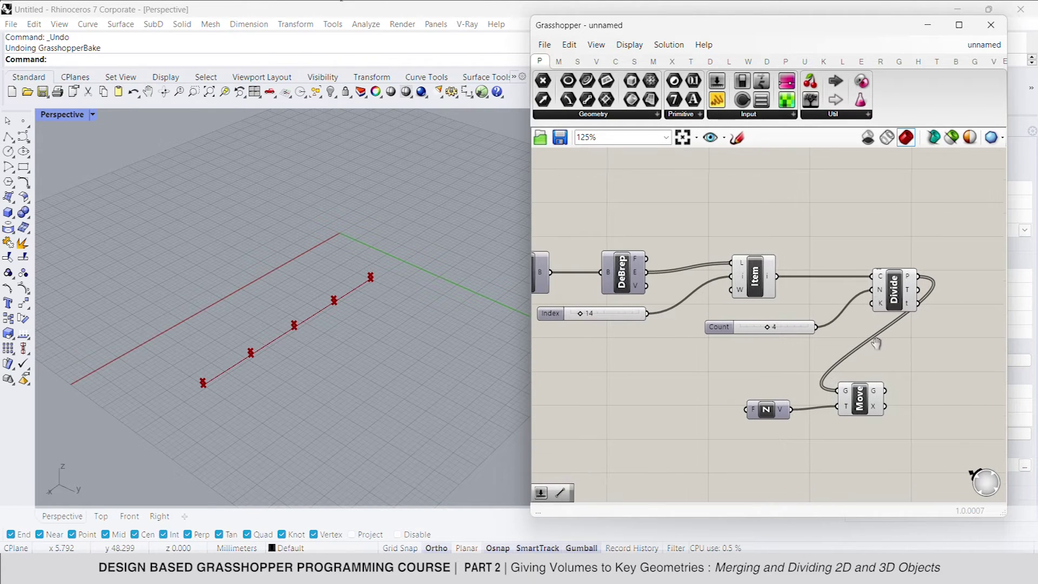
{"action": "double_click", "coordinate": [670, 427]}
{"action": "type", "text": "25"}
{"action": "key", "text": "Return"}
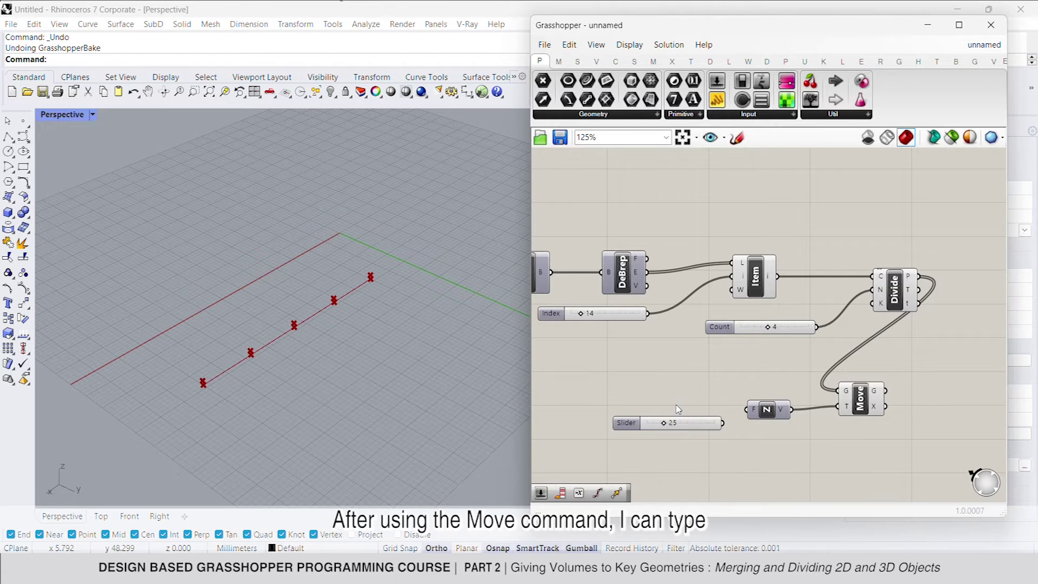
{"action": "left_click_drag", "start_coordinate": [736, 420], "coordinate": [715, 417]}
Add a Line component that runs from the Divide Curve points to the moved points.
{"action": "right_click_drag", "start_coordinate": [846, 415], "coordinate": [725, 374]}
{"action": "double_click", "coordinate": [891, 341]}
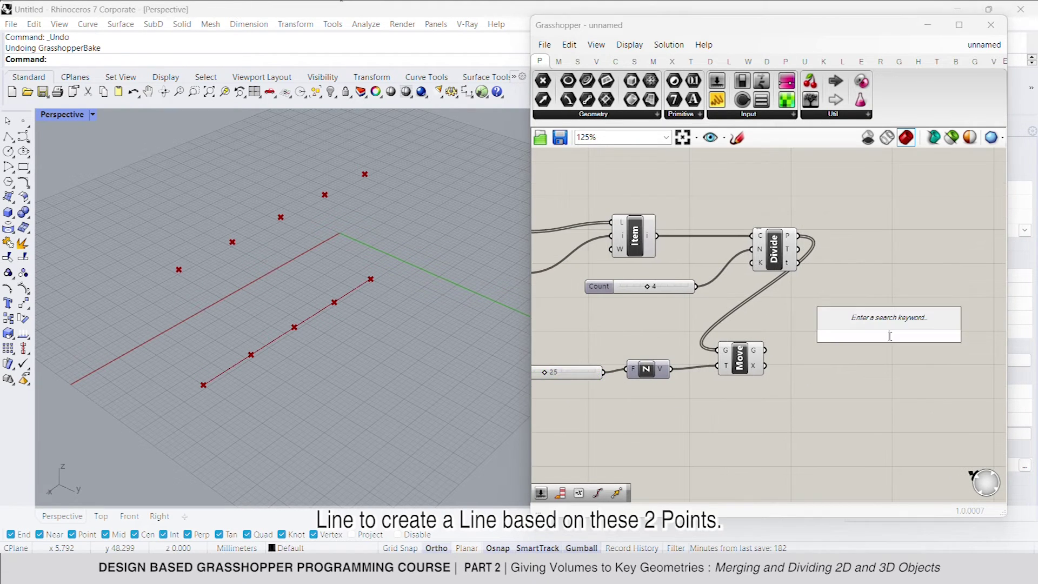
{"action": "type", "text": "line"}
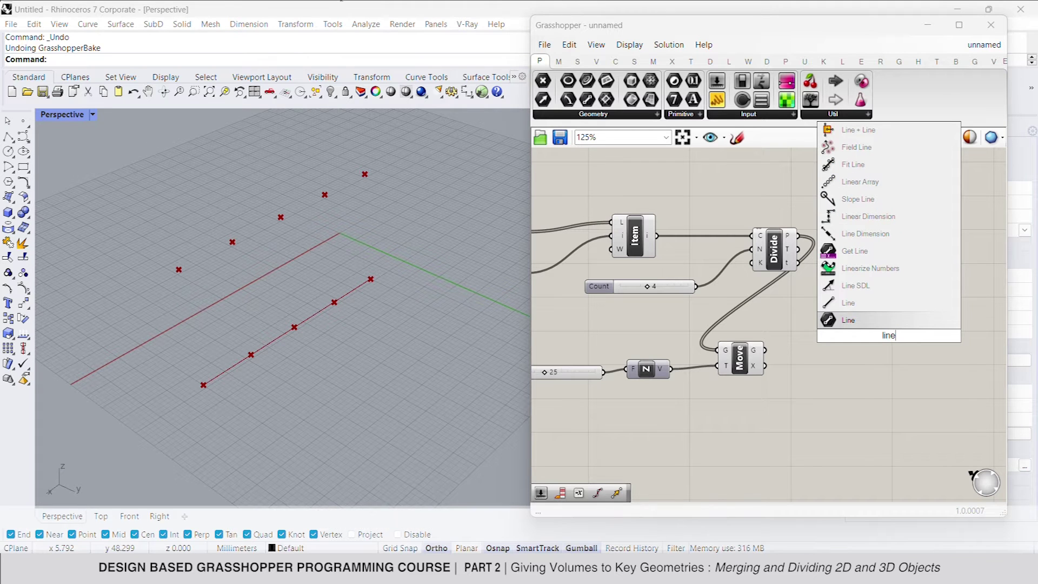
{"action": "key", "text": "Return"}
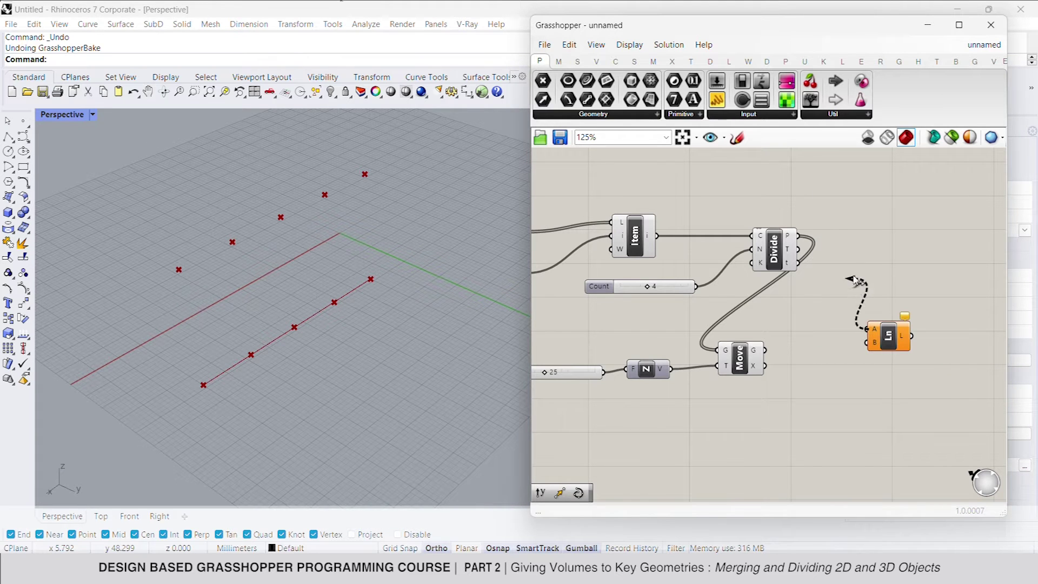
{"action": "left_click_drag", "start_coordinate": [854, 280], "coordinate": [798, 236]}
{"action": "left_click_drag", "start_coordinate": [872, 347], "coordinate": [765, 349]}
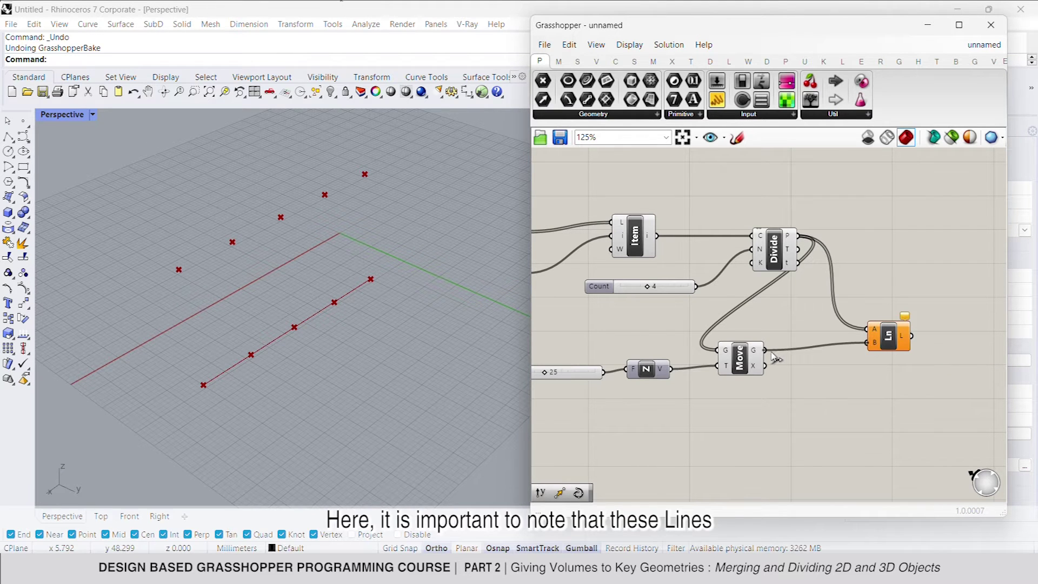
Turn off the preview of the List Item, Divide Curve and Move components together.
{"action": "left_click_drag", "start_coordinate": [801, 407], "coordinate": [533, 196]}
{"action": "right_click", "coordinate": [725, 182]}
{"action": "left_click", "coordinate": [767, 204]}
{"action": "scroll", "coordinate": [839, 241], "scroll_direction": "down", "scroll_amount": 3}
{"action": "right_click_drag", "start_coordinate": [815, 237], "coordinate": [854, 246]}
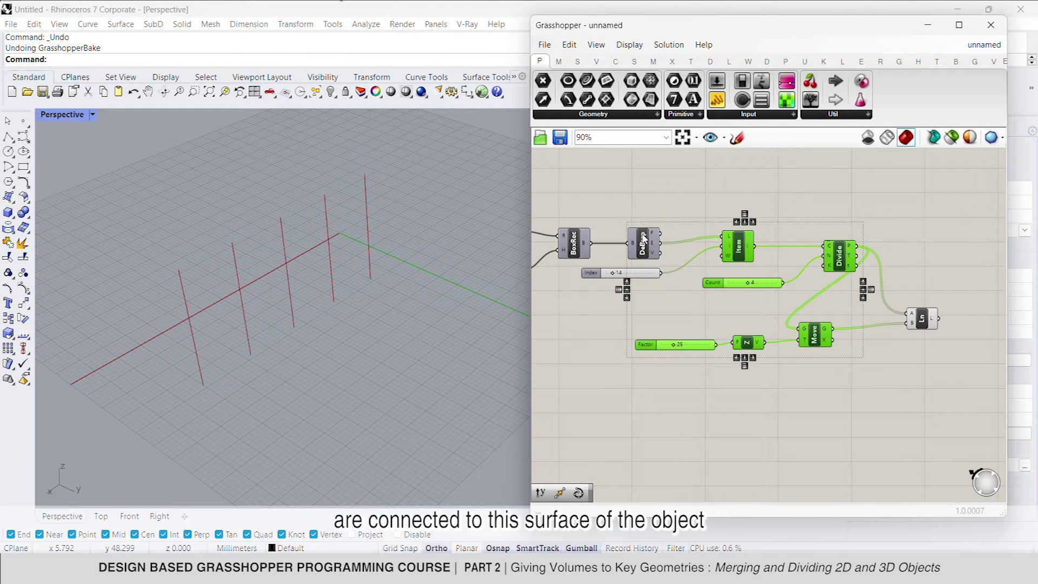
Turn the copied Box Rectangle's preview back on and select the Line component to check its lines against the box.
{"action": "right_click_drag", "start_coordinate": [655, 231], "coordinate": [752, 240]}
{"action": "left_click", "coordinate": [720, 205]}
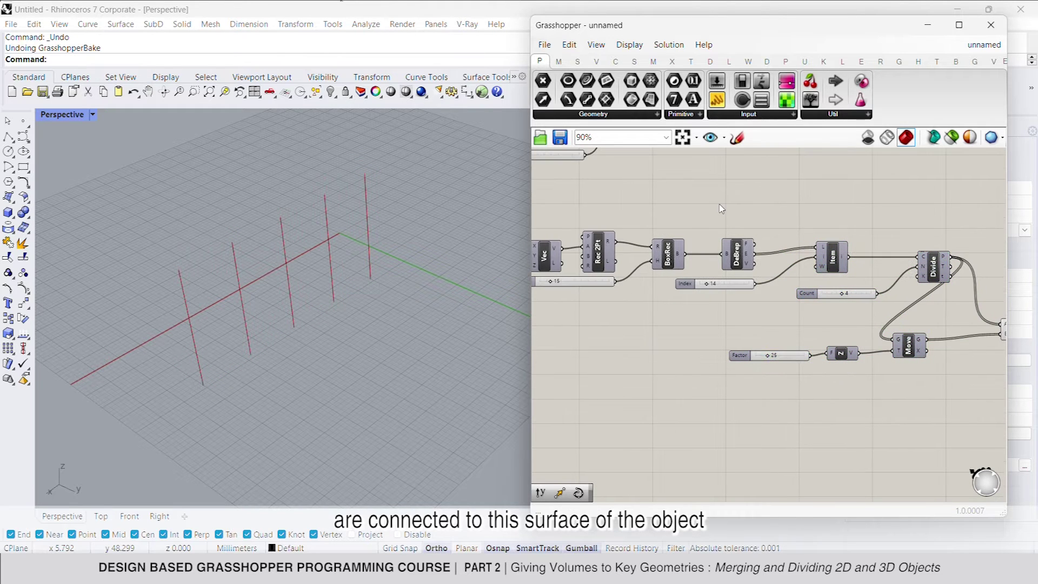
{"action": "right_click", "coordinate": [674, 252]}
{"action": "left_click", "coordinate": [684, 269]}
{"action": "scroll", "coordinate": [838, 291], "scroll_direction": "down", "scroll_amount": 2}
{"action": "scroll", "coordinate": [837, 290], "scroll_direction": "up", "scroll_amount": 4}
{"action": "left_click", "coordinate": [719, 290]}
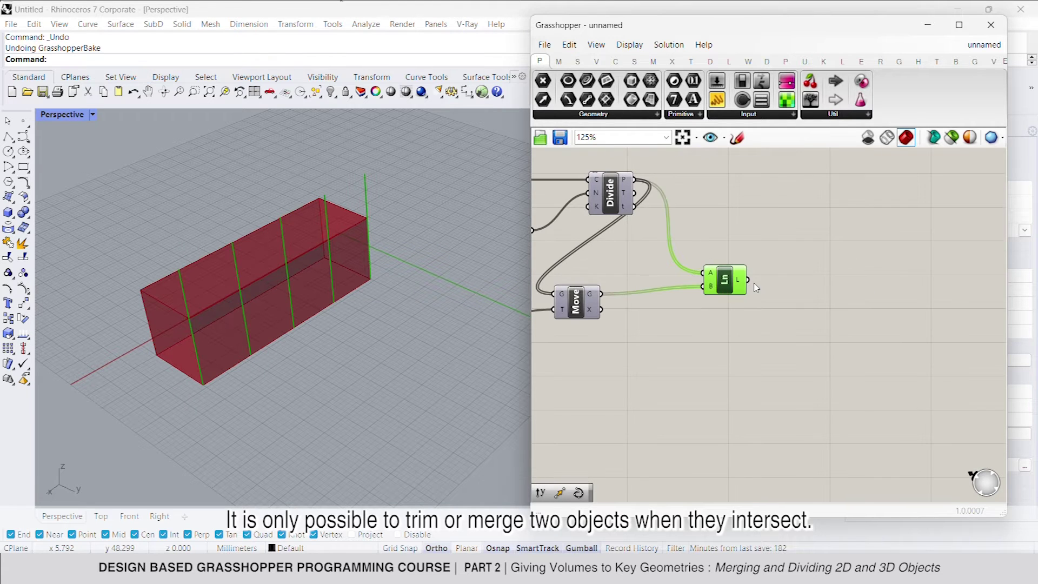
Add an Extrude component beside Line and connect the lines to its base input.
{"action": "scroll", "coordinate": [837, 325], "scroll_direction": "up", "scroll_amount": 2}
{"action": "double_click", "coordinate": [812, 281]}
{"action": "type", "text": "ext"}
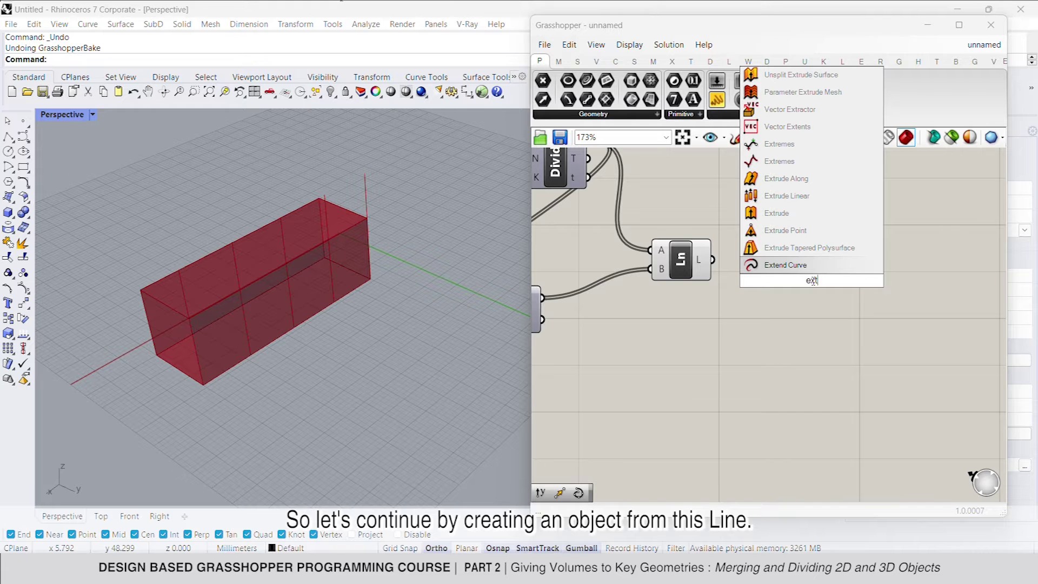
{"action": "left_click", "coordinate": [777, 213]}
{"action": "scroll", "coordinate": [796, 278], "scroll_direction": "up", "scroll_amount": 2}
{"action": "left_click_drag", "start_coordinate": [774, 269], "coordinate": [701, 262]}
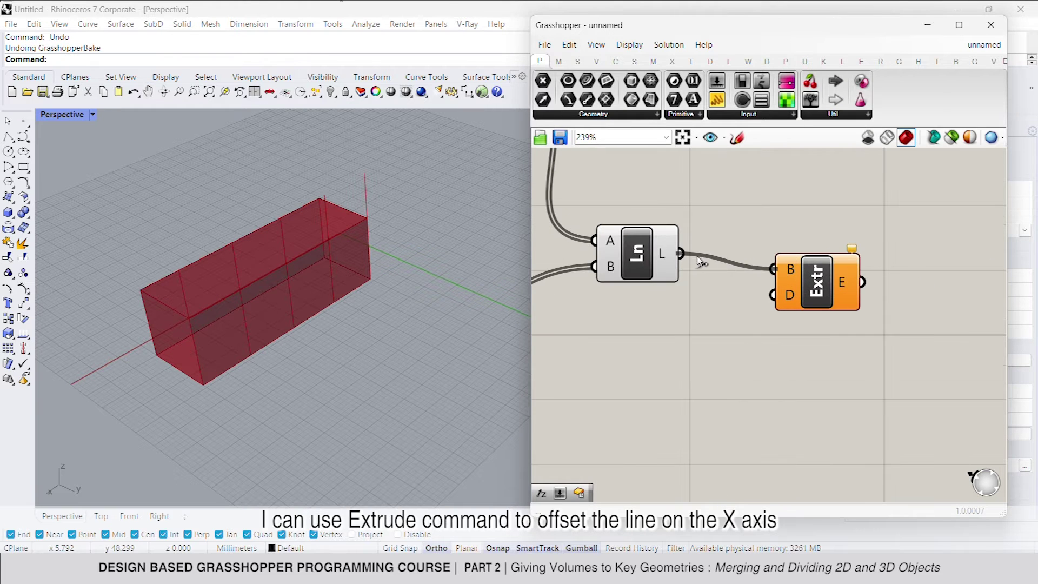
{"action": "left_click_drag", "start_coordinate": [787, 284], "coordinate": [879, 281]}
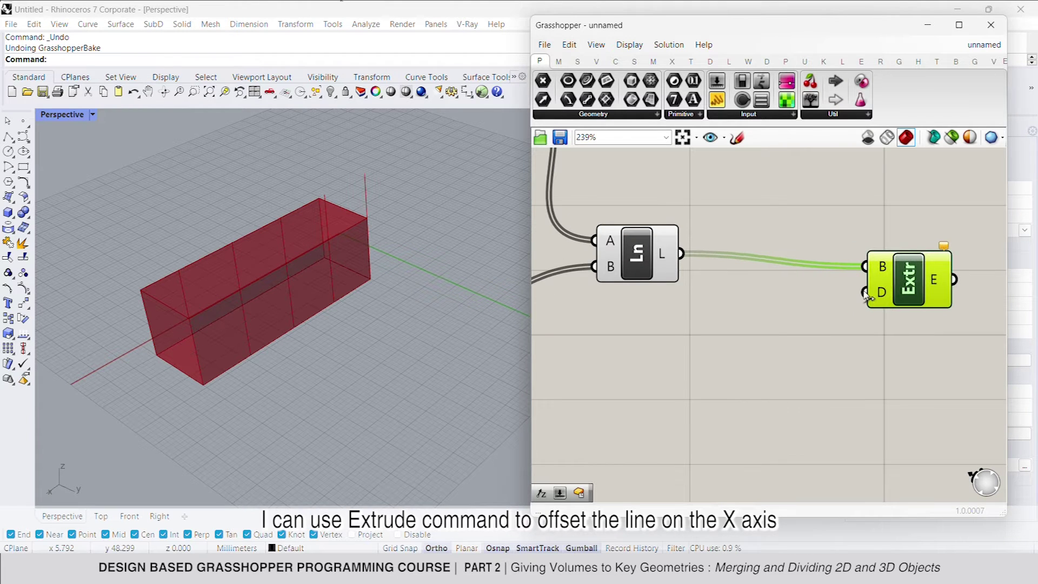
Add a Unit X vector, connect it to the Extrude direction input and place it just beside Extrude.
{"action": "double_click", "coordinate": [734, 336]}
{"action": "type", "text": "x"}
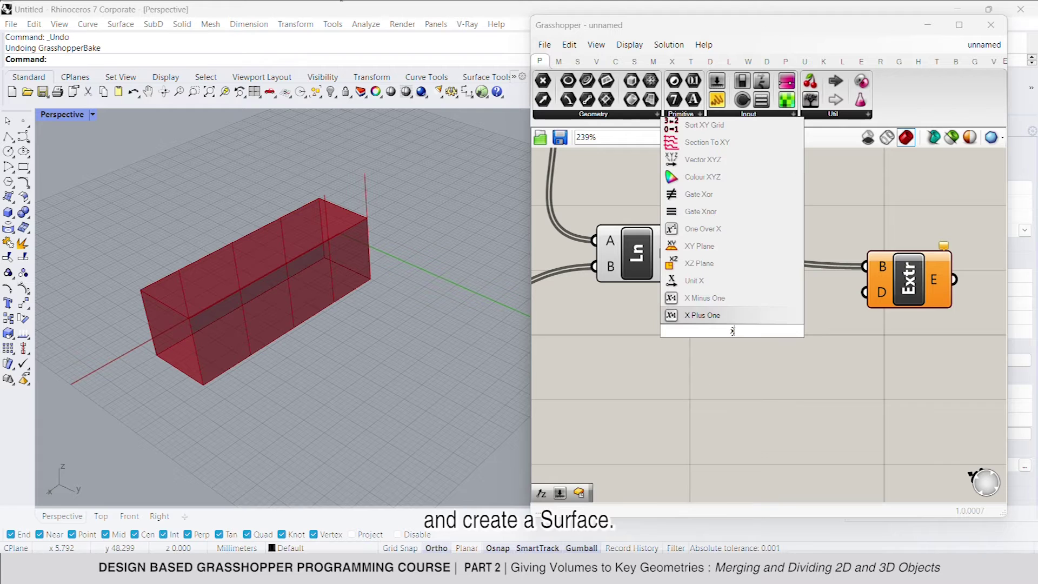
{"action": "left_click", "coordinate": [768, 281]}
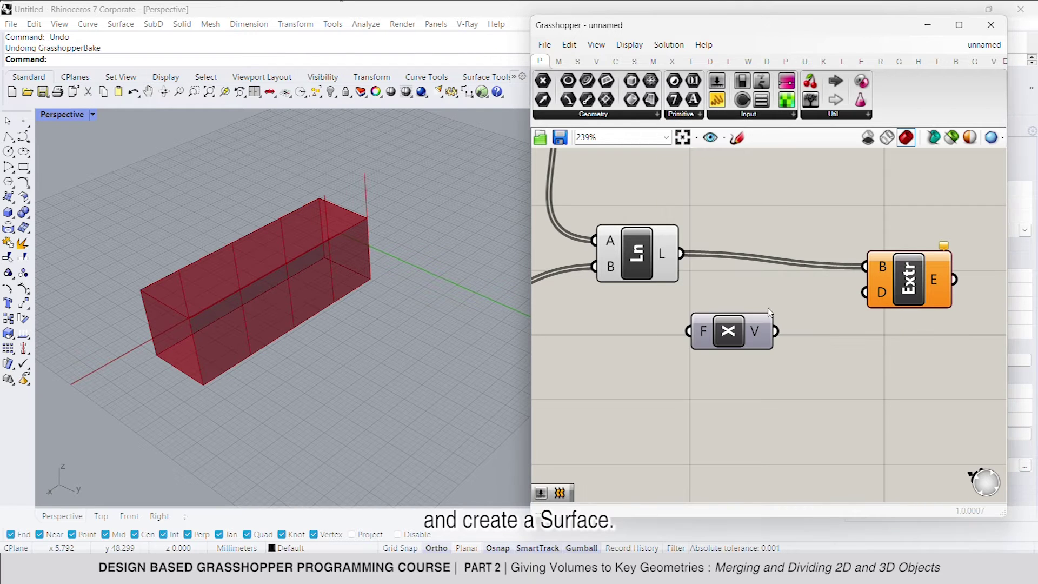
{"action": "left_click_drag", "start_coordinate": [777, 332], "coordinate": [865, 292]}
{"action": "left_click_drag", "start_coordinate": [751, 331], "coordinate": [807, 329]}
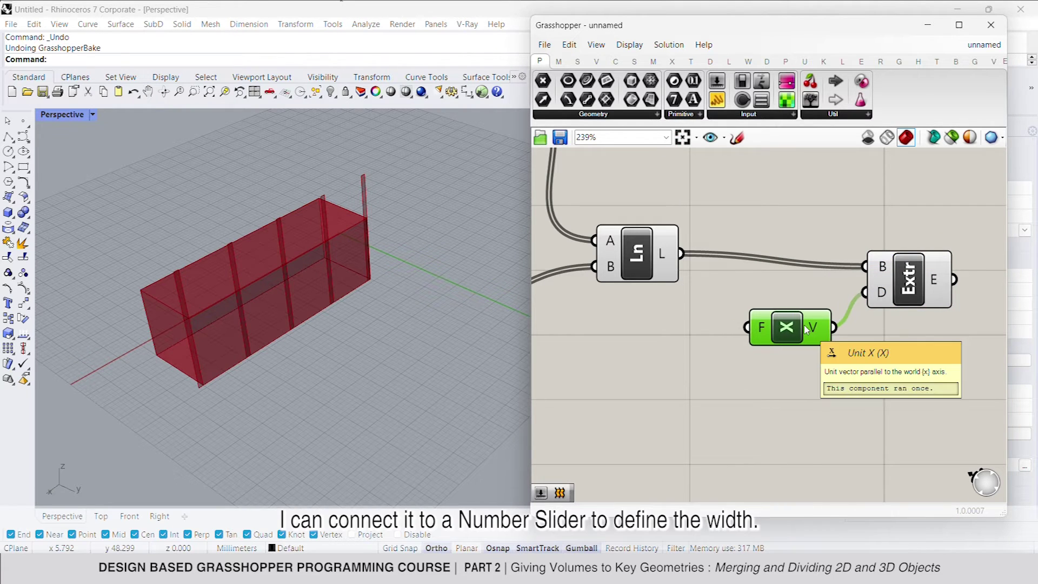
Add a number slider with value 2, connect it to the Unit X factor and align it beside the vector.
{"action": "double_click", "coordinate": [611, 339]}
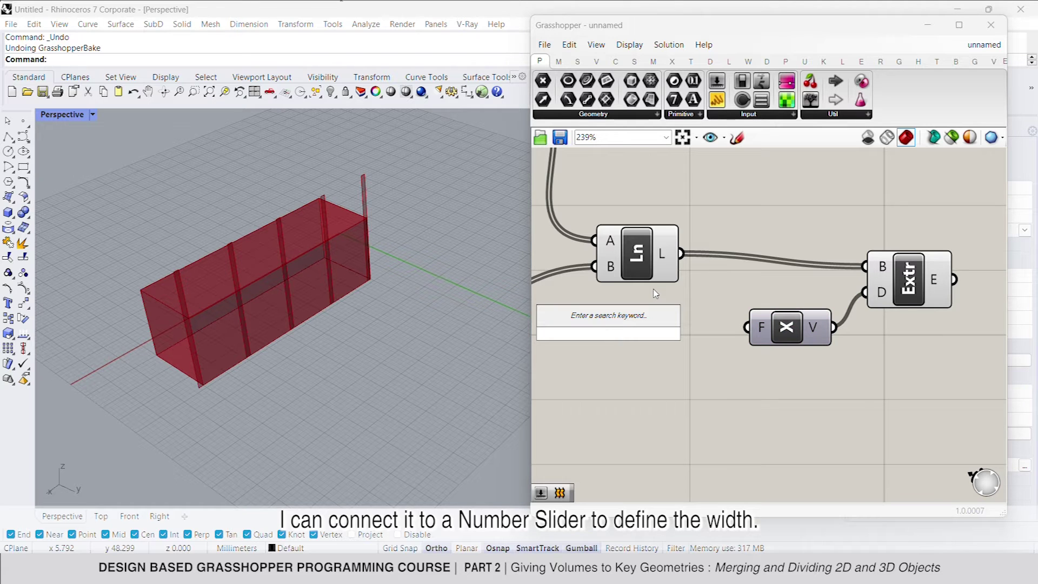
{"action": "type", "text": "2"}
{"action": "key", "text": "Return"}
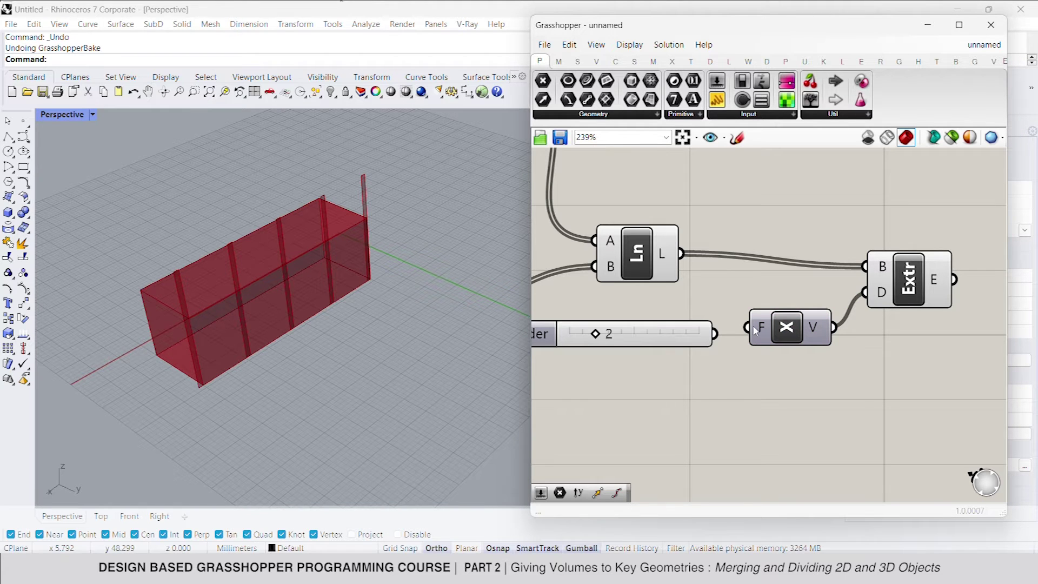
{"action": "left_click_drag", "start_coordinate": [724, 335], "coordinate": [726, 334]}
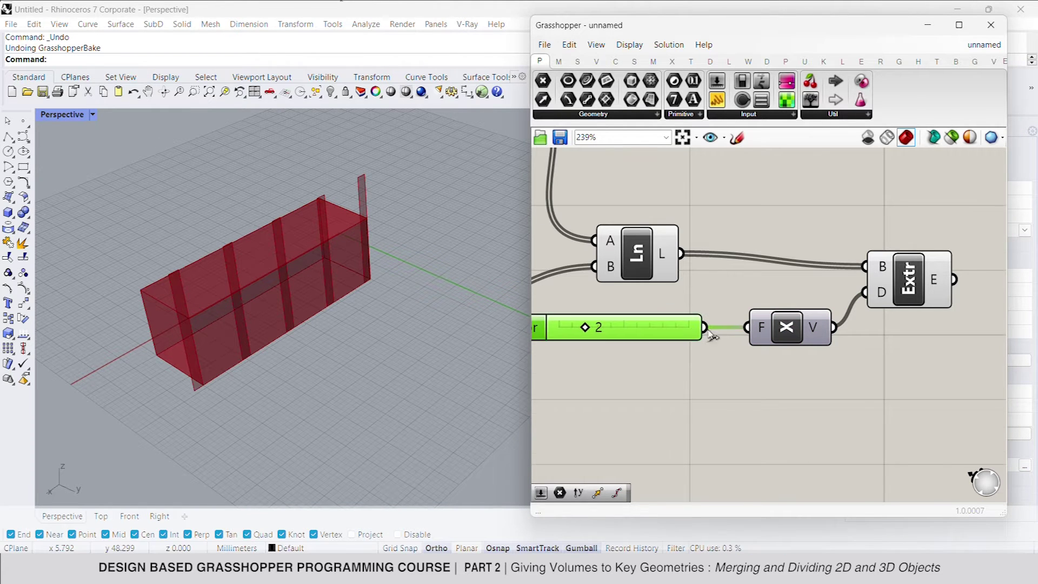
Turn off the preview of the Line component.
{"action": "scroll", "coordinate": [711, 334], "scroll_direction": "down", "scroll_amount": 3}
{"action": "left_click_drag", "start_coordinate": [756, 250], "coordinate": [697, 290]}
{"action": "right_click", "coordinate": [765, 243]}
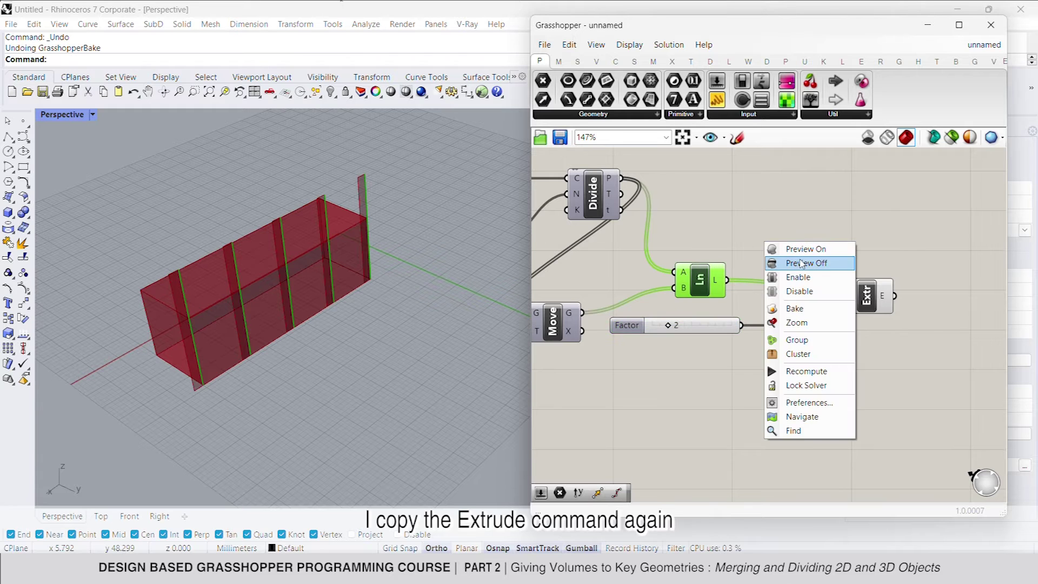
{"action": "left_click", "coordinate": [802, 264]}
Duplicate the Extrude component, place the copy beside the original and feed the first extrusion into the copy's base input.
{"action": "right_click_drag", "start_coordinate": [833, 354], "coordinate": [753, 367]}
{"action": "left_click", "coordinate": [787, 312]}
{"action": "mouse_move", "coordinate": [853, 390]}
{"action": "right_mouse_down"}
{"action": "mouse_move", "coordinate": [774, 367]}
{"action": "mouse_move", "coordinate": [839, 376]}
{"action": "right_mouse_up"}
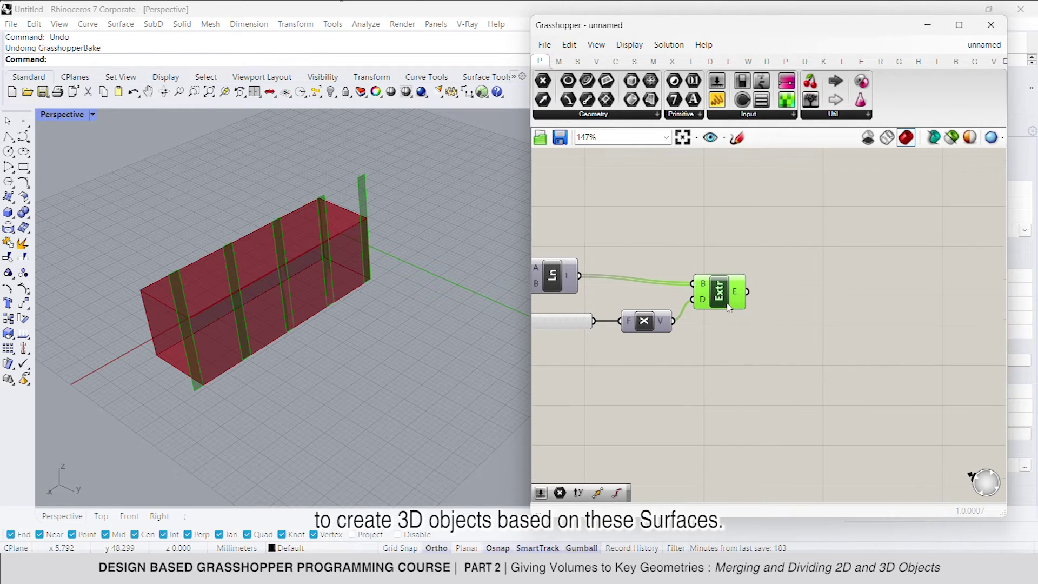
{"action": "key", "text": "ctrl+v"}
{"action": "left_click_drag", "start_coordinate": [729, 308], "coordinate": [848, 322]}
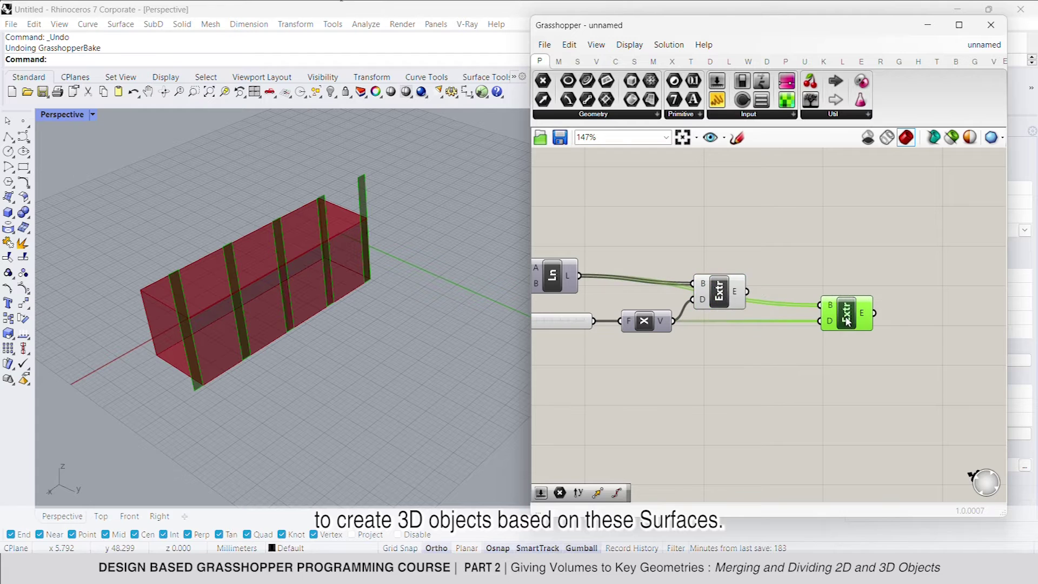
{"action": "left_click_drag", "start_coordinate": [744, 293], "coordinate": [745, 293]}
Add a Unit Y vector, drive it with the existing factor slider and connect it to the second Extrude's direction.
{"action": "right_click_drag", "start_coordinate": [778, 305], "coordinate": [861, 307]}
{"action": "double_click", "coordinate": [789, 357]}
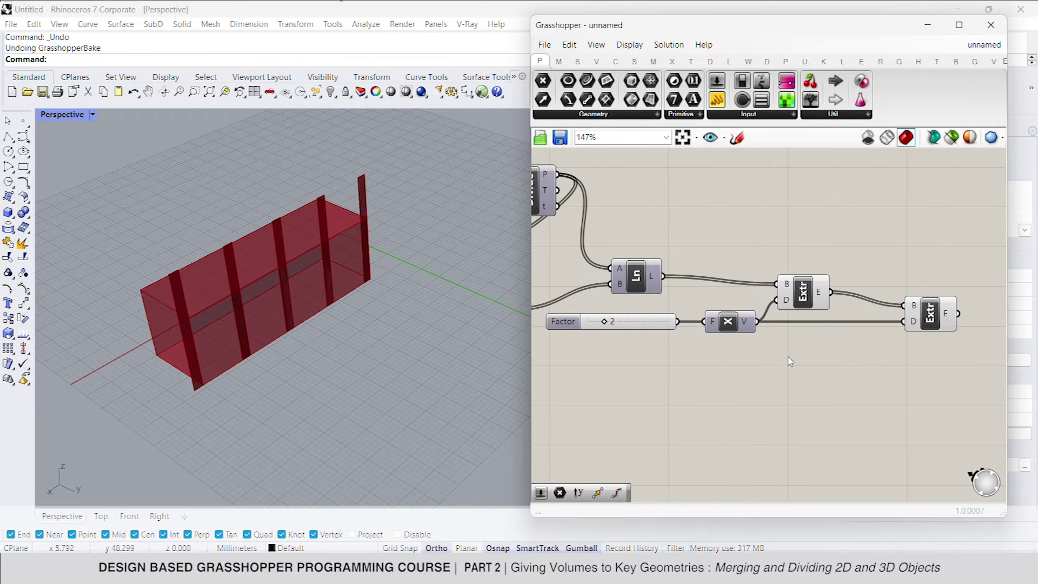
{"action": "type", "text": "y"}
{"action": "key", "text": "Return"}
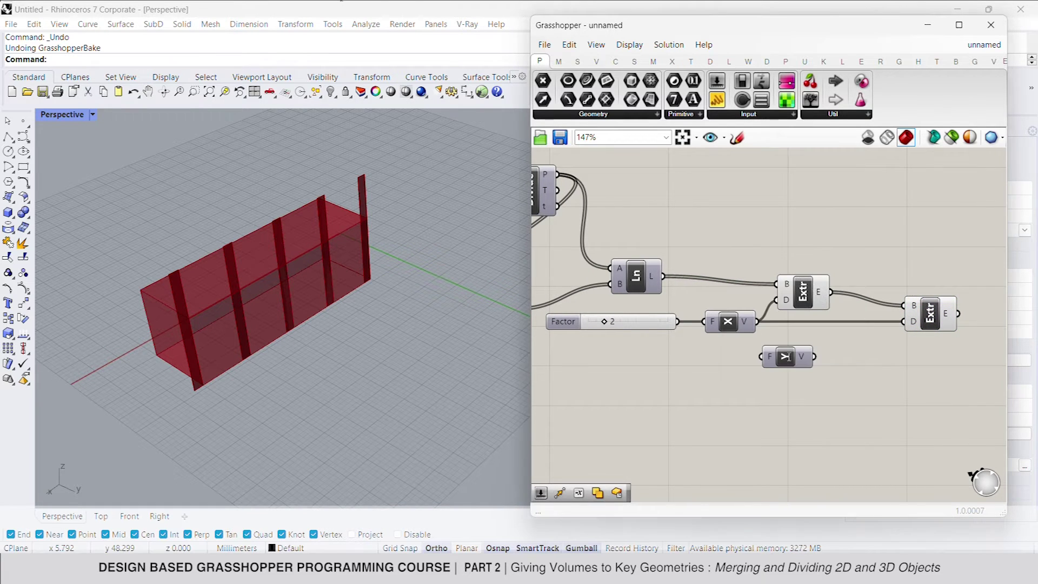
{"action": "left_click_drag", "start_coordinate": [885, 315], "coordinate": [904, 321]}
{"action": "right_click_drag", "start_coordinate": [781, 368], "coordinate": [819, 363]}
{"action": "left_click", "coordinate": [822, 364]}
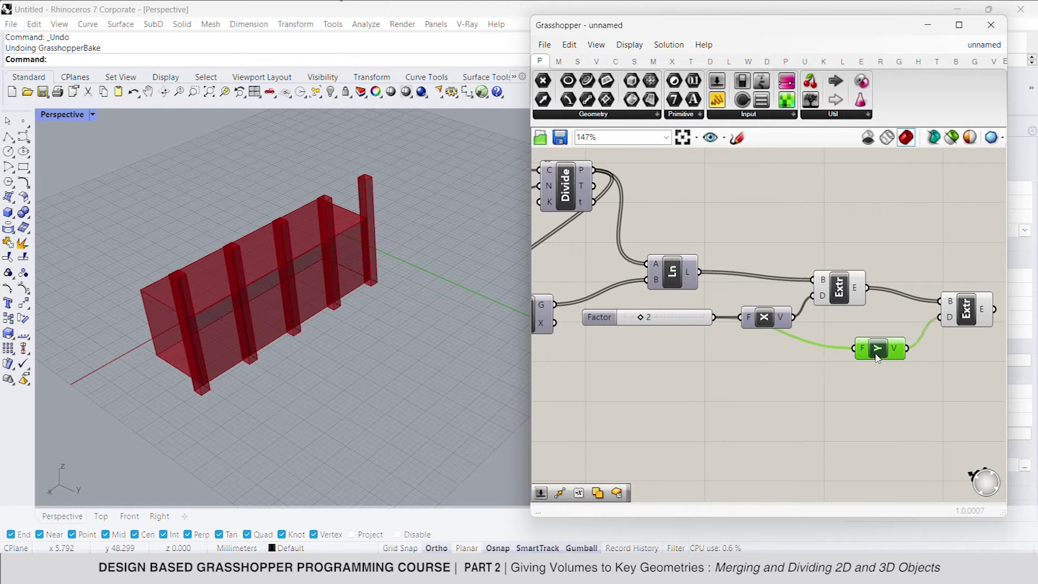
Add a Negative component and connect its output to the Unit Y factor in place of the slider.
{"action": "double_click", "coordinate": [730, 404]}
{"action": "type", "text": "neg"}
{"action": "key", "text": "Return"}
{"action": "left_click_drag", "start_coordinate": [751, 412], "coordinate": [790, 358]}
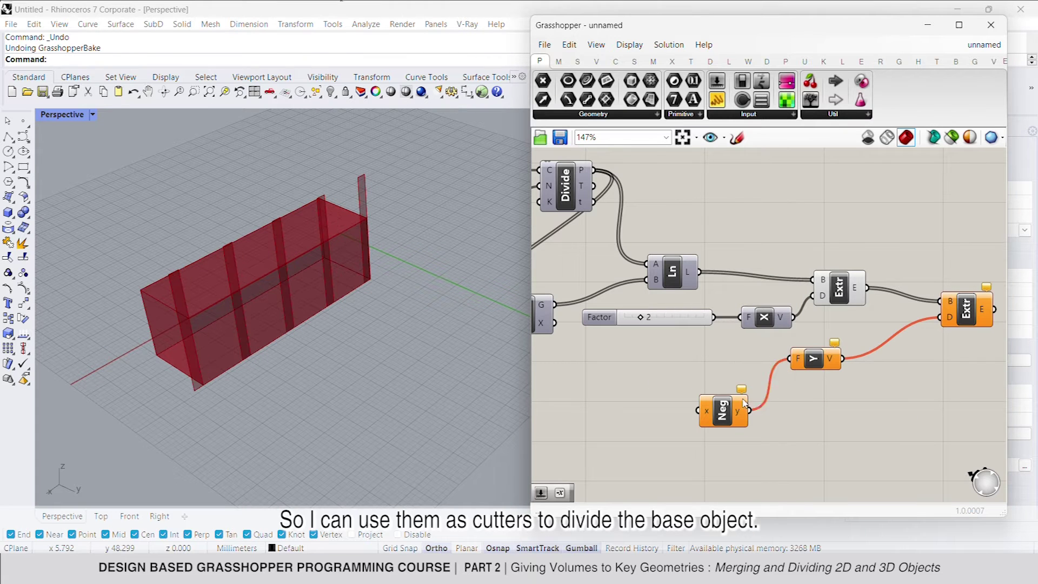
Add a number slider with value 20 and connect it to the Negative component's input.
{"action": "double_click", "coordinate": [613, 391]}
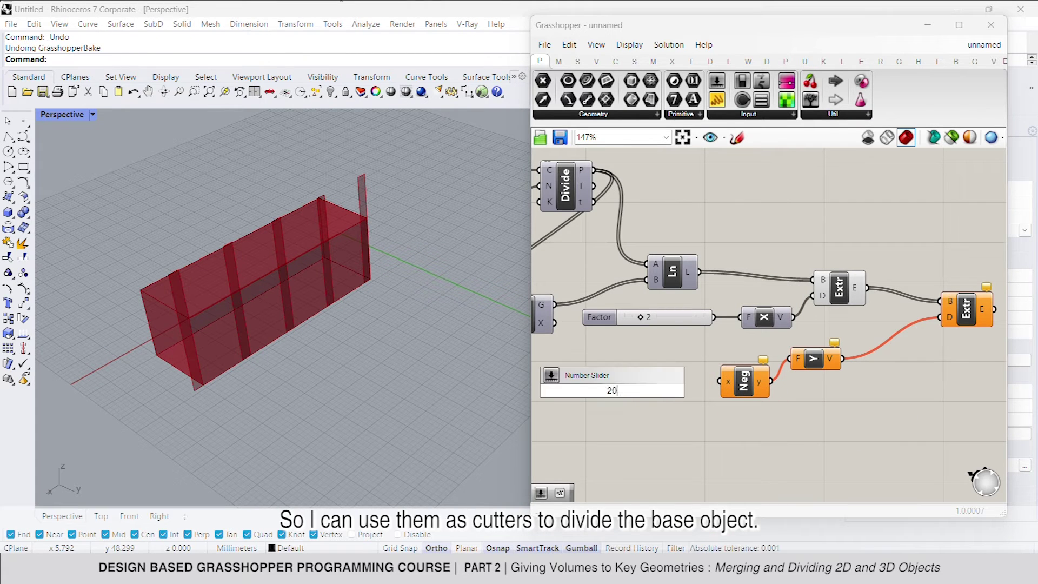
{"action": "key", "text": "Return"}
{"action": "left_click_drag", "start_coordinate": [726, 388], "coordinate": [677, 391]}
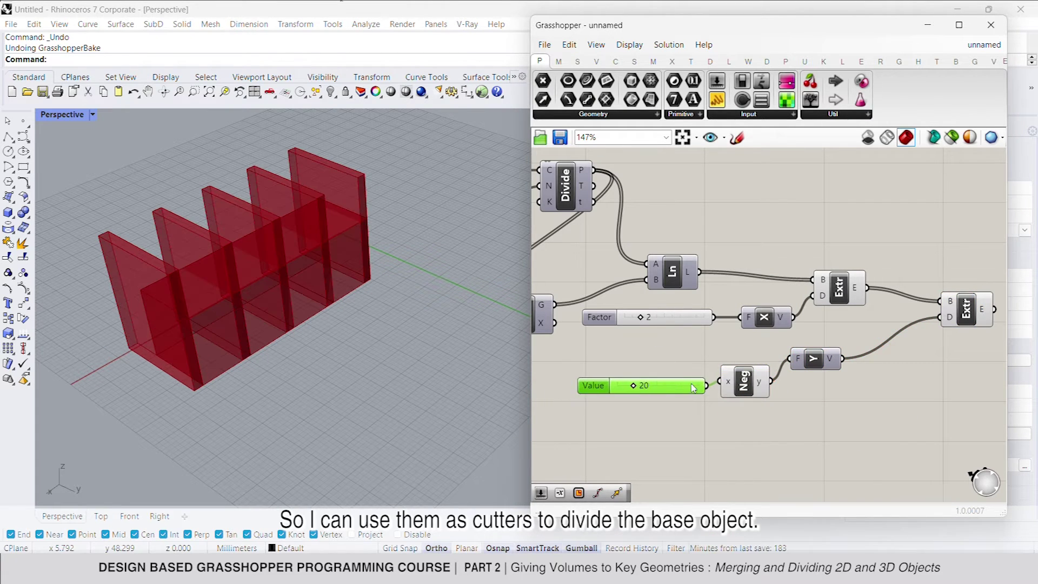
Check the copied box against the extruded cutters and turn off the first Extrude component's preview.
{"action": "scroll", "coordinate": [719, 324], "scroll_direction": "down", "scroll_amount": 5}
{"action": "left_click", "coordinate": [618, 273]}
{"action": "right_click_drag", "start_coordinate": [303, 325], "coordinate": [286, 355]}
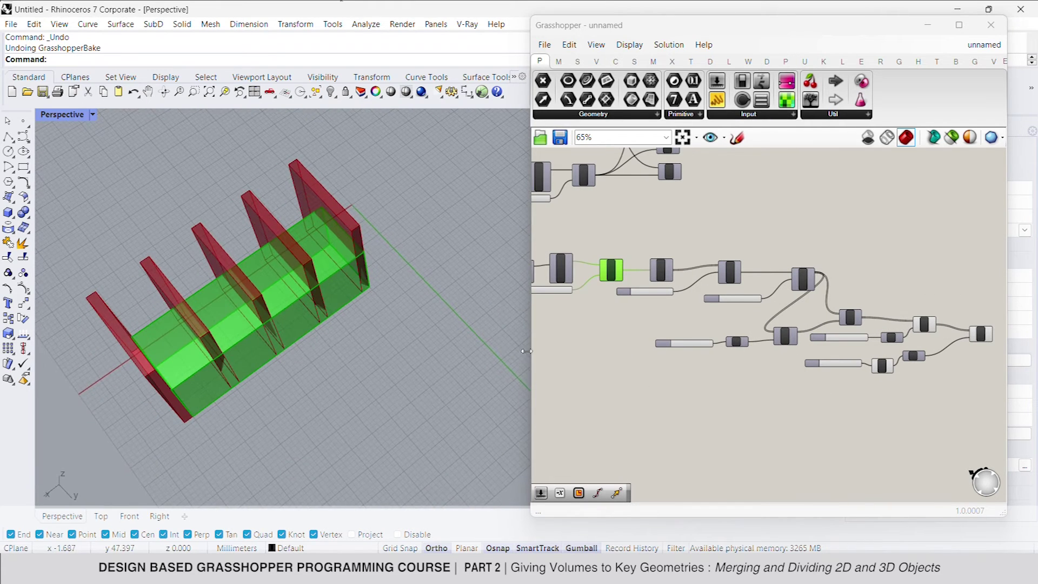
{"action": "scroll", "coordinate": [703, 373], "scroll_direction": "up", "scroll_amount": 3}
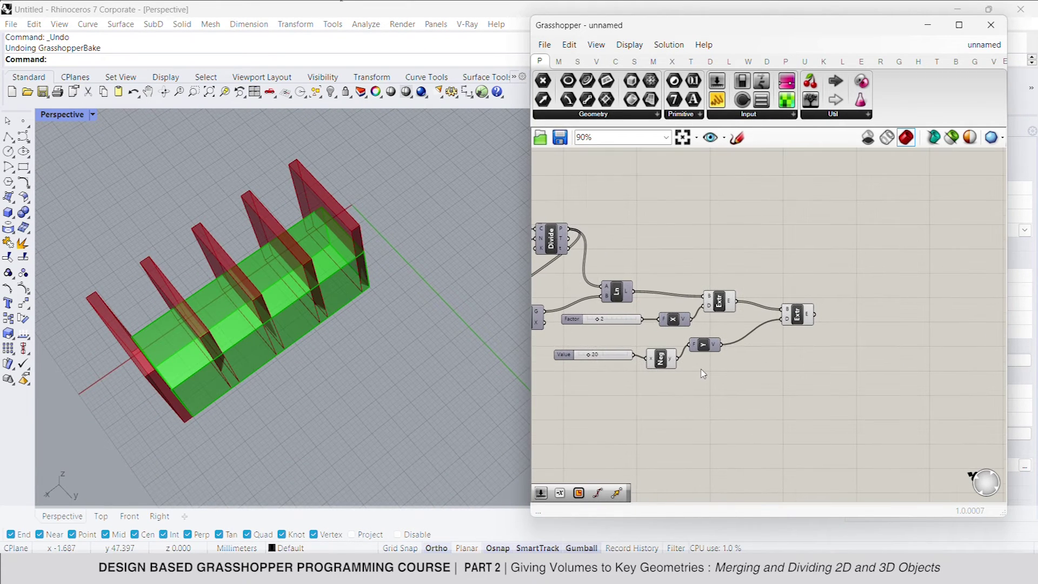
{"action": "scroll", "coordinate": [819, 303], "scroll_direction": "up", "scroll_amount": 2}
{"action": "left_click", "coordinate": [696, 282]}
{"action": "left_click", "coordinate": [683, 297]}
{"action": "right_click", "coordinate": [683, 297]}
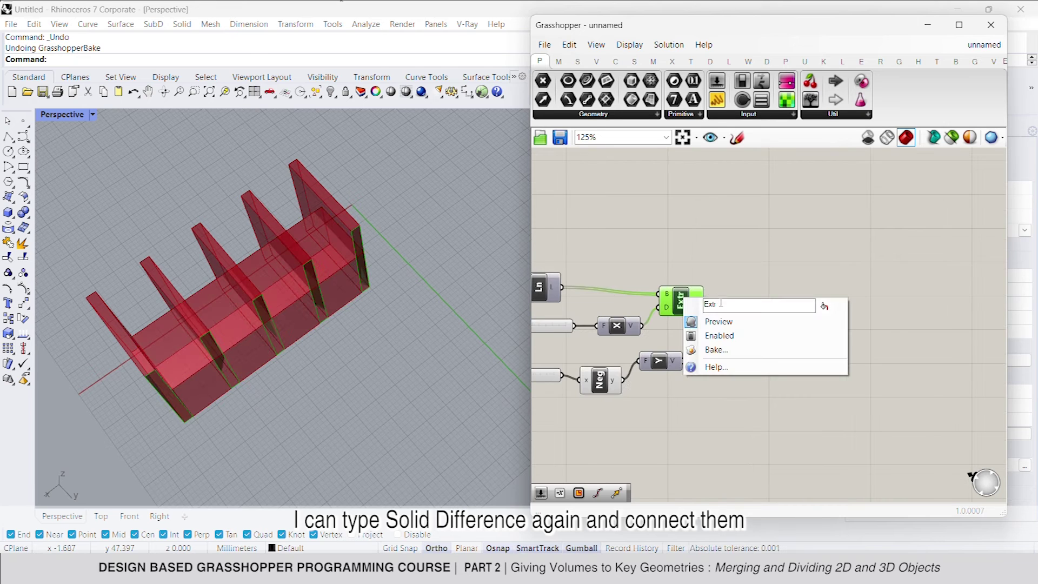
{"action": "left_click", "coordinate": [720, 322]}
Add a Solid Difference component with the copied box connected to input A and the second Extrude's cutters to input B.
{"action": "scroll", "coordinate": [746, 271], "scroll_direction": "down", "scroll_amount": 1}
{"action": "right_click_drag", "start_coordinate": [746, 271], "coordinate": [698, 243]}
{"action": "double_click", "coordinate": [869, 295]}
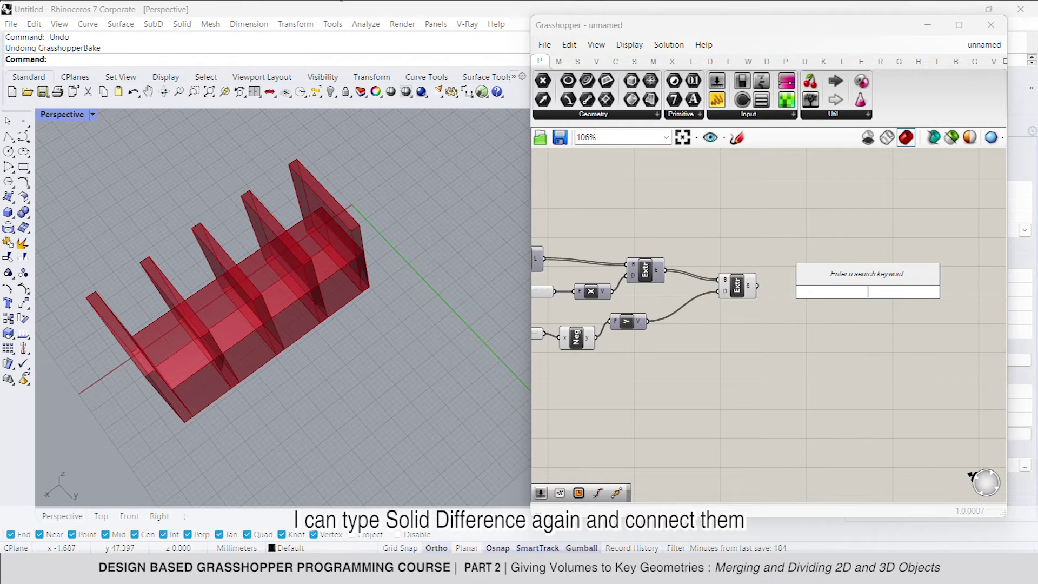
{"action": "type", "text": "solid"}
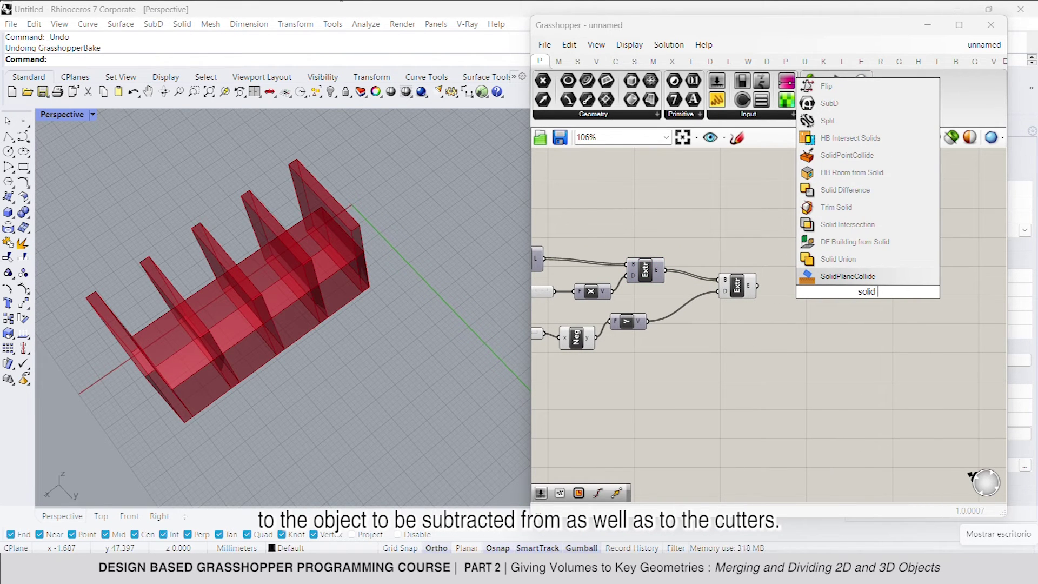
{"action": "type", "text": " di"}
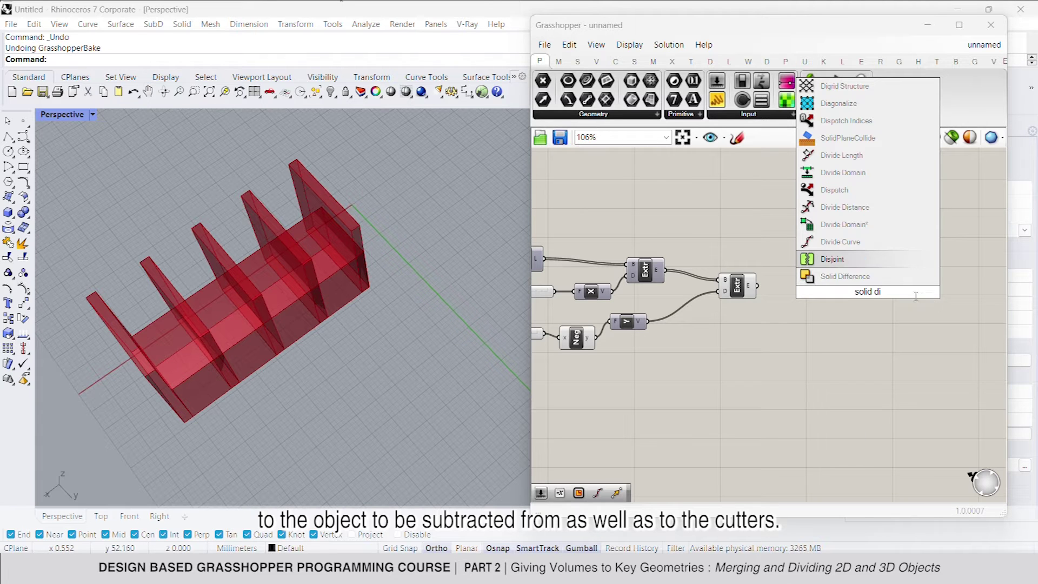
{"action": "key", "text": "Return"}
{"action": "scroll", "coordinate": [565, 270], "scroll_direction": "down", "scroll_amount": 4}
{"action": "scroll", "coordinate": [850, 313], "scroll_direction": "up", "scroll_amount": 3}
{"action": "left_click_drag", "start_coordinate": [849, 313], "coordinate": [924, 352]}
{"action": "scroll", "coordinate": [924, 351], "scroll_direction": "up", "scroll_amount": 3}
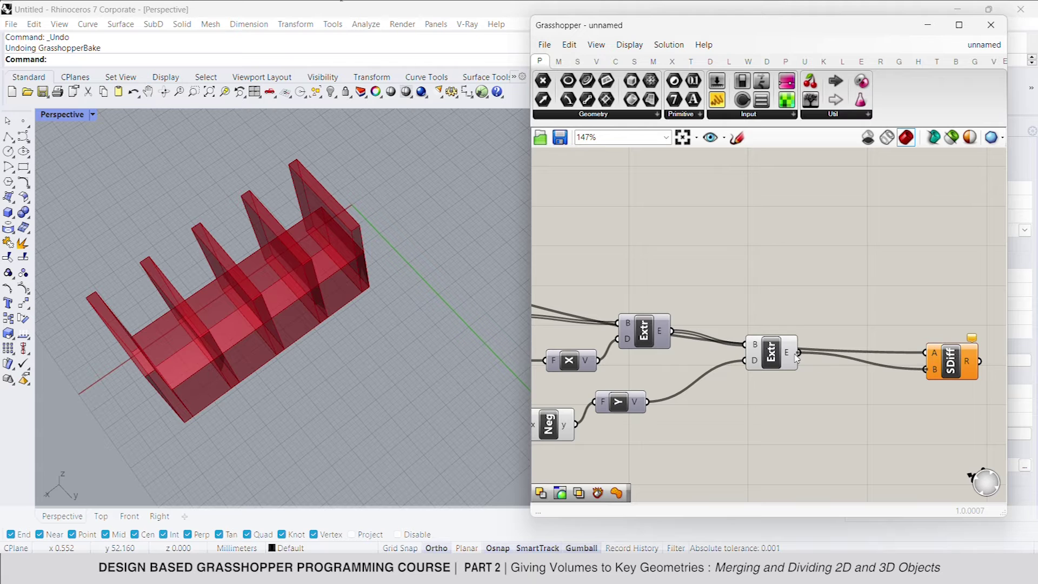
Turn off the previews of the second Extrude and the copied Box Rectangle together.
{"action": "left_click", "coordinate": [773, 354]}
{"action": "scroll", "coordinate": [839, 324], "scroll_direction": "down", "scroll_amount": 5}
{"action": "right_click_drag", "start_coordinate": [712, 304], "coordinate": [933, 343]}
{"action": "left_click", "coordinate": [670, 315], "text": "shift"}
{"action": "middle_click", "coordinate": [740, 276]}
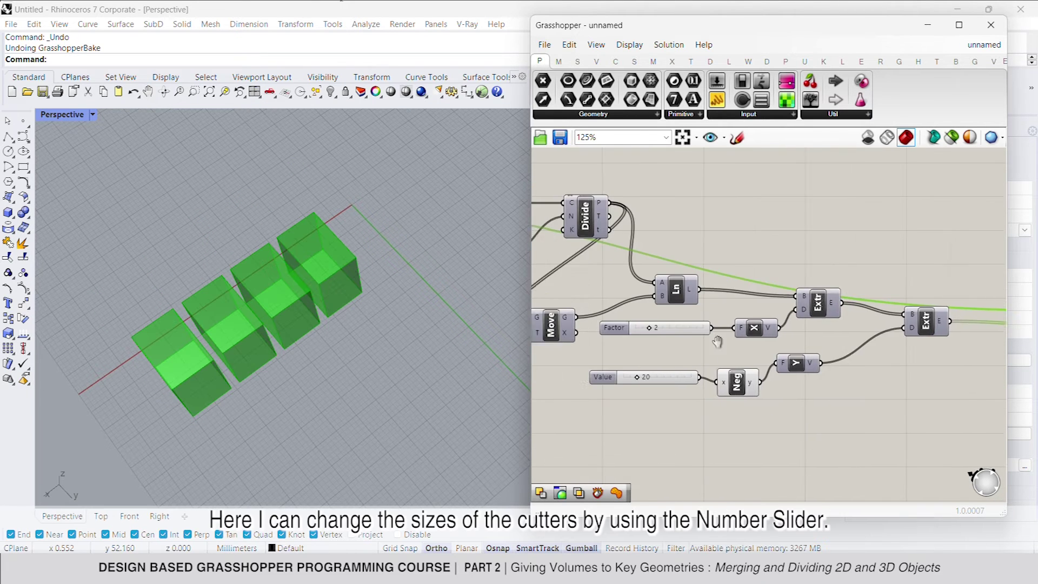
Set the cutters' Unit X factor slider to 6 and the Negative component's value slider to 30.
{"action": "scroll", "coordinate": [659, 357], "scroll_direction": "up", "scroll_amount": 2}
{"action": "left_click_drag", "start_coordinate": [645, 318], "coordinate": [684, 319]}
{"action": "scroll", "coordinate": [678, 345], "scroll_direction": "down", "scroll_amount": 3}
{"action": "scroll", "coordinate": [678, 345], "scroll_direction": "down", "scroll_amount": 1}
Set the Divide Curve count slider to 7.
{"action": "right_click_drag", "start_coordinate": [679, 345], "coordinate": [866, 370]}
{"action": "scroll", "coordinate": [770, 354], "scroll_direction": "up", "scroll_amount": 4}
{"action": "scroll", "coordinate": [867, 369], "scroll_direction": "down", "scroll_amount": 2}
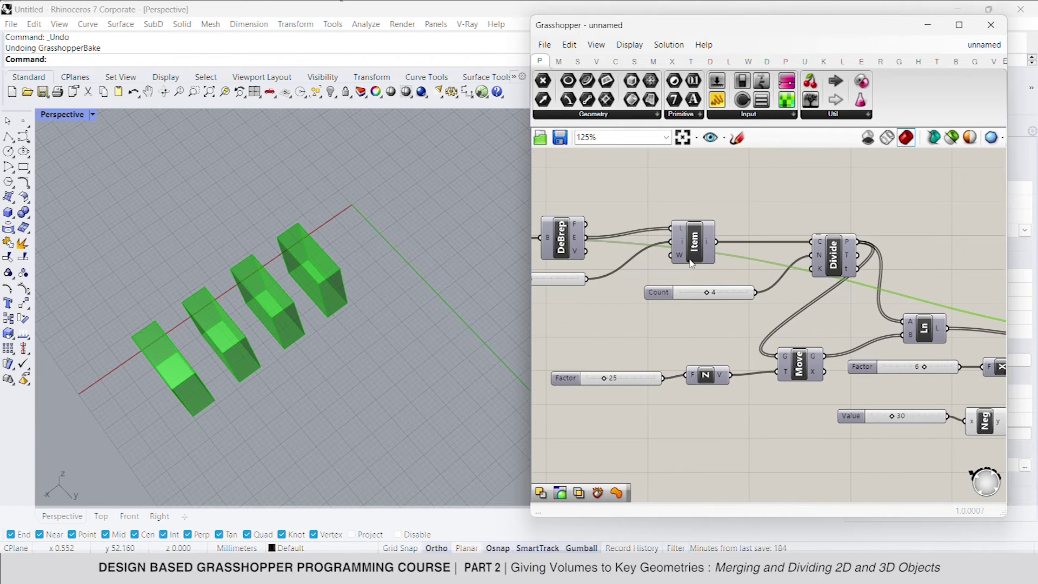
{"action": "scroll", "coordinate": [692, 263], "scroll_direction": "up", "scroll_amount": 2}
{"action": "left_click_drag", "start_coordinate": [714, 307], "coordinate": [752, 306]}
{"action": "scroll", "coordinate": [697, 314], "scroll_direction": "down", "scroll_amount": 4}
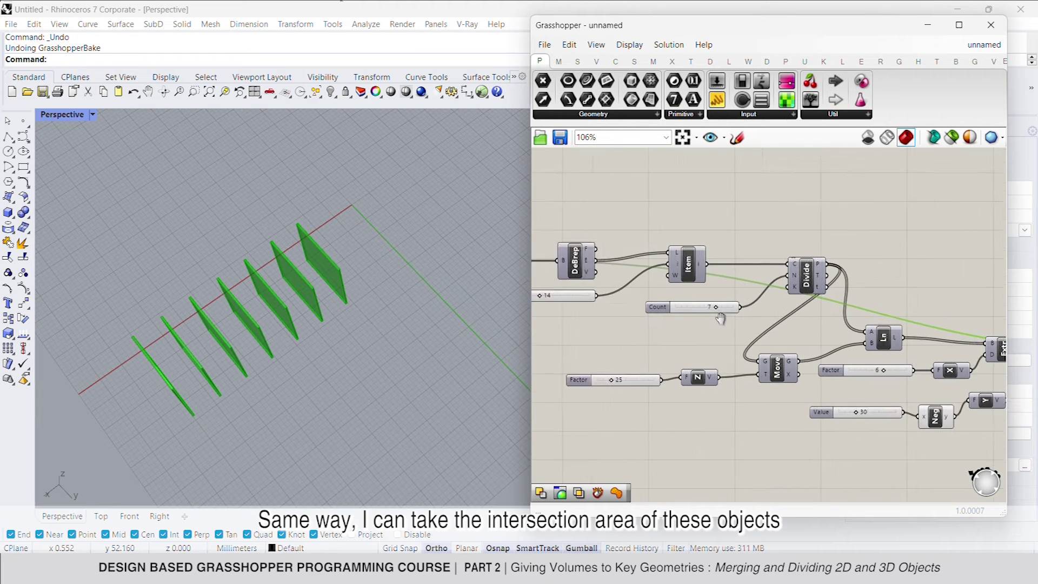
Add a Solid Intersection component near the Solid Difference component.
{"action": "right_click_drag", "start_coordinate": [705, 305], "coordinate": [702, 317]}
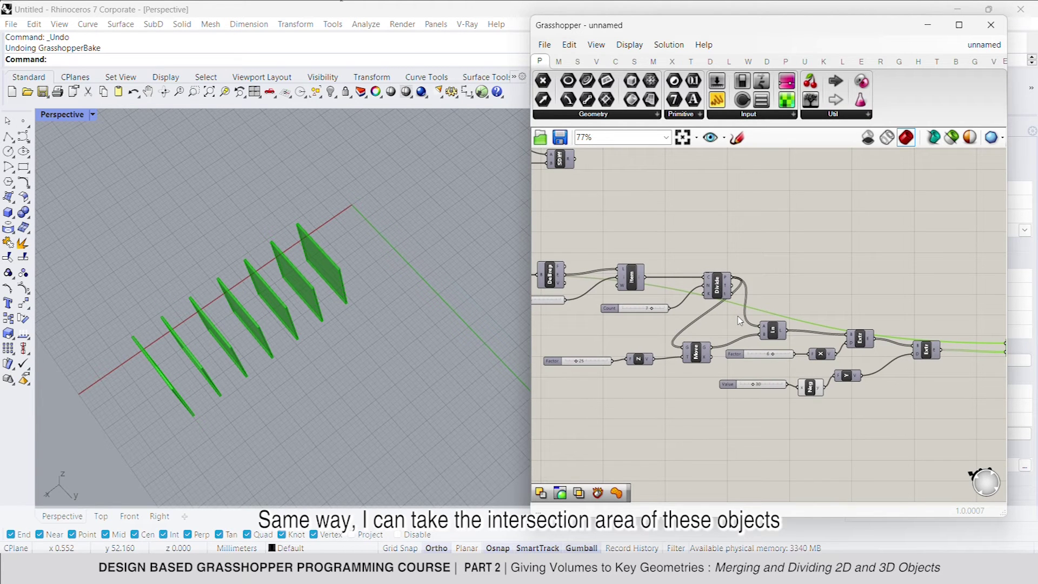
{"action": "right_click_drag", "start_coordinate": [971, 355], "coordinate": [837, 330]}
{"action": "double_click", "coordinate": [870, 362]}
{"action": "type", "text": "solid"}
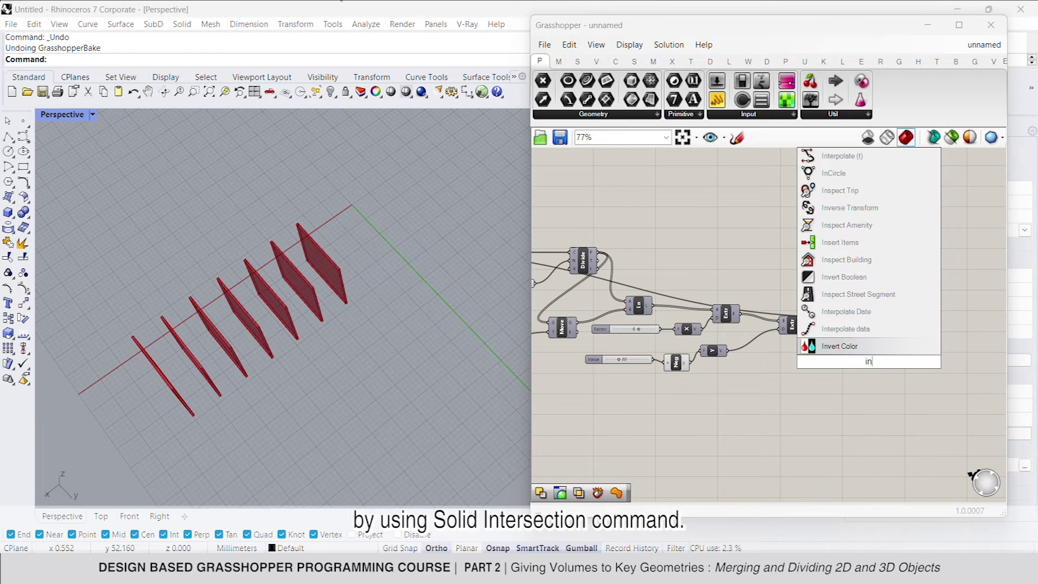
{"action": "type", "text": " in"}
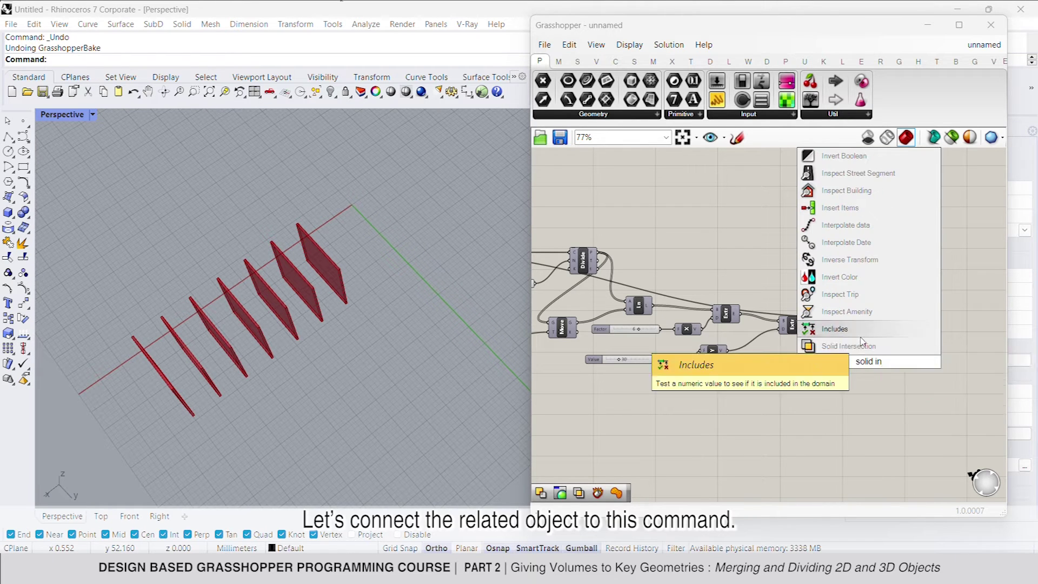
{"action": "left_click", "coordinate": [864, 346]}
Connect the copied box to Solid Intersection's input A and the cutters to input B, and place the component below Solid Difference.
{"action": "scroll", "coordinate": [869, 363], "scroll_direction": "down", "scroll_amount": 2}
{"action": "scroll", "coordinate": [869, 363], "scroll_direction": "down", "scroll_amount": 2}
{"action": "left_click_drag", "start_coordinate": [862, 360], "coordinate": [723, 284]}
{"action": "scroll", "coordinate": [595, 310], "scroll_direction": "up", "scroll_amount": 6}
{"action": "scroll", "coordinate": [779, 305], "scroll_direction": "down", "scroll_amount": 4}
{"action": "scroll", "coordinate": [827, 261], "scroll_direction": "up", "scroll_amount": 3}
{"action": "right_click_drag", "start_coordinate": [907, 316], "coordinate": [732, 278]}
{"action": "scroll", "coordinate": [773, 338], "scroll_direction": "up", "scroll_amount": 3}
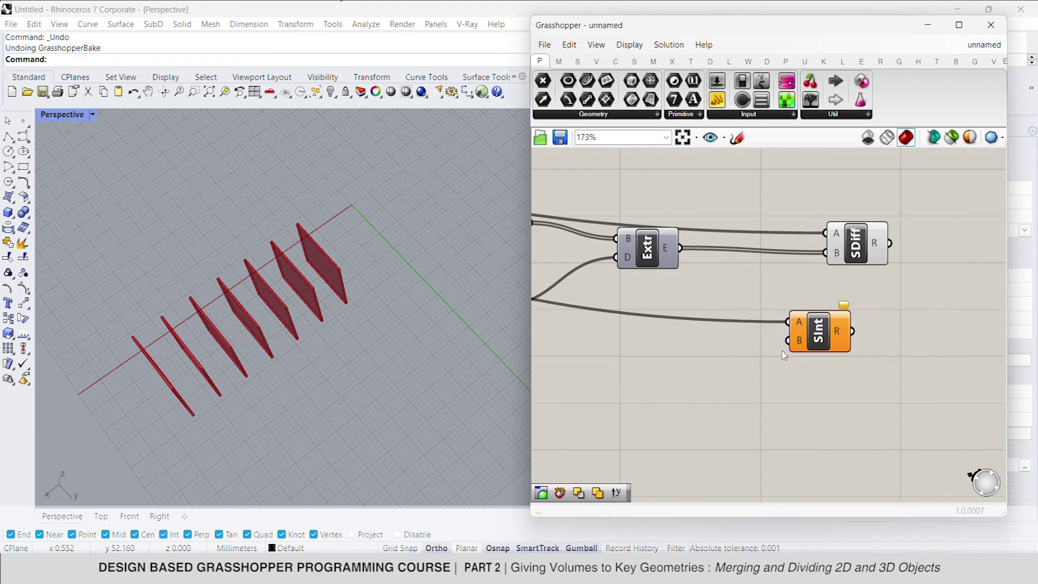
{"action": "left_click_drag", "start_coordinate": [683, 247], "coordinate": [683, 247]}
{"action": "left_click_drag", "start_coordinate": [814, 332], "coordinate": [887, 339]}
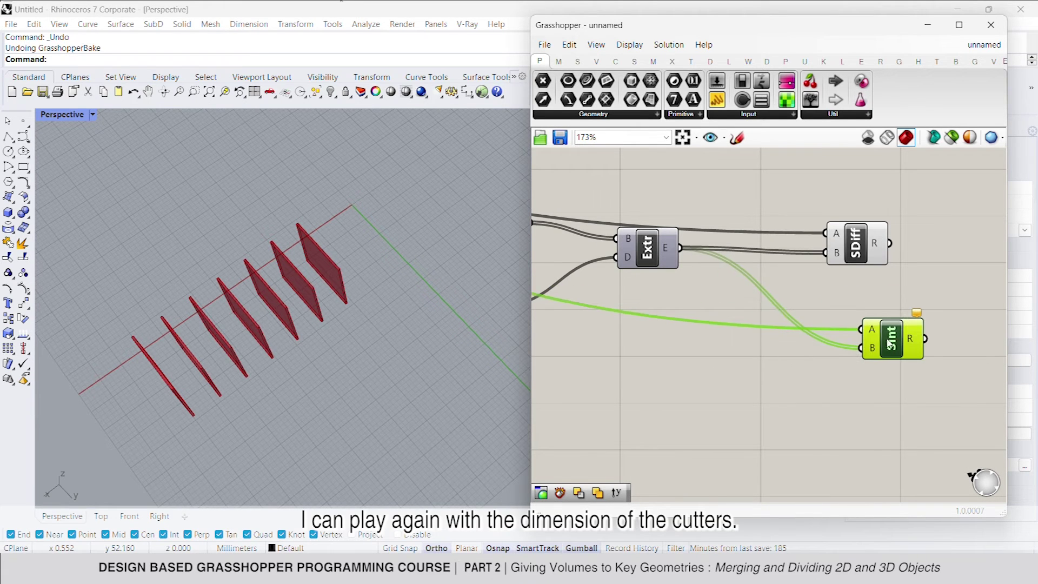
Insert relays on both Solid Intersection wires, route the cutters to A and the box to B, and turn off Solid Difference's preview.
{"action": "double_click", "coordinate": [774, 304]}
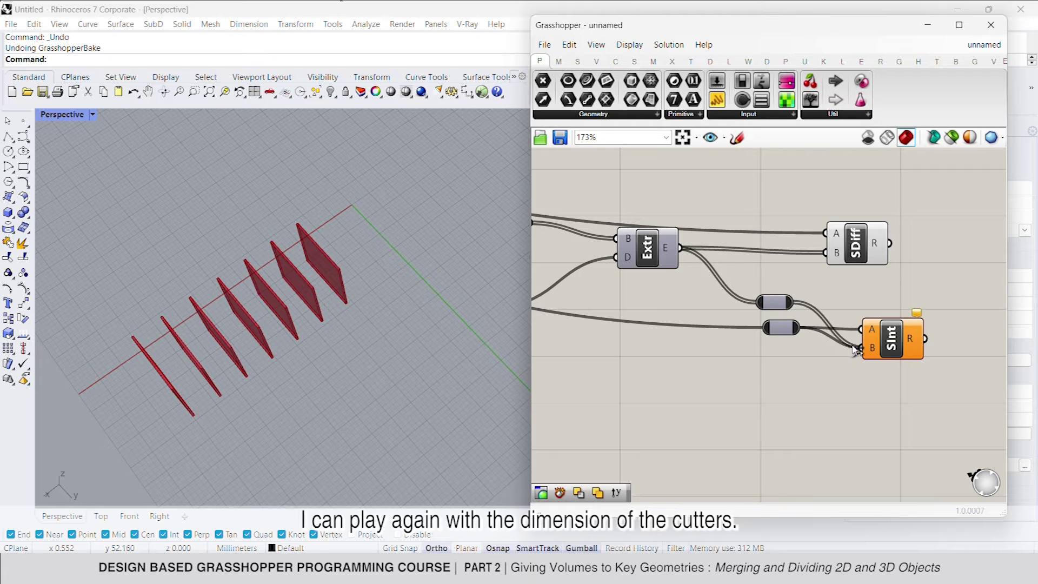
{"action": "right_click", "coordinate": [857, 243]}
{"action": "left_click", "coordinate": [877, 269]}
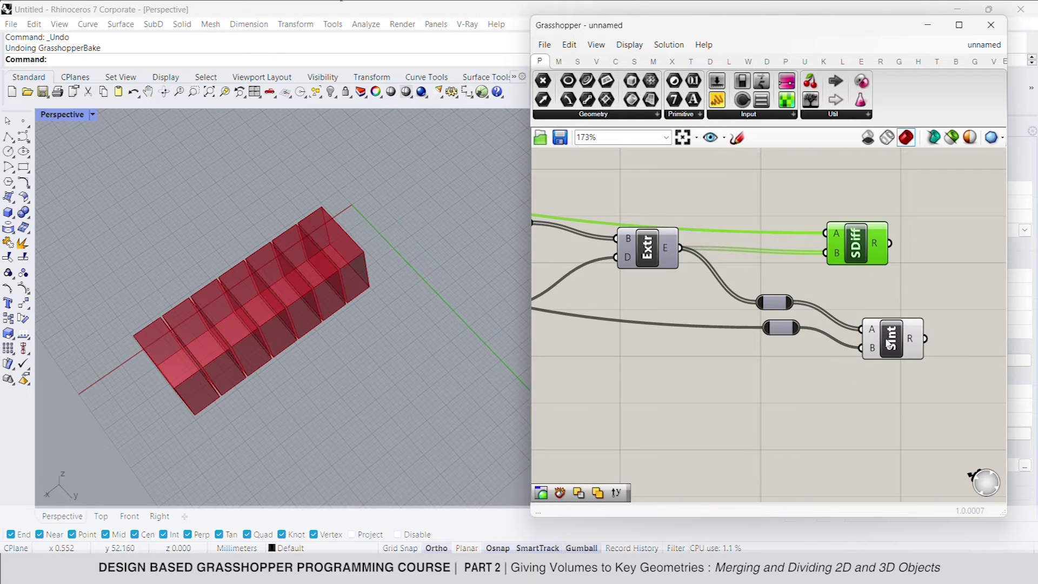
Select Solid Intersection to highlight its result and set the cutters' Unit X factor slider to 4.
{"action": "left_click", "coordinate": [890, 343]}
{"action": "scroll", "coordinate": [812, 365], "scroll_direction": "down", "scroll_amount": 4}
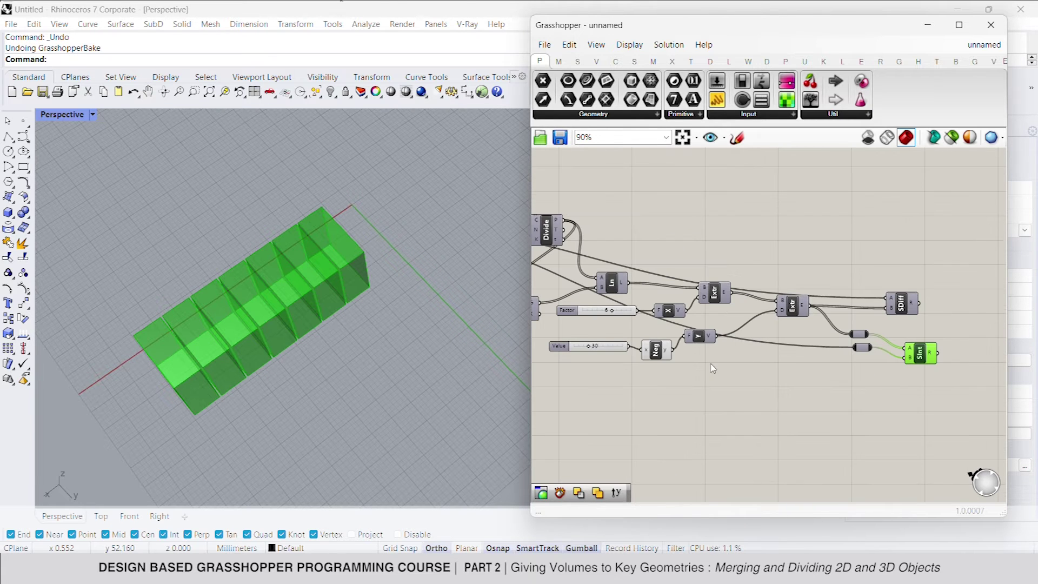
{"action": "scroll", "coordinate": [713, 368], "scroll_direction": "up", "scroll_amount": 5}
{"action": "left_click_drag", "start_coordinate": [717, 315], "coordinate": [712, 316]}
{"action": "scroll", "coordinate": [712, 316], "scroll_direction": "down", "scroll_amount": 3}
{"action": "right_click_drag", "start_coordinate": [739, 334], "coordinate": [692, 329]}
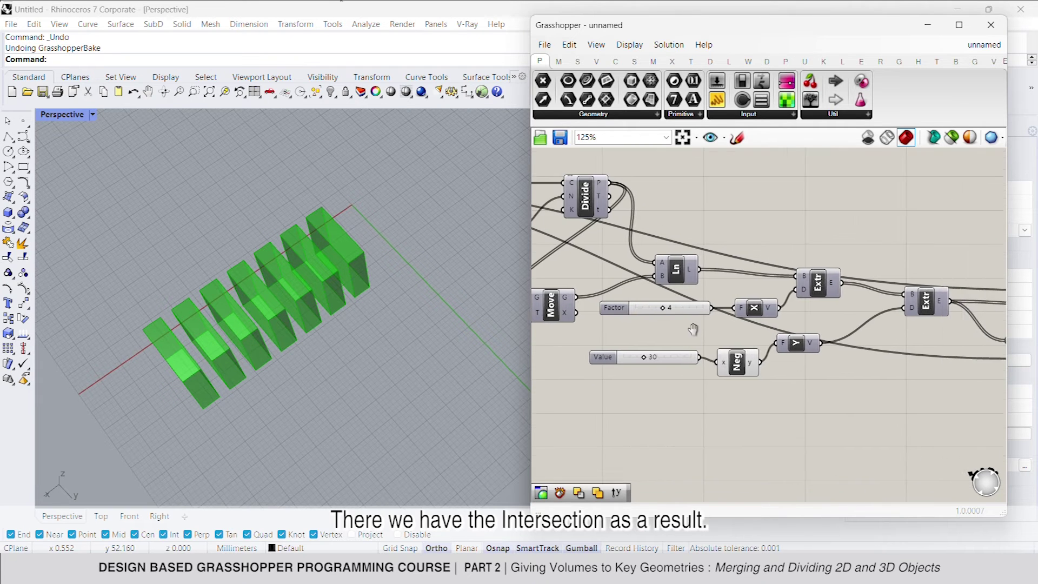
Turn off Solid Intersection's preview and turn Solid Difference's preview back on to compare the two results.
{"action": "left_click", "coordinate": [892, 431]}
{"action": "scroll", "coordinate": [892, 431], "scroll_direction": "down", "scroll_amount": 1}
{"action": "right_click_drag", "start_coordinate": [893, 431], "coordinate": [713, 389]}
{"action": "scroll", "coordinate": [874, 409], "scroll_direction": "down", "scroll_amount": 1}
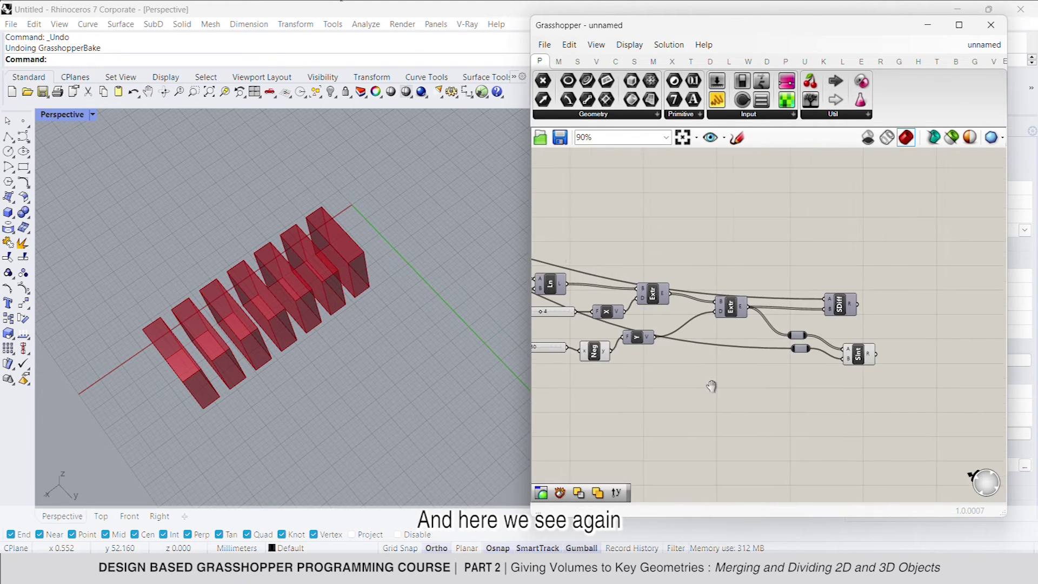
{"action": "scroll", "coordinate": [858, 331], "scroll_direction": "up", "scroll_amount": 3}
{"action": "right_click_drag", "start_coordinate": [857, 331], "coordinate": [743, 330]}
{"action": "right_click", "coordinate": [749, 358]}
{"action": "left_click", "coordinate": [784, 384]}
{"action": "right_click", "coordinate": [713, 292]}
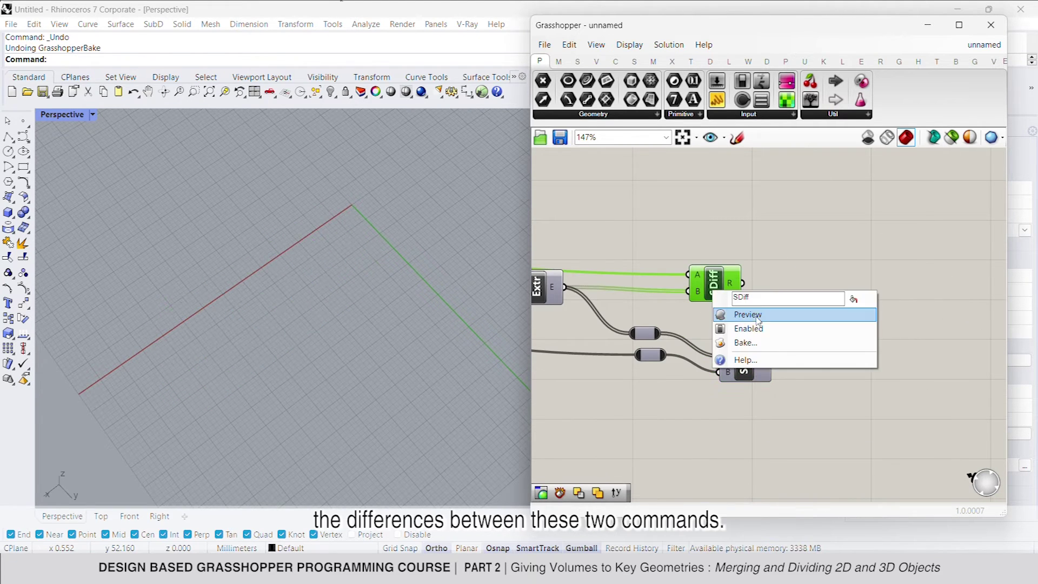
{"action": "left_click", "coordinate": [747, 313]}
Move the Solid Difference component to line up above Solid Intersection.
{"action": "right_click_drag", "start_coordinate": [787, 387], "coordinate": [838, 381]}
{"action": "left_click_drag", "start_coordinate": [780, 295], "coordinate": [805, 297]}
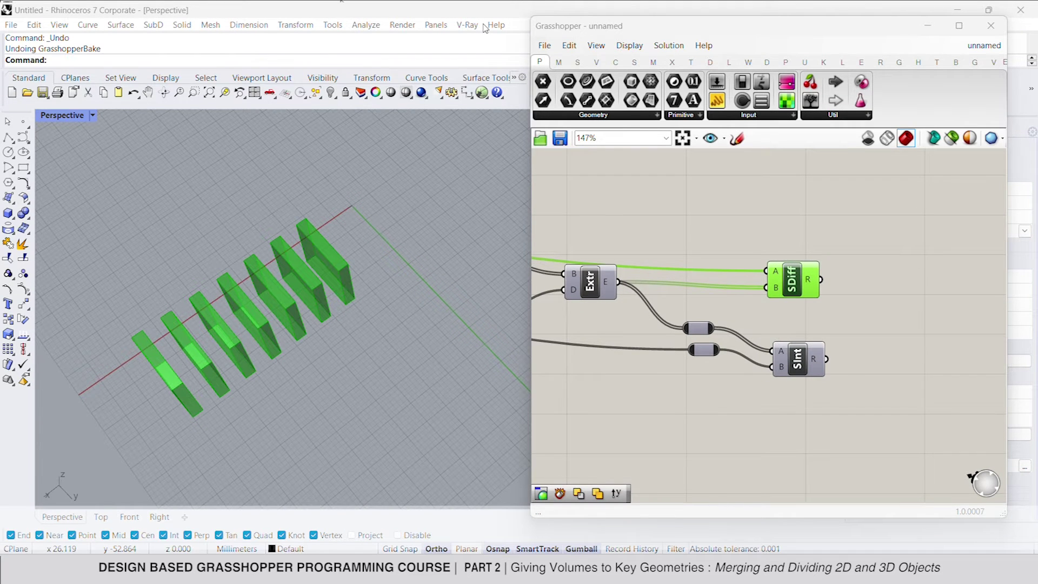
{"action": "scroll", "coordinate": [878, 326], "scroll_direction": "down", "scroll_amount": 10}
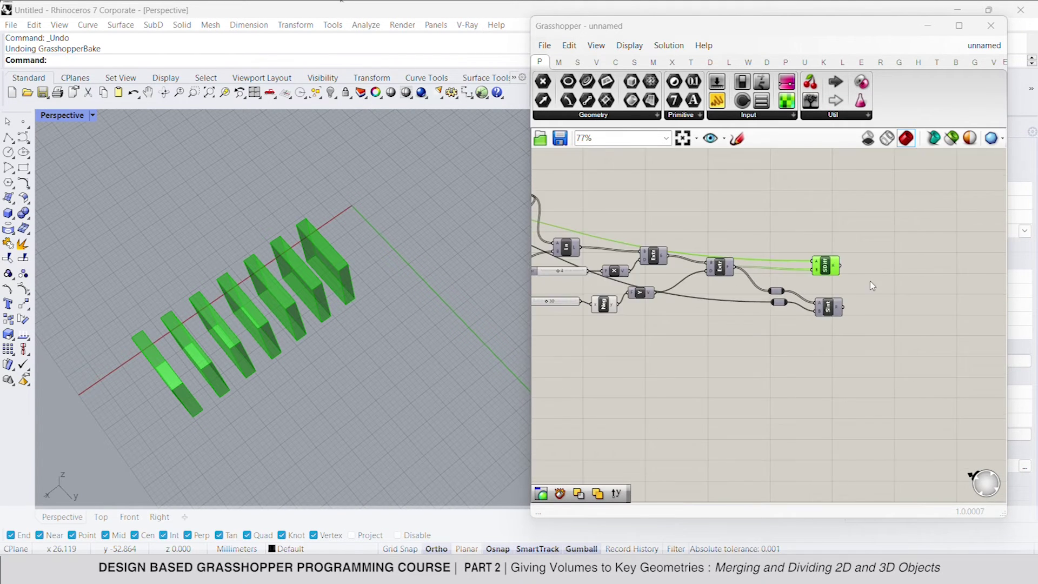
Turn off the preview of all components on the canvas to clear the viewport.
{"action": "left_click", "coordinate": [899, 325]}
{"action": "left_click_drag", "start_coordinate": [920, 333], "coordinate": [606, 169]}
{"action": "right_click", "coordinate": [807, 183]}
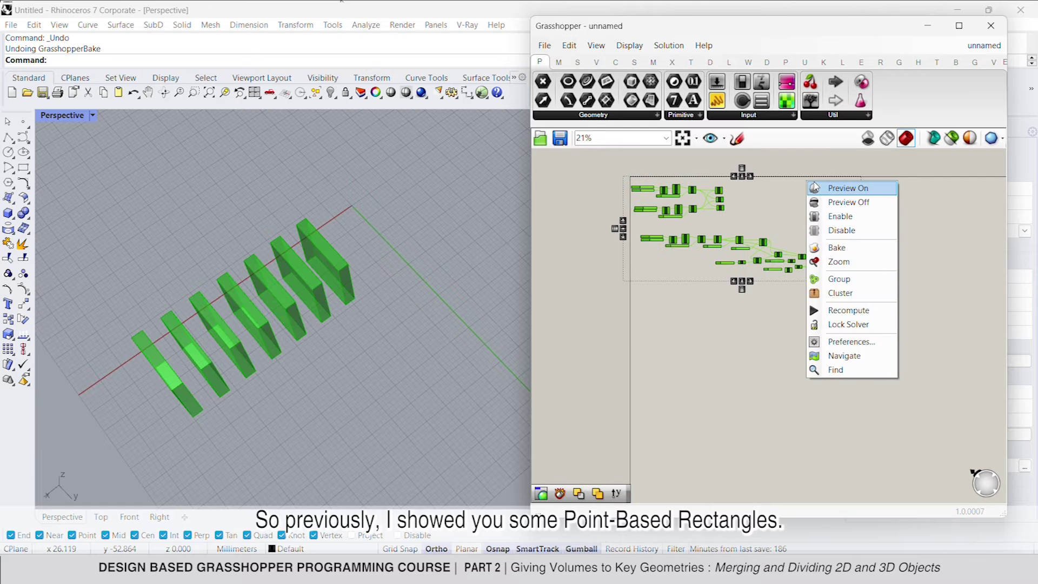
{"action": "left_click", "coordinate": [826, 203]}
{"action": "scroll", "coordinate": [683, 224], "scroll_direction": "up", "scroll_amount": 5}
{"action": "left_click", "coordinate": [683, 223]}
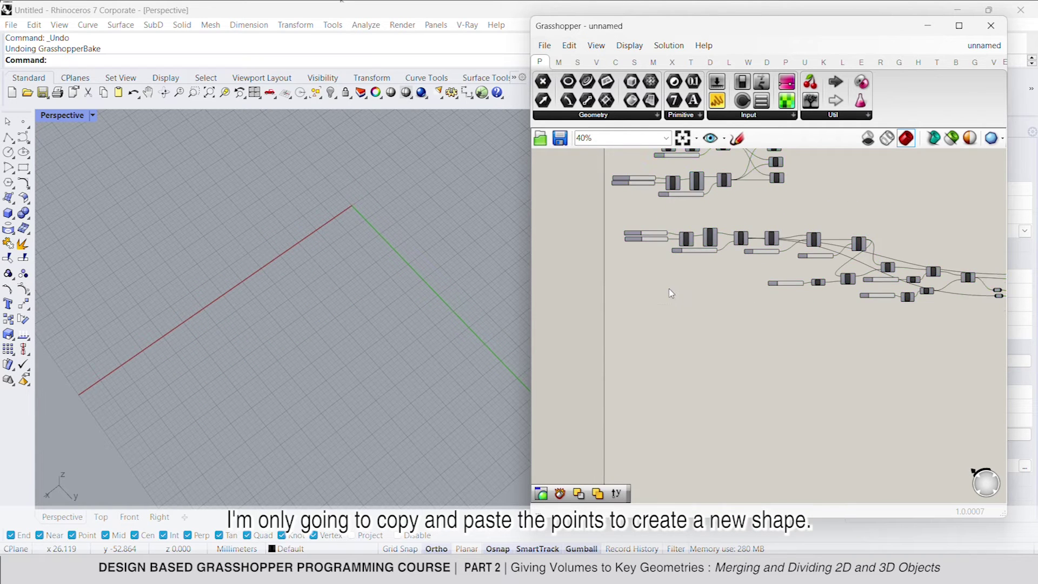
Copy the Vector components with their X and Y sliders from the first two boxes and place the duplicates below the existing definition.
{"action": "scroll", "coordinate": [703, 248], "scroll_direction": "up", "scroll_amount": 3}
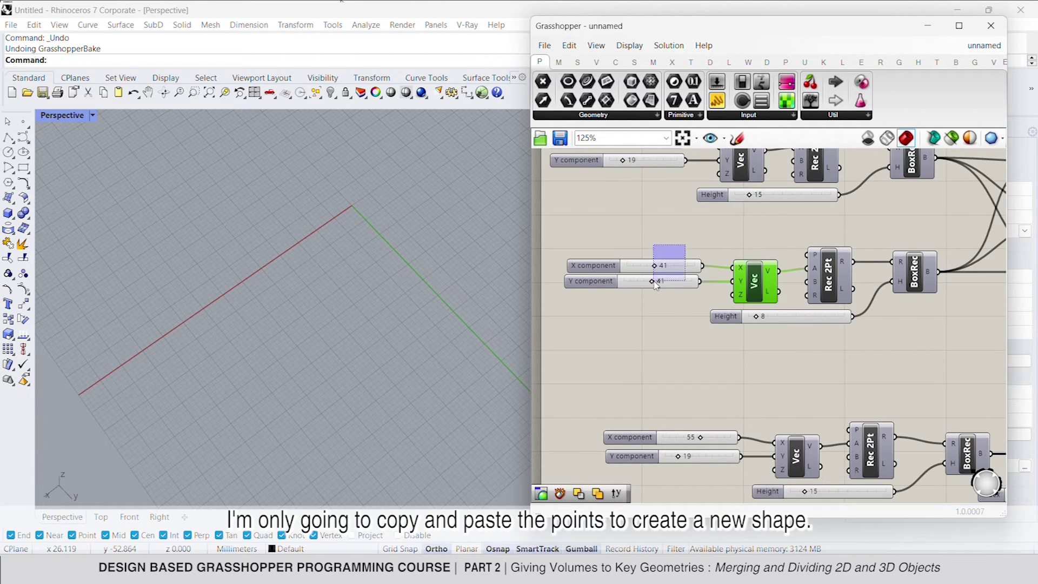
{"action": "left_click_drag", "start_coordinate": [654, 280], "coordinate": [647, 286], "text": "shift"}
{"action": "scroll", "coordinate": [642, 347], "scroll_direction": "down", "scroll_amount": 3}
{"action": "scroll", "coordinate": [698, 212], "scroll_direction": "up", "scroll_amount": 2}
{"action": "left_click_drag", "start_coordinate": [715, 204], "coordinate": [599, 260], "text": "shift"}
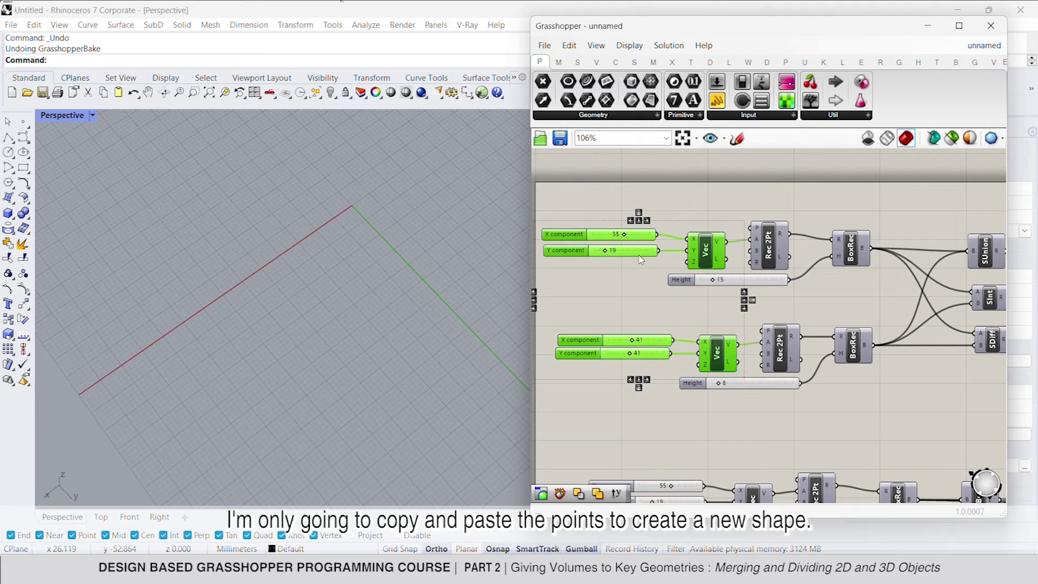
{"action": "key", "text": "ctrl+c"}
{"action": "key", "text": "ctrl+v"}
{"action": "left_click_drag", "start_coordinate": [716, 262], "coordinate": [659, 315]}
{"action": "scroll", "coordinate": [706, 223], "scroll_direction": "down", "scroll_amount": 8}
{"action": "scroll", "coordinate": [760, 317], "scroll_direction": "up", "scroll_amount": 4}
{"action": "scroll", "coordinate": [679, 319], "scroll_direction": "up", "scroll_amount": 3}
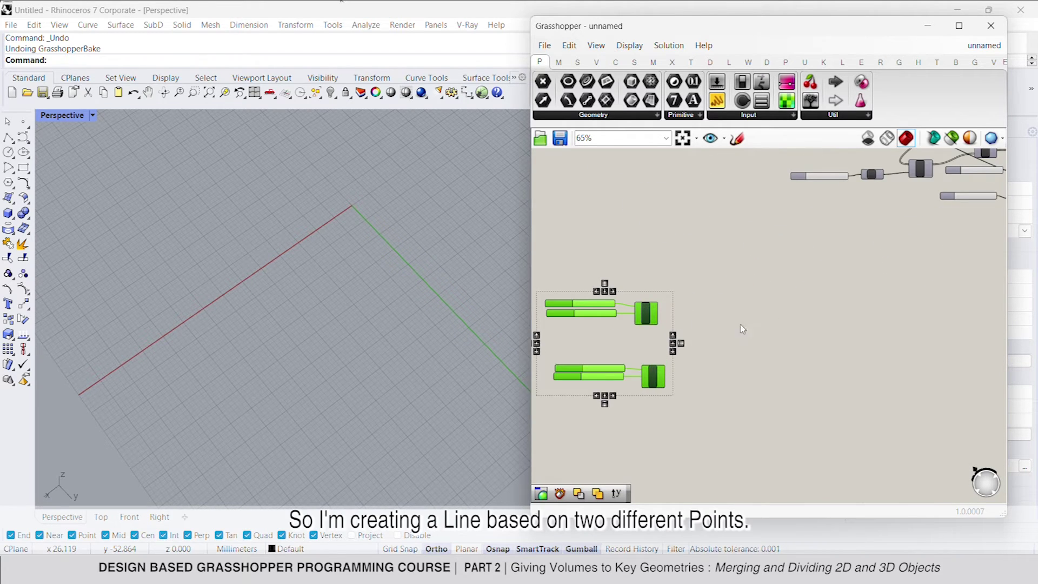
Add a Line component and connect the two copied vectors to its A and B inputs.
{"action": "right_click_drag", "start_coordinate": [741, 325], "coordinate": [776, 306]}
{"action": "double_click", "coordinate": [777, 310]}
{"action": "type", "text": "line"}
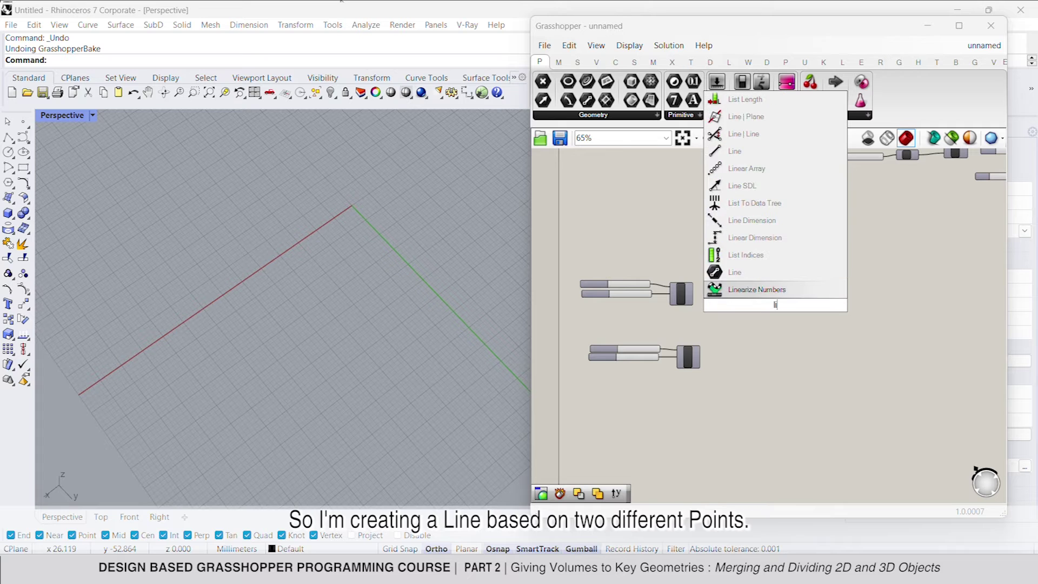
{"action": "left_click", "coordinate": [750, 290]}
{"action": "scroll", "coordinate": [749, 305], "scroll_direction": "up", "scroll_amount": 3}
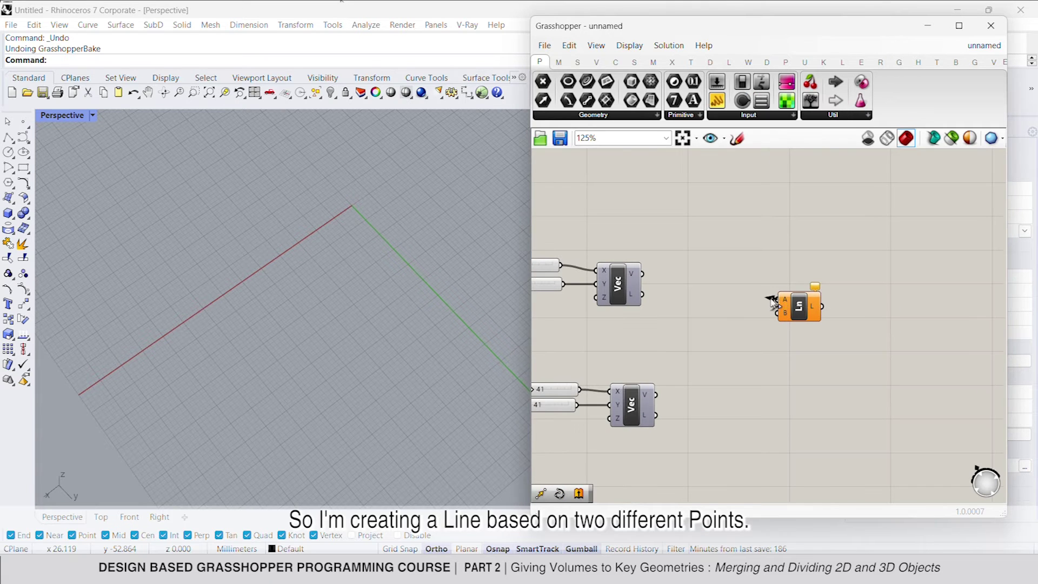
{"action": "left_click_drag", "start_coordinate": [778, 300], "coordinate": [651, 280]}
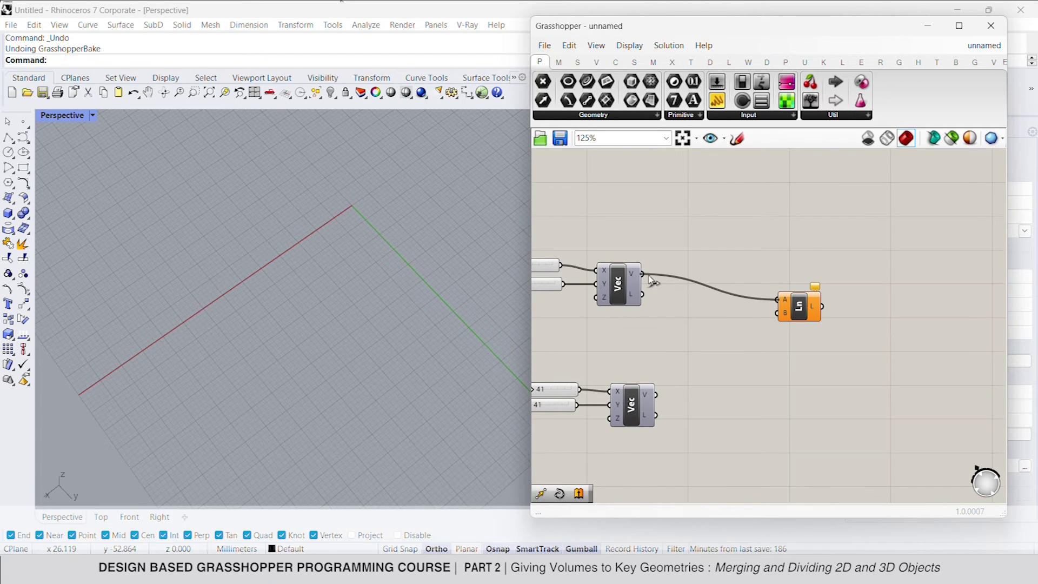
{"action": "left_click", "coordinate": [794, 313]}
Add an Extrude component and connect the Line output to its base input.
{"action": "scroll", "coordinate": [798, 308], "scroll_direction": "down", "scroll_amount": 3}
{"action": "double_click", "coordinate": [819, 306]}
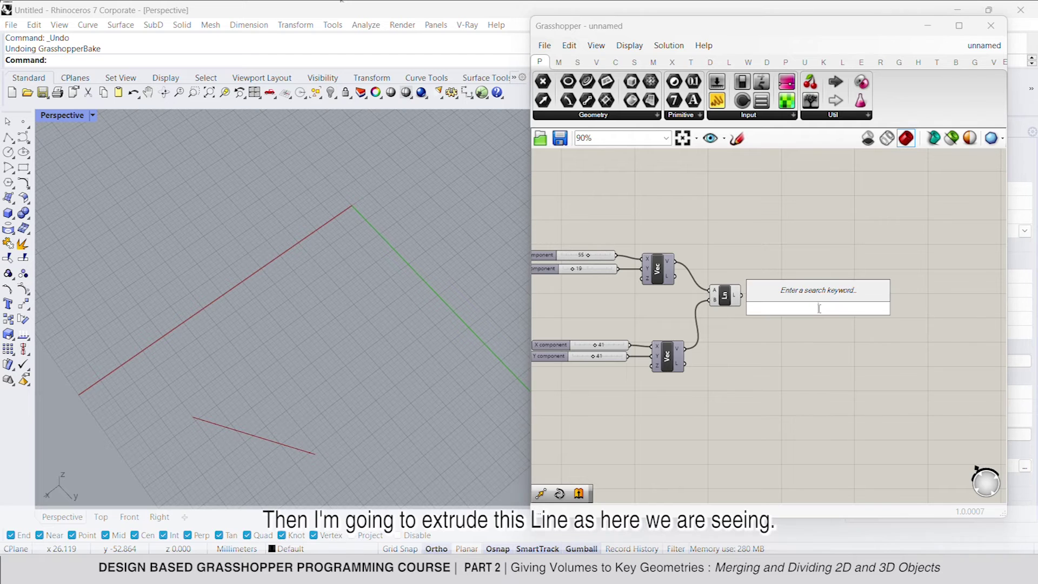
{"action": "type", "text": "extrud"}
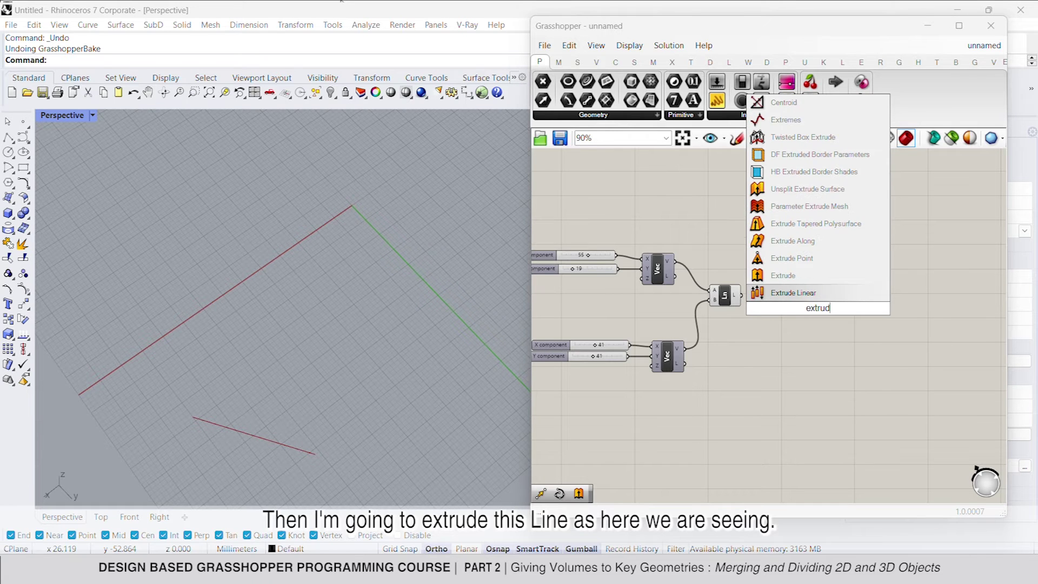
{"action": "left_click", "coordinate": [784, 275]}
{"action": "scroll", "coordinate": [806, 309], "scroll_direction": "up", "scroll_amount": 3}
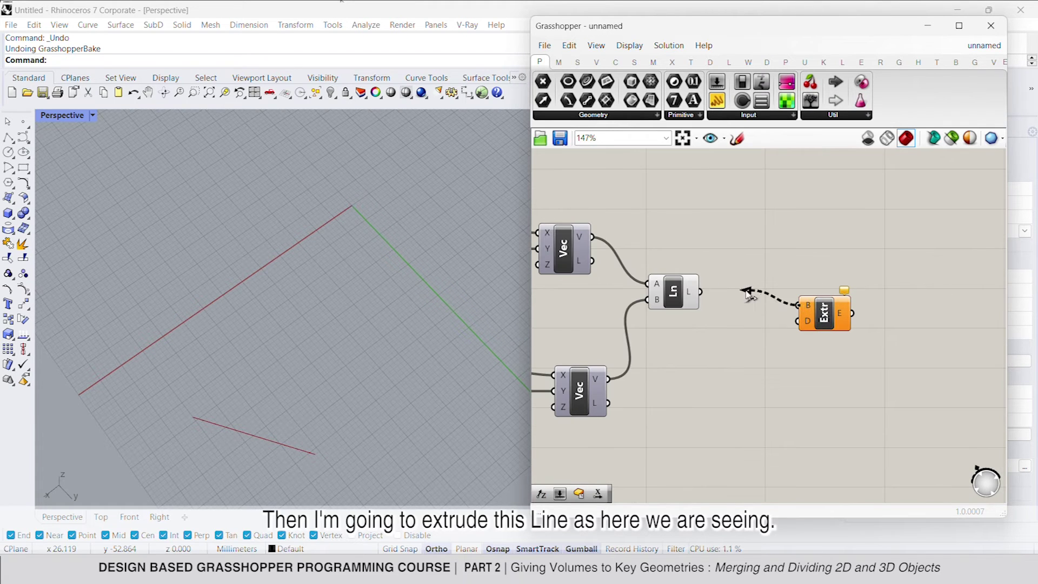
Extrude the line along a Unit Z vector with a factor slider of 25.
{"action": "double_click", "coordinate": [705, 333]}
{"action": "type", "text": "z"}
{"action": "key", "text": "Return"}
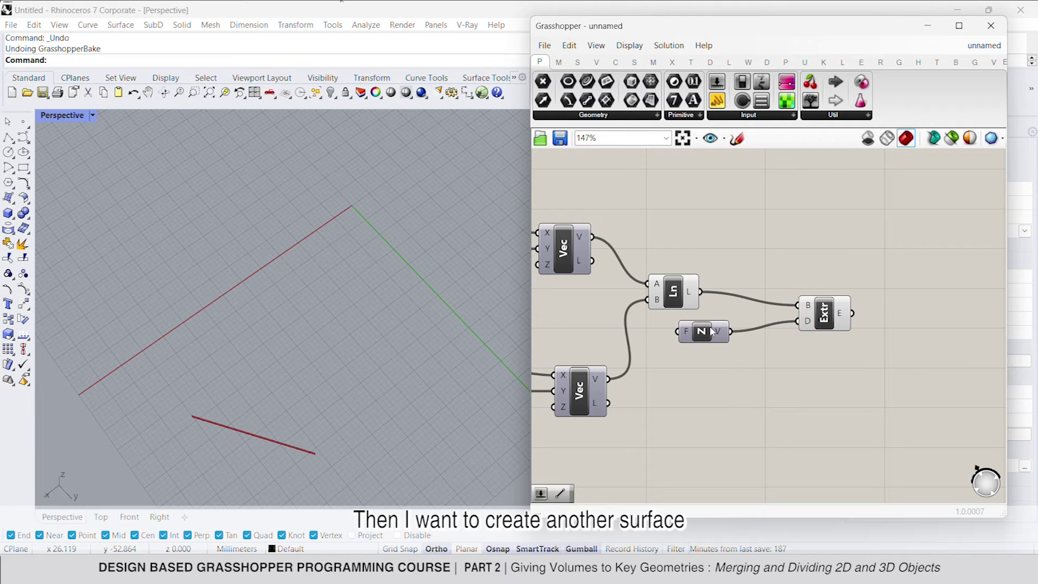
{"action": "double_click", "coordinate": [674, 375]}
{"action": "type", "text": "25"}
{"action": "key", "text": "Return"}
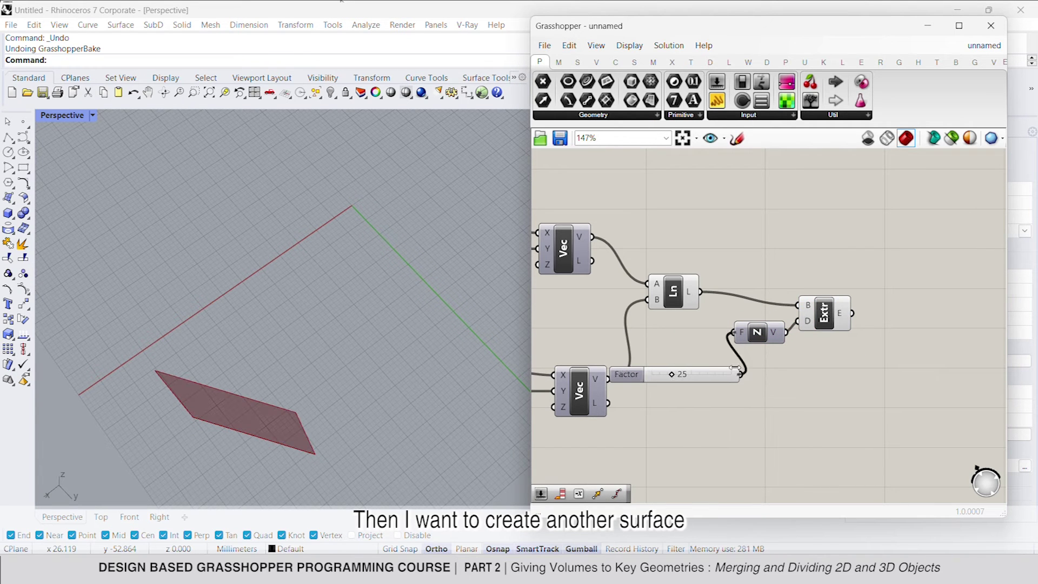
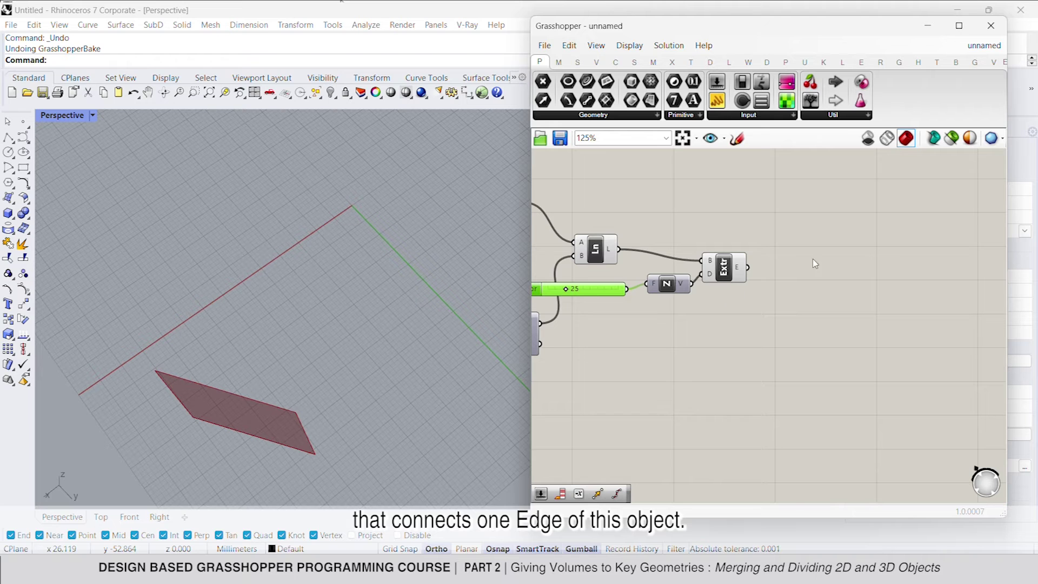
Add a Deconstruct Brep component and feed the extruded surface into it.
{"action": "double_click", "coordinate": [819, 276]}
{"action": "type", "text": "Deconstruct Brep"}
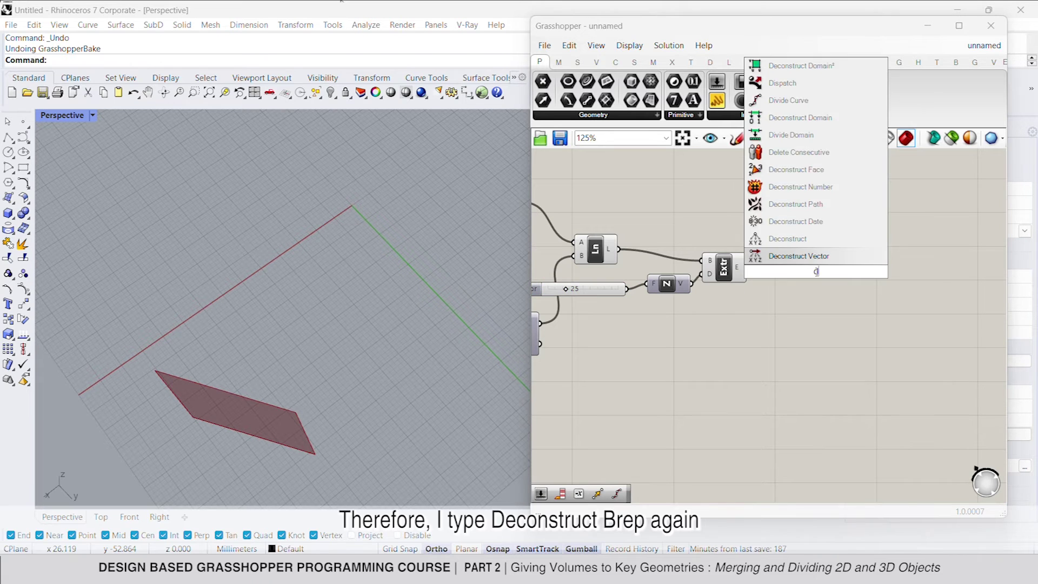
{"action": "key", "text": "Return"}
{"action": "left_click_drag", "start_coordinate": [793, 272], "coordinate": [855, 264]}
{"action": "scroll", "coordinate": [855, 263], "scroll_direction": "down", "scroll_amount": 2}
{"action": "scroll", "coordinate": [927, 257], "scroll_direction": "up", "scroll_amount": 1}
{"action": "right_click_drag", "start_coordinate": [930, 256], "coordinate": [839, 259]}
{"action": "left_click", "coordinate": [828, 253]}
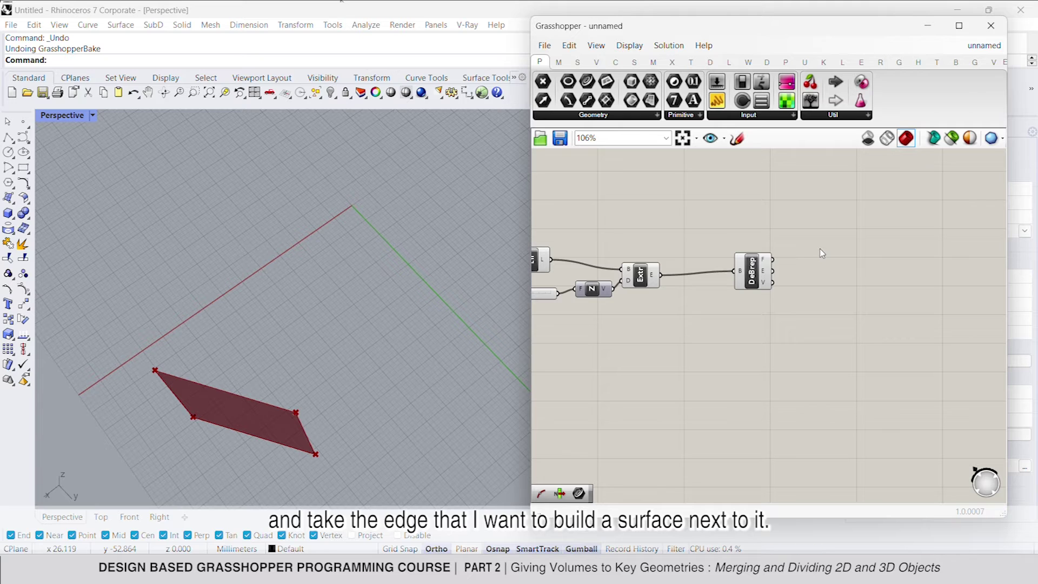
Add a List Item component and connect Deconstruct Brep's edges output to its list input.
{"action": "double_click", "coordinate": [824, 285]}
{"action": "type", "text": "list"}
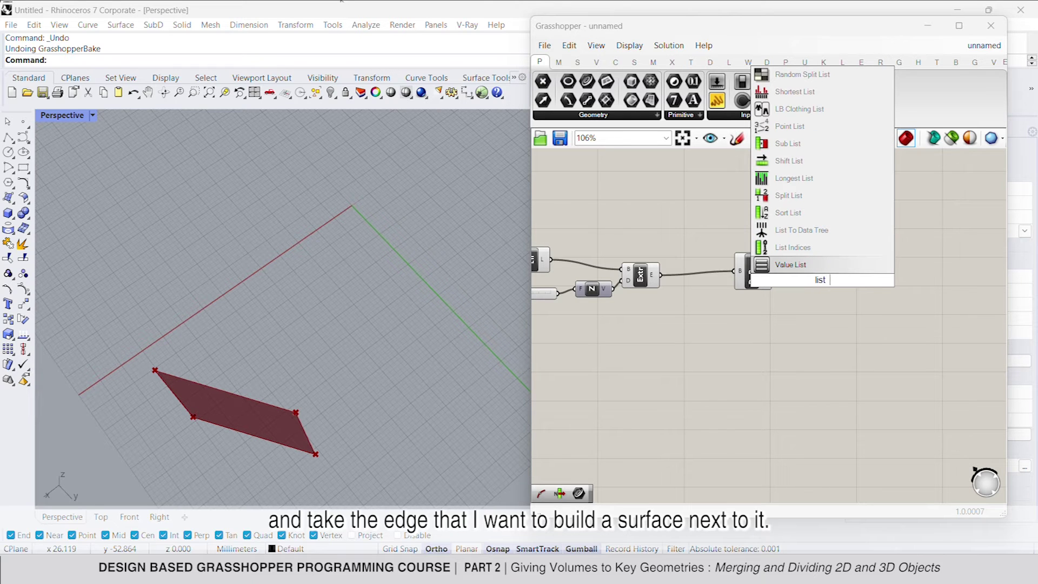
{"action": "type", "text": " ite"}
{"action": "key", "text": "Return"}
{"action": "scroll", "coordinate": [811, 277], "scroll_direction": "up", "scroll_amount": 2}
{"action": "left_click_drag", "start_coordinate": [801, 265], "coordinate": [572, 319]}
{"action": "left_click", "coordinate": [829, 281]}
Turn off the previews of the line's components and Deconstruct Brep, leaving the Extrude surface's preview on.
{"action": "scroll", "coordinate": [779, 295], "scroll_direction": "down", "scroll_amount": 3}
{"action": "left_click", "coordinate": [654, 284], "text": "ctrl"}
{"action": "right_click", "coordinate": [684, 234]}
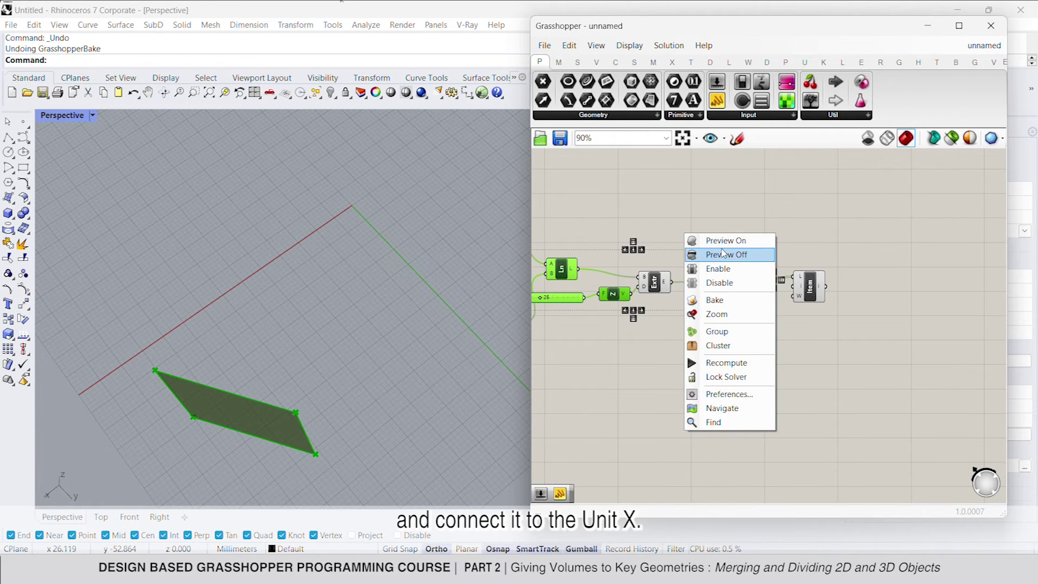
{"action": "left_click", "coordinate": [717, 254]}
{"action": "right_click_drag", "start_coordinate": [734, 298], "coordinate": [700, 252]}
{"action": "left_click", "coordinate": [777, 247]}
Add a second Extrude component and connect the List Item output to its base input.
{"action": "right_click_drag", "start_coordinate": [876, 245], "coordinate": [833, 250]}
{"action": "double_click", "coordinate": [833, 250]}
{"action": "scroll", "coordinate": [734, 292], "scroll_direction": "down", "scroll_amount": 1}
{"action": "right_click_drag", "start_coordinate": [734, 292], "coordinate": [799, 294]}
{"action": "double_click", "coordinate": [905, 263]}
{"action": "type", "text": "extrude"}
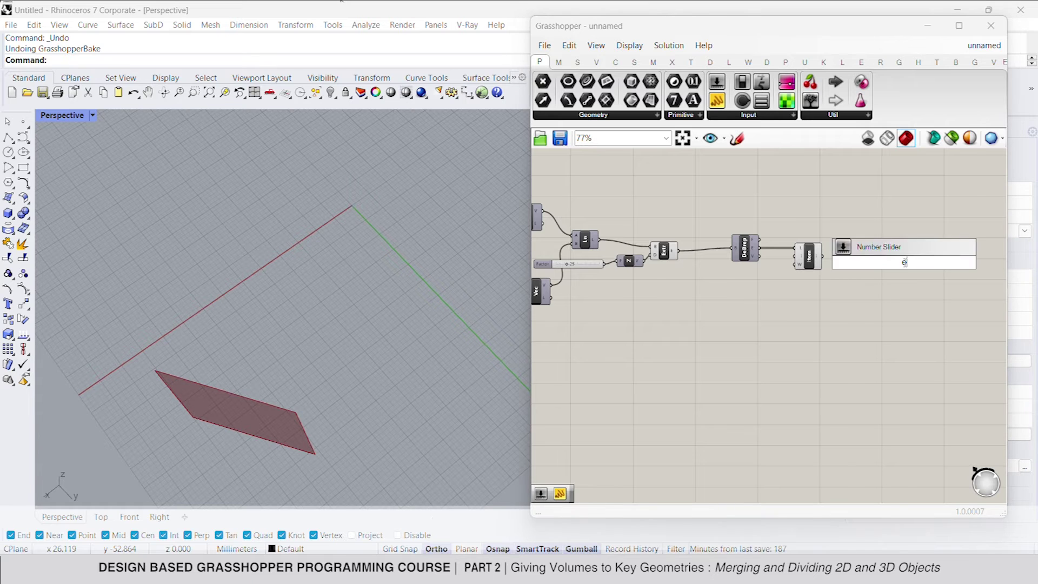
{"action": "left_click", "coordinate": [864, 229]}
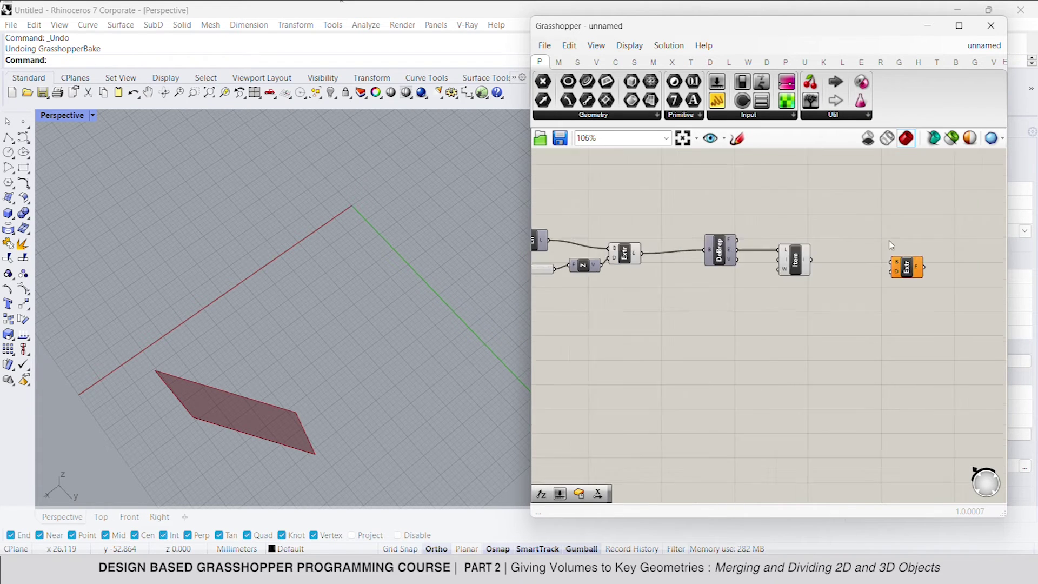
{"action": "scroll", "coordinate": [901, 269], "scroll_direction": "up", "scroll_amount": 2}
{"action": "left_click_drag", "start_coordinate": [891, 269], "coordinate": [815, 270]}
Extrude the picked edge along a Unit X vector with a factor slider of 5.
{"action": "double_click", "coordinate": [795, 309]}
{"action": "type", "text": "x"}
{"action": "left_click", "coordinate": [821, 263]}
{"action": "left_click_drag", "start_coordinate": [885, 276], "coordinate": [818, 310]}
{"action": "left_click_drag", "start_coordinate": [792, 314], "coordinate": [823, 311]}
{"action": "double_click", "coordinate": [706, 331]}
{"action": "type", "text": "5"}
{"action": "key", "text": "Return"}
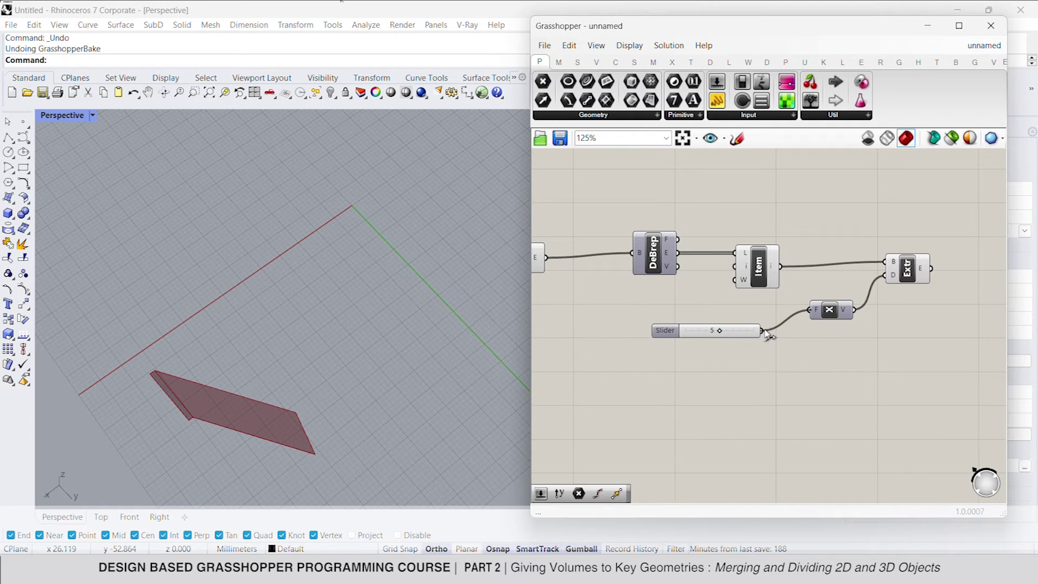
{"action": "left_click_drag", "start_coordinate": [765, 330], "coordinate": [763, 331]}
Turn off the preview of the List Item component that picks the edge.
{"action": "scroll", "coordinate": [752, 275], "scroll_direction": "down", "scroll_amount": 3}
{"action": "scroll", "coordinate": [811, 300], "scroll_direction": "up", "scroll_amount": 1}
{"action": "left_click_drag", "start_coordinate": [772, 206], "coordinate": [663, 265]}
{"action": "middle_click", "coordinate": [822, 212]}
{"action": "left_click", "coordinate": [830, 220]}
{"action": "left_click", "coordinate": [564, 255]}
{"action": "scroll", "coordinate": [703, 276], "scroll_direction": "down", "scroll_amount": 3}
{"action": "left_click", "coordinate": [887, 289]}
Add a Brep Join component and connect both Extrude outputs to its single B input.
{"action": "double_click", "coordinate": [902, 257]}
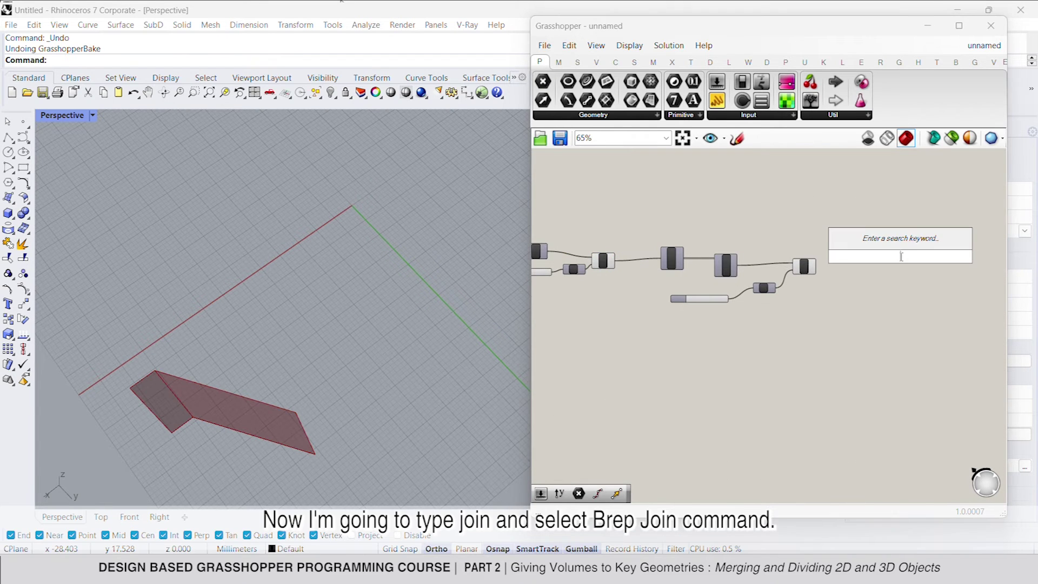
{"action": "type", "text": "join"}
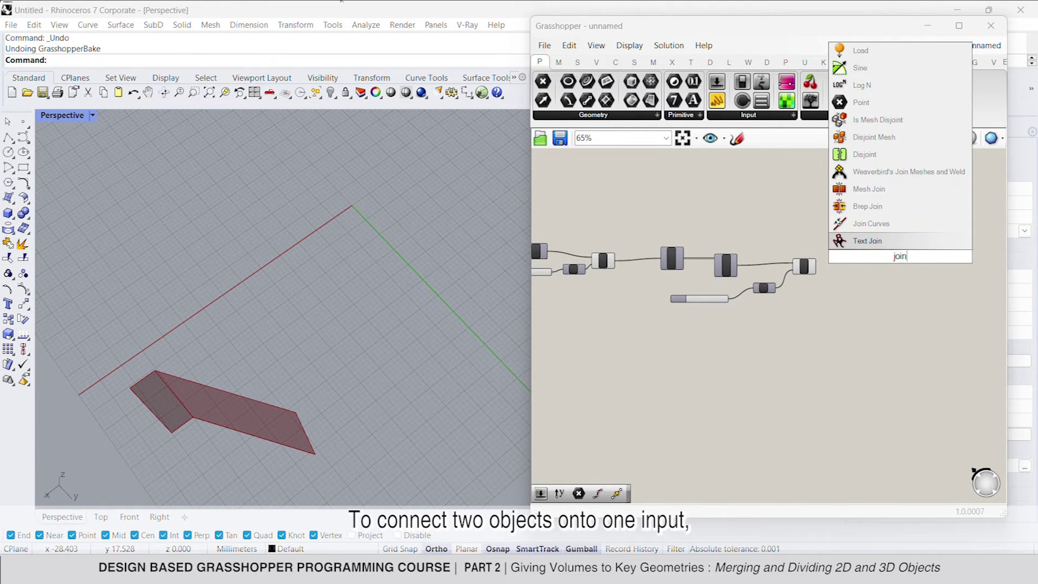
{"action": "key", "text": "Up"}
{"action": "key", "text": "Up"}
{"action": "key", "text": "Return"}
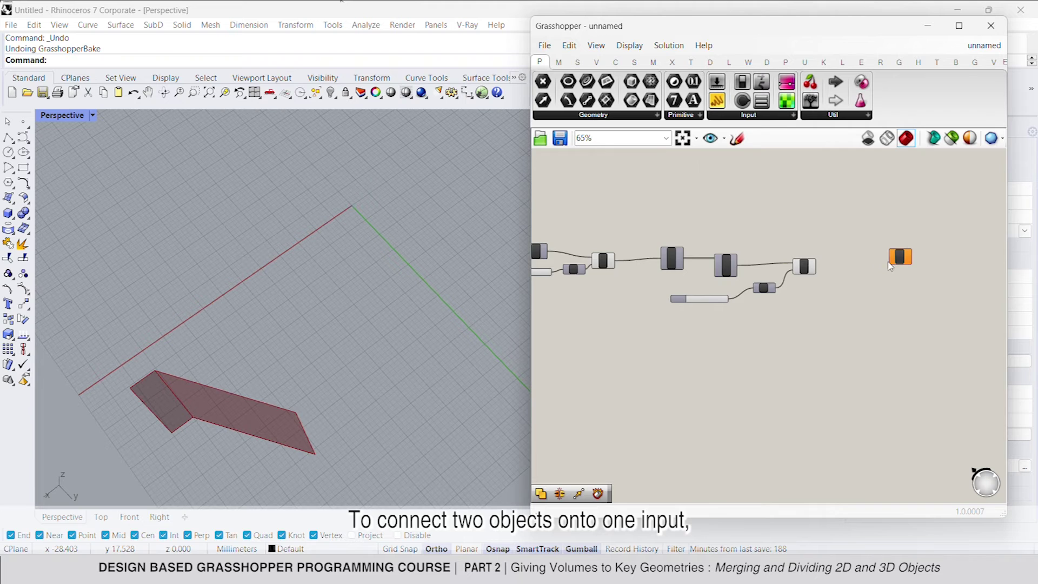
{"action": "scroll", "coordinate": [897, 257], "scroll_direction": "up", "scroll_amount": 3}
{"action": "scroll", "coordinate": [901, 300], "scroll_direction": "down", "scroll_amount": 2}
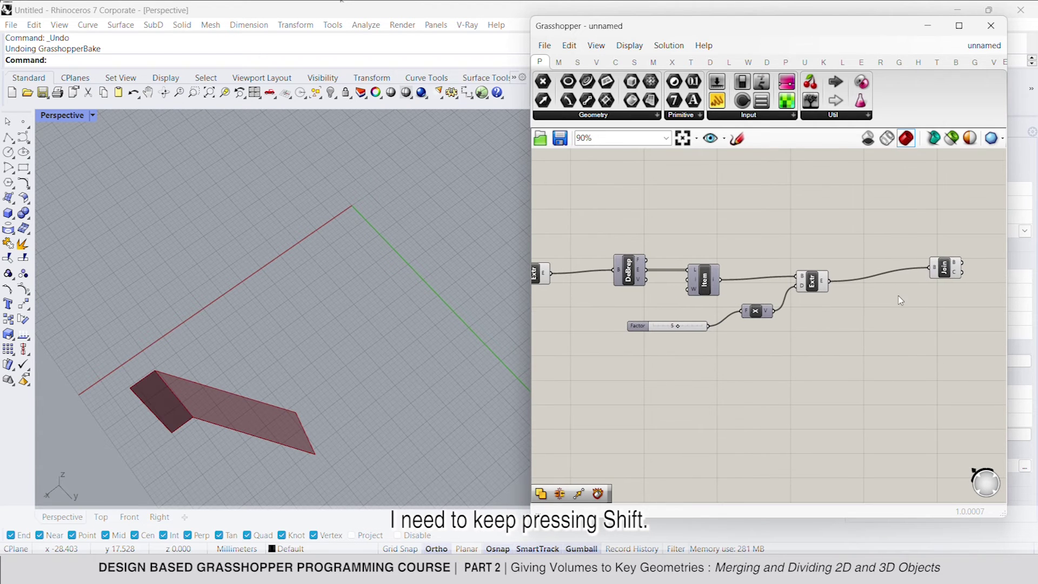
{"action": "left_click_drag", "start_coordinate": [575, 273], "coordinate": [552, 274], "text": "shift"}
{"action": "right_click_drag", "start_coordinate": [840, 291], "coordinate": [741, 262]}
{"action": "scroll", "coordinate": [741, 262], "scroll_direction": "up", "scroll_amount": 2}
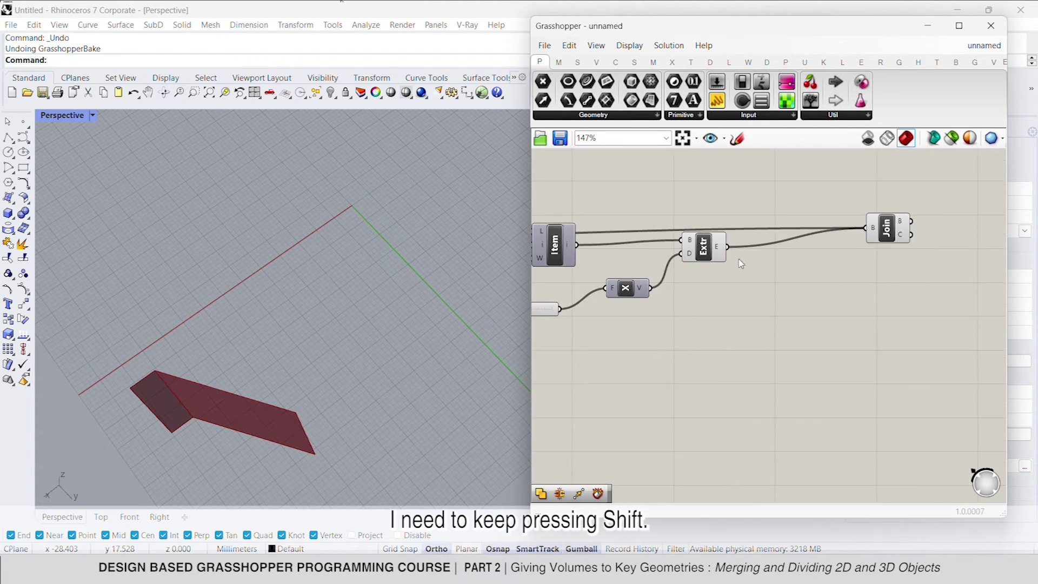
Turn off the previews of the two Extrude components and those between them, leaving only Brep Join's preview on.
{"action": "scroll", "coordinate": [872, 270], "scroll_direction": "down", "scroll_amount": 4}
{"action": "left_click_drag", "start_coordinate": [862, 354], "coordinate": [599, 213]}
{"action": "right_click", "coordinate": [688, 205]}
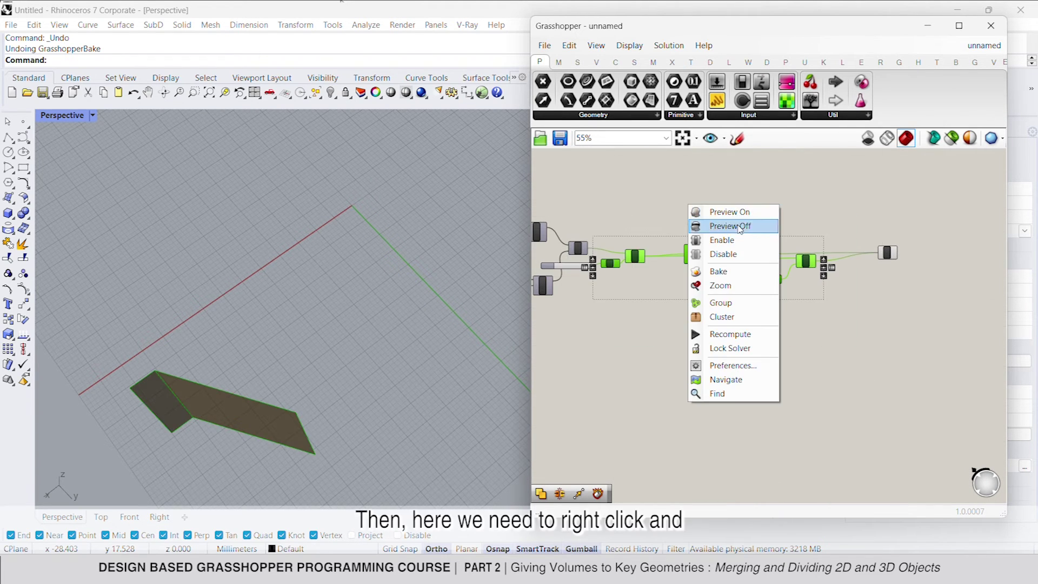
{"action": "left_click", "coordinate": [729, 225]}
Flatten Brep Join's B input and inspect its joined breps output.
{"action": "right_click_drag", "start_coordinate": [887, 257], "coordinate": [774, 222]}
{"action": "scroll", "coordinate": [773, 223], "scroll_direction": "up", "scroll_amount": 3}
{"action": "left_click", "coordinate": [773, 227]}
{"action": "scroll", "coordinate": [772, 221], "scroll_direction": "up", "scroll_amount": 3}
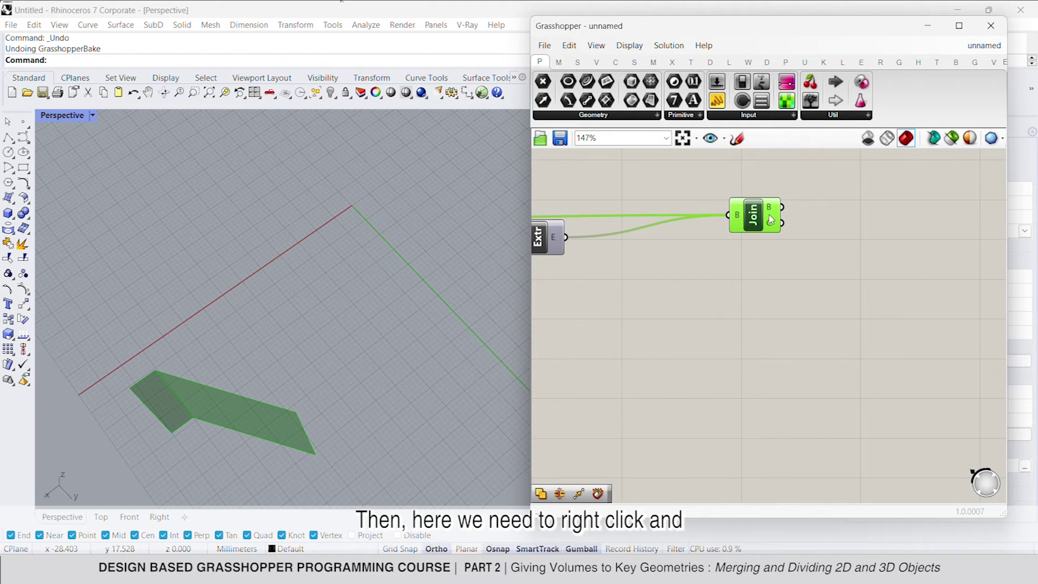
{"action": "right_click", "coordinate": [737, 216]}
{"action": "left_click", "coordinate": [771, 312]}
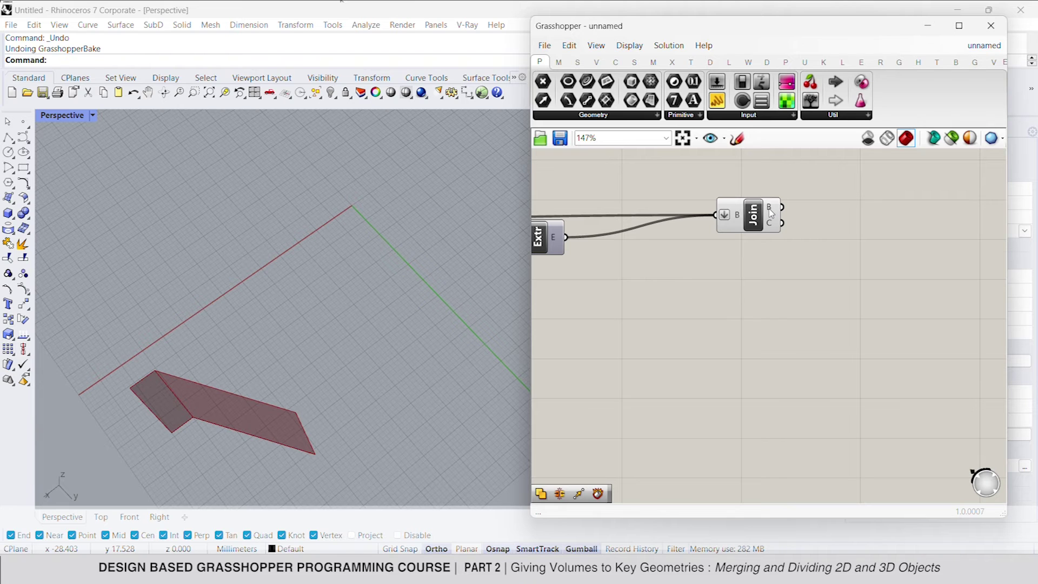
{"action": "left_click", "coordinate": [771, 214]}
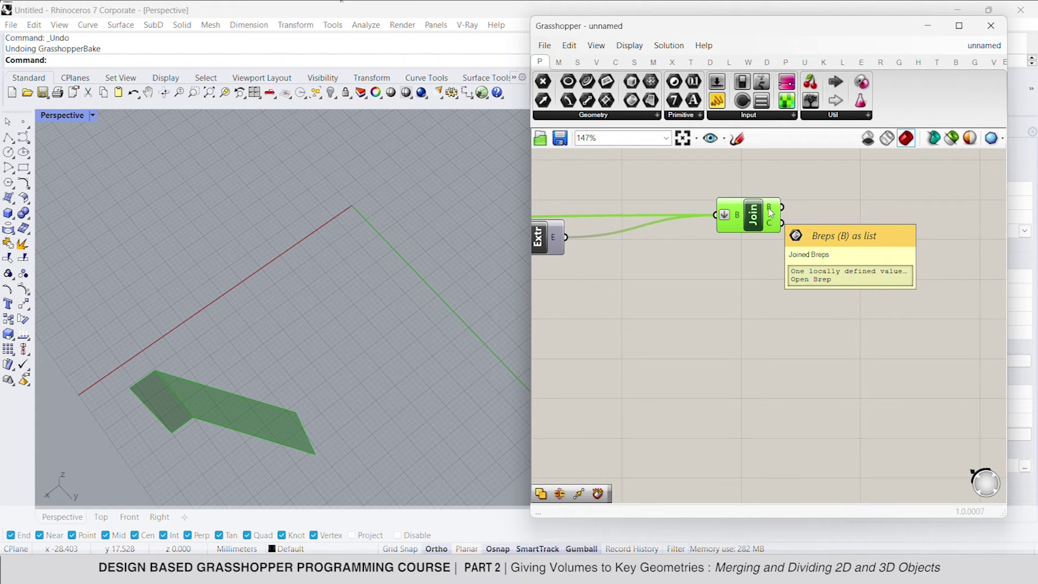
{"action": "left_click", "coordinate": [713, 262]}
Add a Geometry parameter and connect Brep Join's joined breps output to it.
{"action": "double_click", "coordinate": [851, 205]}
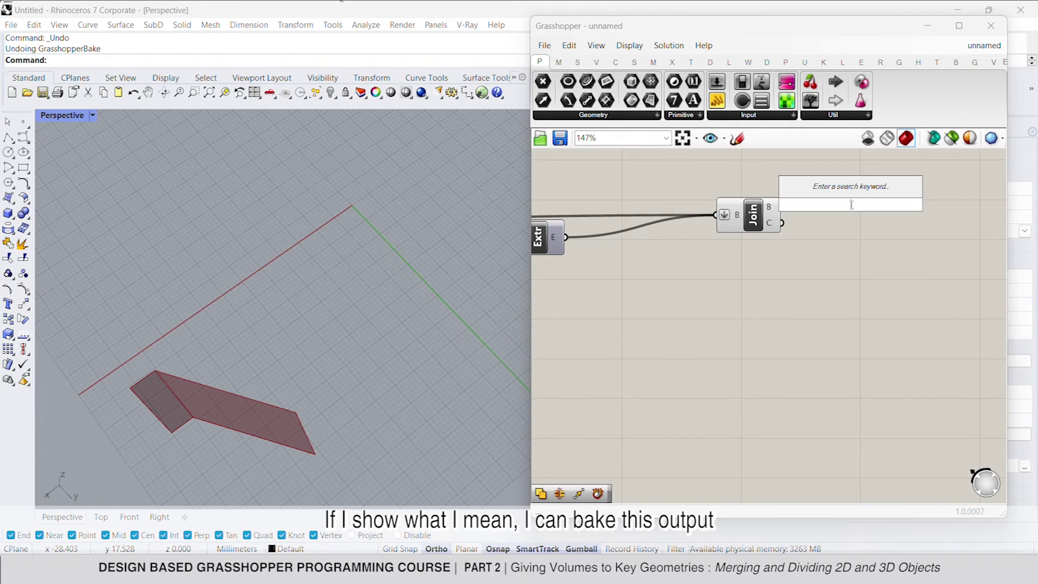
{"action": "type", "text": "geo"}
{"action": "key", "text": "Return"}
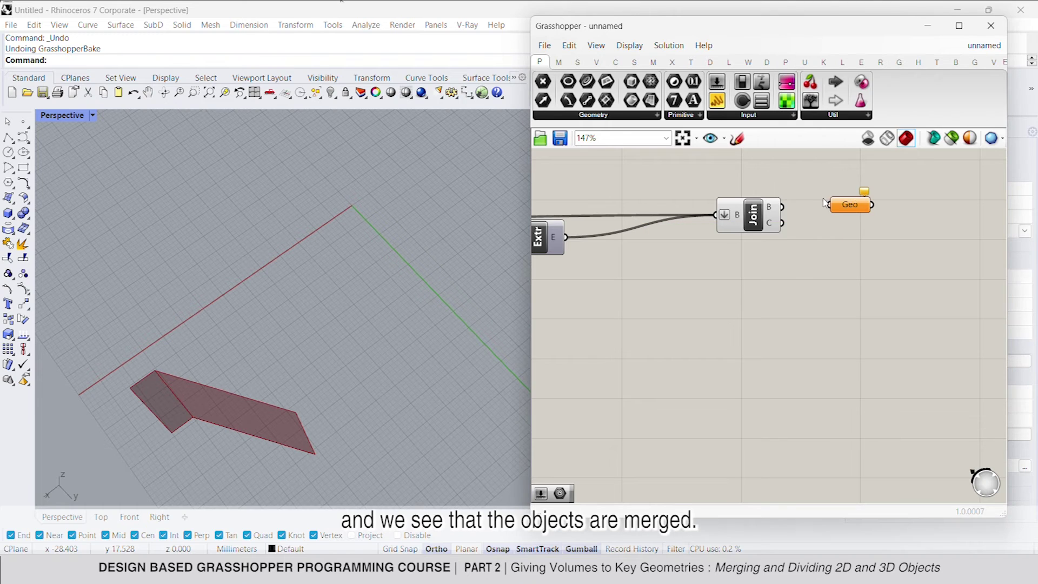
{"action": "left_click_drag", "start_coordinate": [830, 204], "coordinate": [782, 207]}
Bake the Geometry parameter to the Default layer to check the joined surfaces, and undo the bake.
{"action": "left_click", "coordinate": [850, 205]}
{"action": "right_click", "coordinate": [850, 205]}
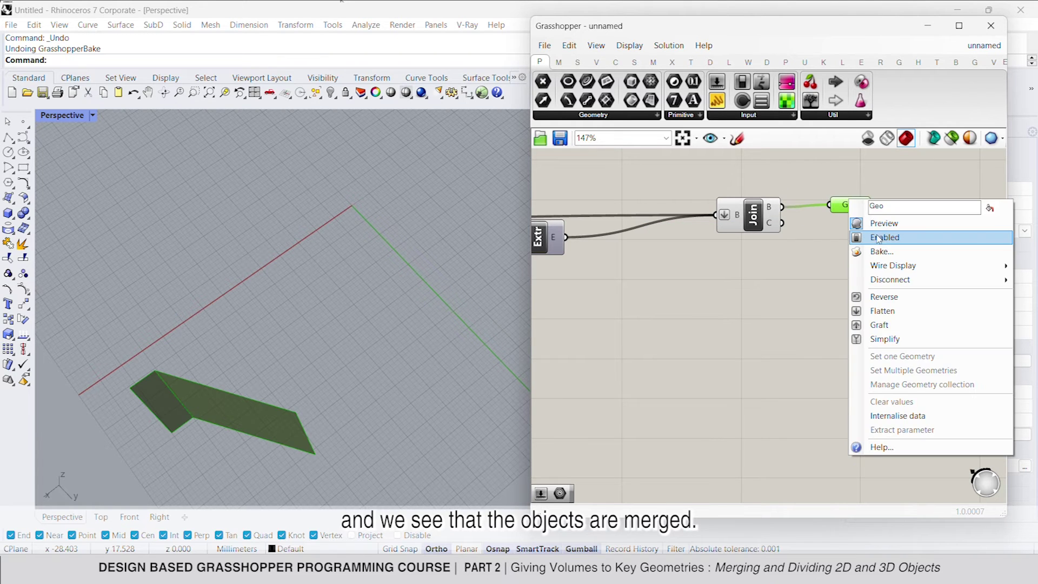
{"action": "left_click", "coordinate": [879, 251]}
{"action": "left_click", "coordinate": [892, 374]}
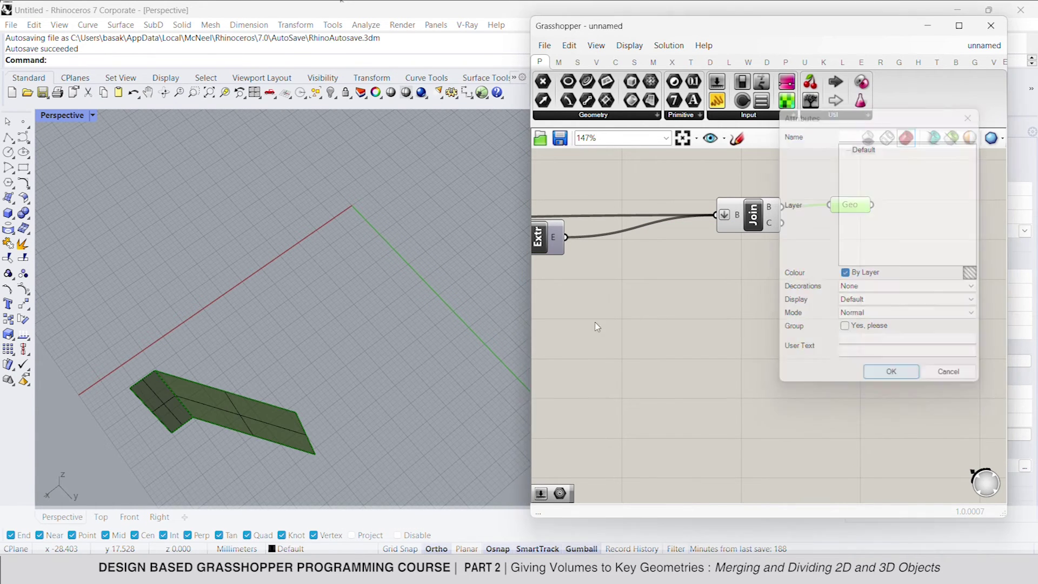
{"action": "left_click", "coordinate": [396, 393]}
{"action": "key", "text": "ctrl+z"}
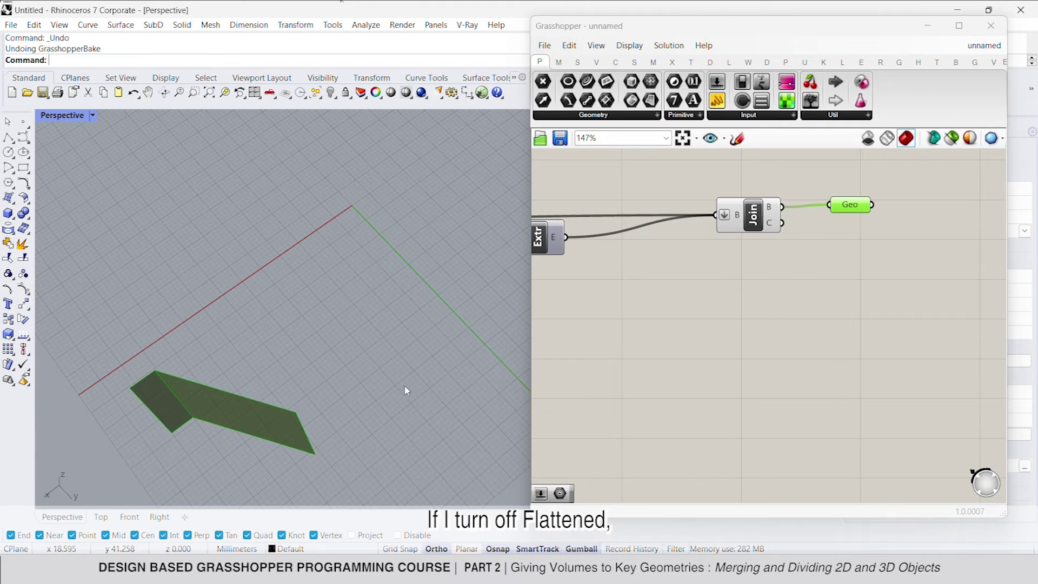
Turn off Flatten on Brep Join's B input and bake the Geometry parameter to the Default layer to check the surfaces separately.
{"action": "right_click", "coordinate": [740, 216]}
{"action": "left_click", "coordinate": [772, 308]}
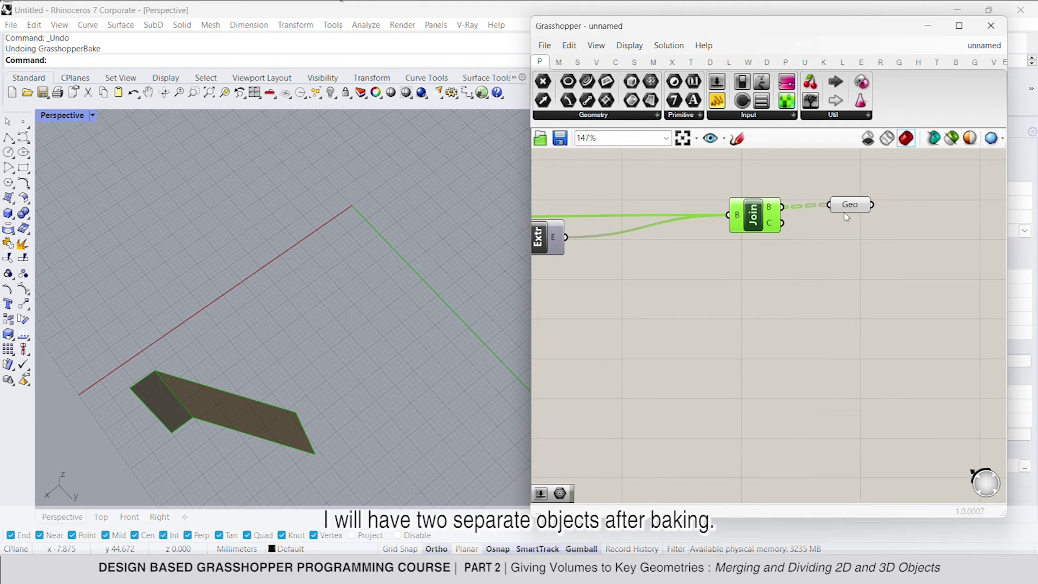
{"action": "right_click", "coordinate": [851, 204]}
{"action": "left_click", "coordinate": [865, 260]}
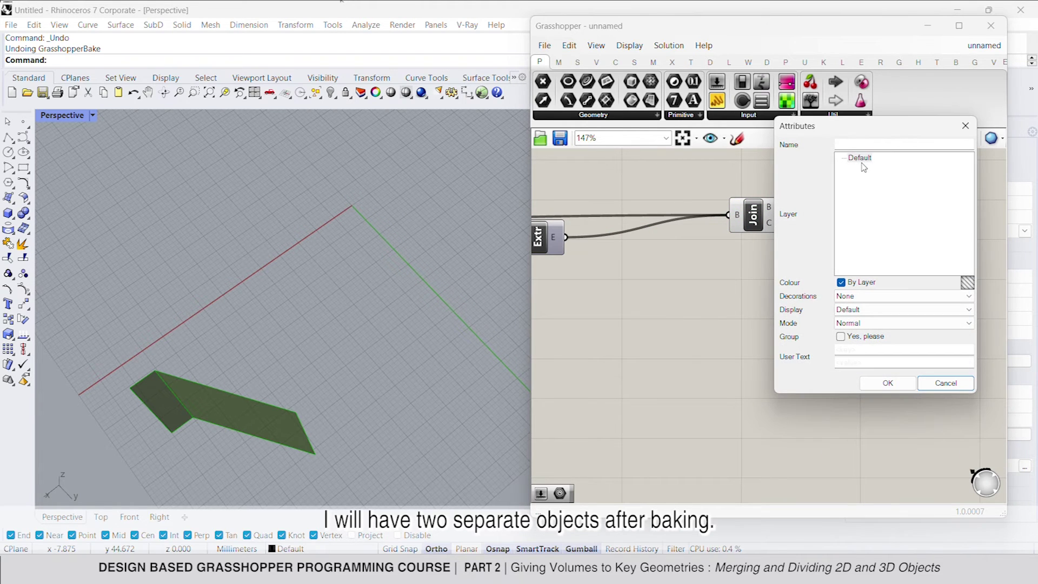
{"action": "left_click", "coordinate": [889, 383]}
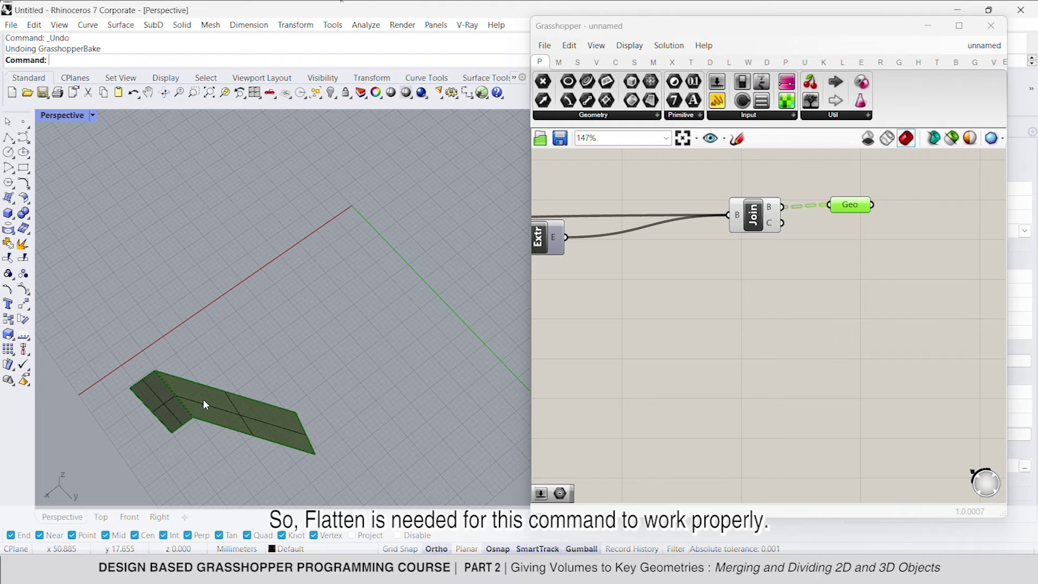
{"action": "left_click", "coordinate": [184, 405]}
{"action": "left_click", "coordinate": [208, 405]}
{"action": "left_click", "coordinate": [227, 340]}
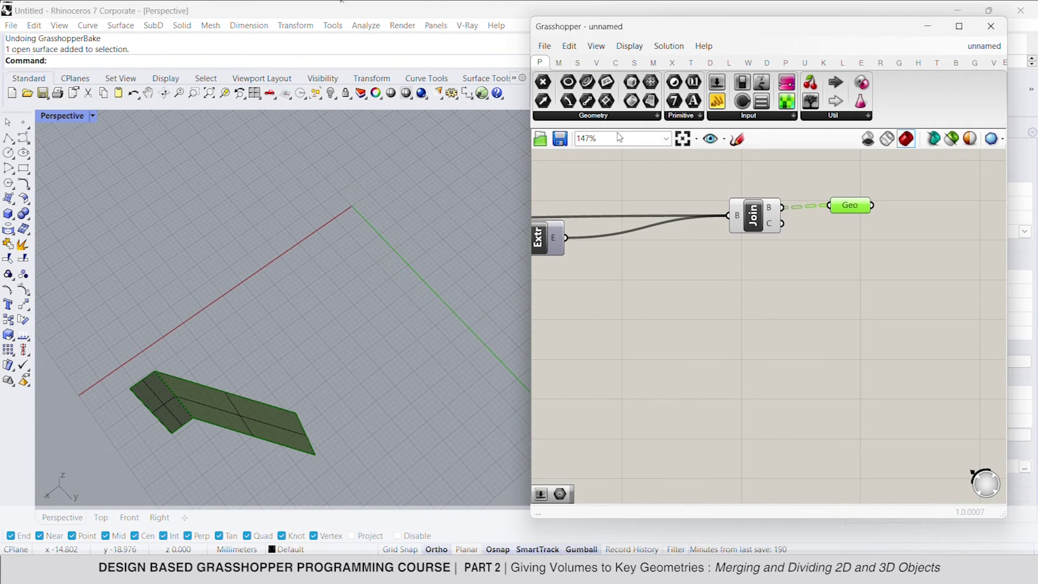
Turn off the preview of the whole line extrusion and Brep Join script.
{"action": "scroll", "coordinate": [719, 294], "scroll_direction": "down", "scroll_amount": 8}
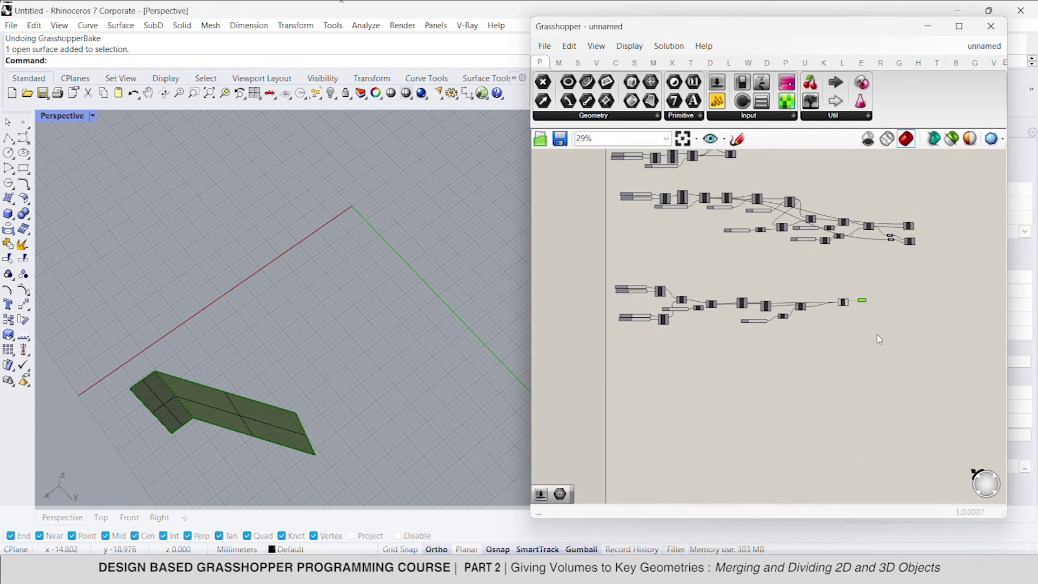
{"action": "left_click_drag", "start_coordinate": [880, 339], "coordinate": [654, 274]}
{"action": "right_click", "coordinate": [657, 263]}
{"action": "left_click", "coordinate": [684, 282]}
Duplicate the base script of two vectors, Line, Unit Z and first Extrude with their sliders, placing the copy below the original.
{"action": "scroll", "coordinate": [654, 303], "scroll_direction": "up", "scroll_amount": 3}
{"action": "scroll", "coordinate": [653, 303], "scroll_direction": "up", "scroll_amount": 3}
{"action": "left_click_drag", "start_coordinate": [854, 421], "coordinate": [586, 242]}
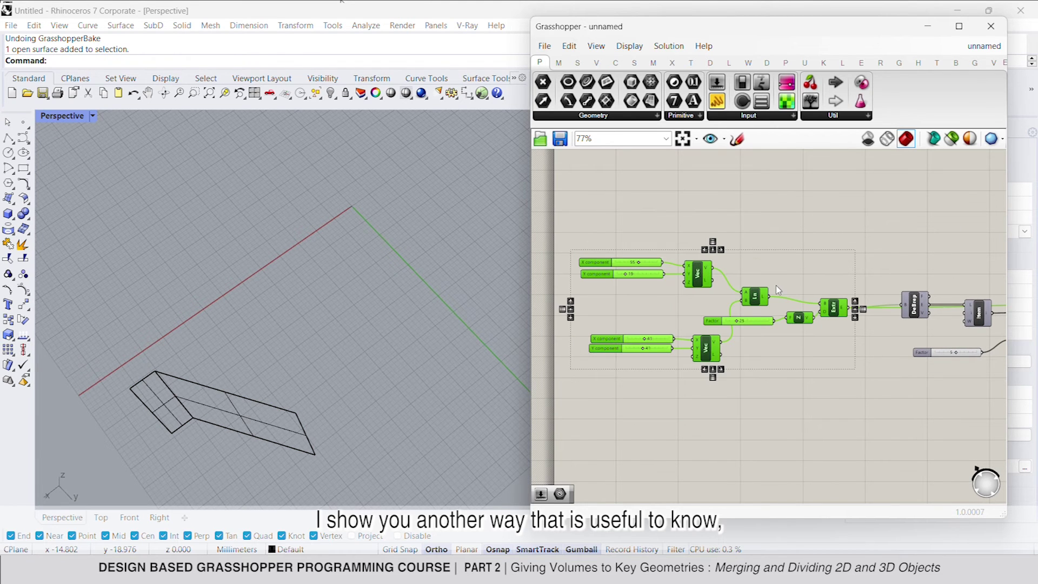
{"action": "key", "text": "ctrl+c"}
{"action": "key", "text": "ctrl+v"}
{"action": "scroll", "coordinate": [717, 241], "scroll_direction": "down", "scroll_amount": 7}
{"action": "left_click_drag", "start_coordinate": [720, 240], "coordinate": [727, 306]}
{"action": "scroll", "coordinate": [727, 306], "scroll_direction": "up", "scroll_amount": 4}
{"action": "left_click", "coordinate": [838, 379]}
{"action": "scroll", "coordinate": [815, 338], "scroll_direction": "up", "scroll_amount": 5}
{"action": "scroll", "coordinate": [768, 337], "scroll_direction": "down", "scroll_amount": 6}
{"action": "right_click_drag", "start_coordinate": [774, 366], "coordinate": [769, 373]}
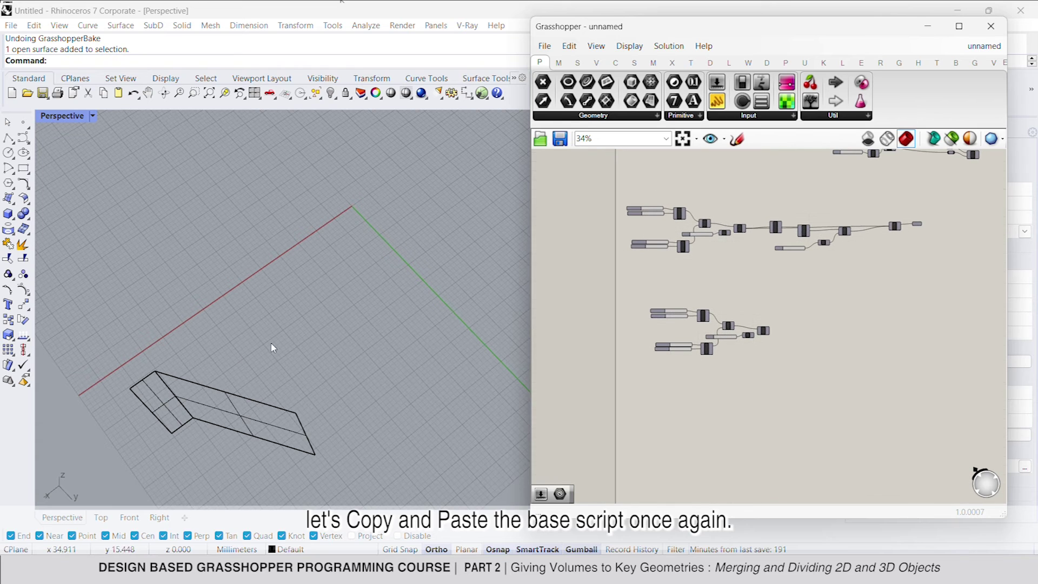
Delete the baked surfaces from the Rhino viewport and turn on the preview of the copied Extrude component.
{"action": "left_click_drag", "start_coordinate": [274, 348], "coordinate": [119, 400]}
{"action": "key", "text": "Delete"}
{"action": "scroll", "coordinate": [741, 347], "scroll_direction": "up", "scroll_amount": 5}
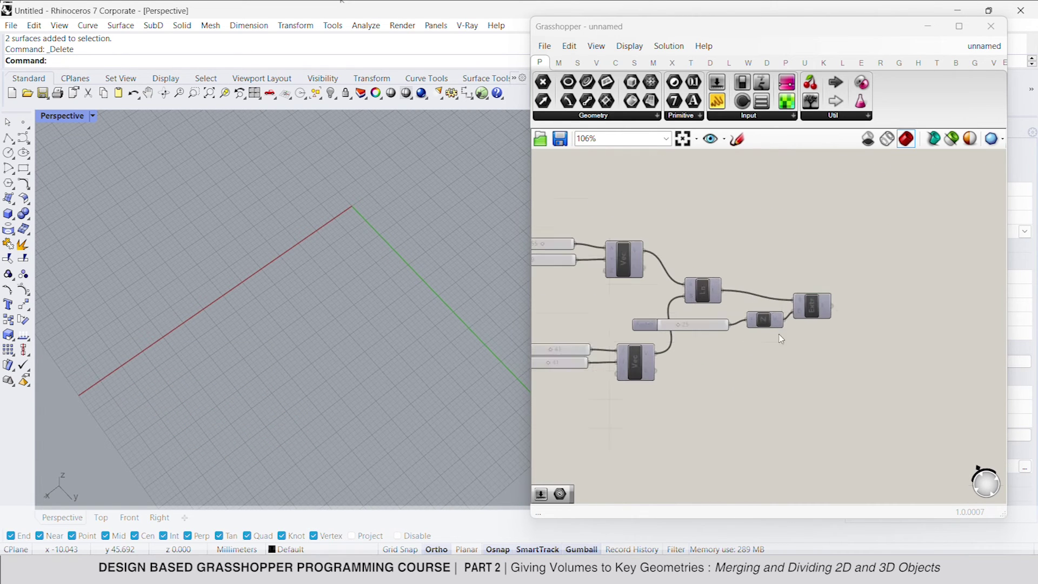
{"action": "left_click", "coordinate": [811, 305]}
{"action": "right_click", "coordinate": [816, 306]}
{"action": "left_click", "coordinate": [839, 331]}
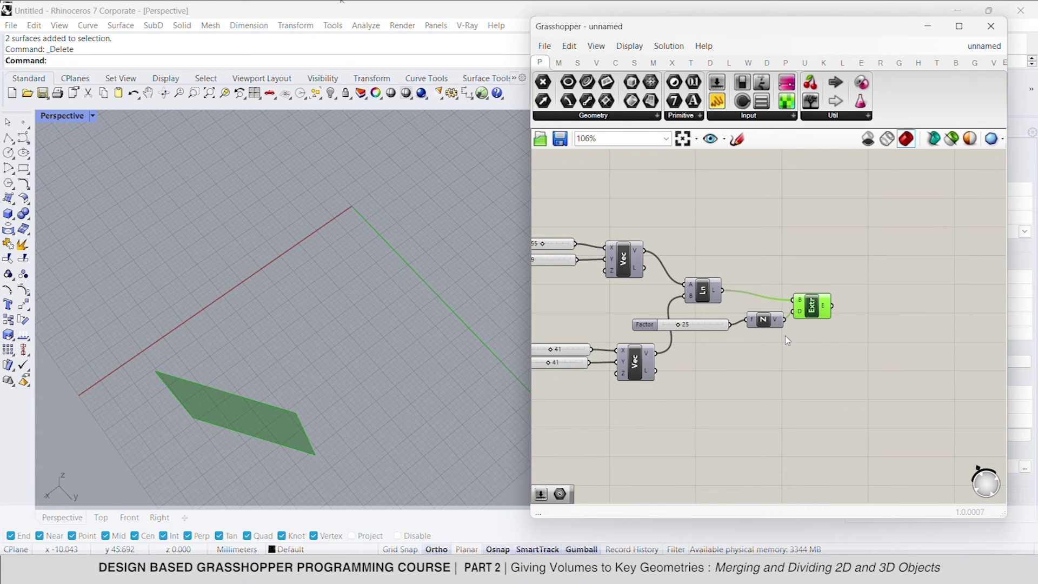
Set the copied script's second vector to X component 4 and Y component 19.
{"action": "right_click_drag", "start_coordinate": [786, 337], "coordinate": [896, 328]}
{"action": "scroll", "coordinate": [652, 249], "scroll_direction": "up", "scroll_amount": 1}
{"action": "scroll", "coordinate": [664, 347], "scroll_direction": "up", "scroll_amount": 2}
{"action": "left_click_drag", "start_coordinate": [662, 368], "coordinate": [636, 395]}
{"action": "right_click_drag", "start_coordinate": [422, 351], "coordinate": [339, 241]}
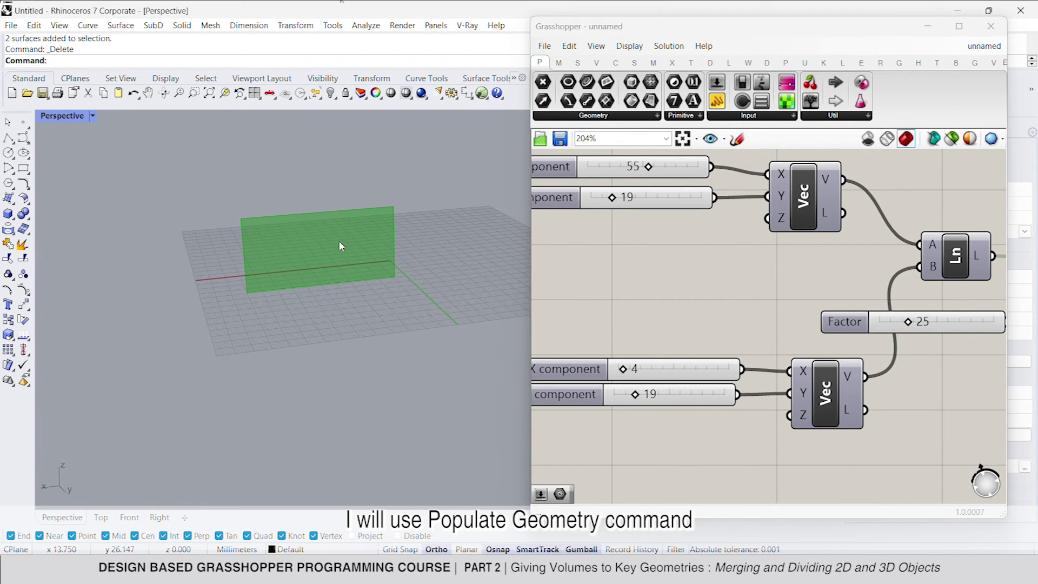
Add a Populate Geometry component and connect the copied Extrude's output to its G input.
{"action": "scroll", "coordinate": [581, 295], "scroll_direction": "down", "scroll_amount": 3}
{"action": "right_click_drag", "start_coordinate": [925, 340], "coordinate": [742, 337]}
{"action": "left_click", "coordinate": [898, 300]}
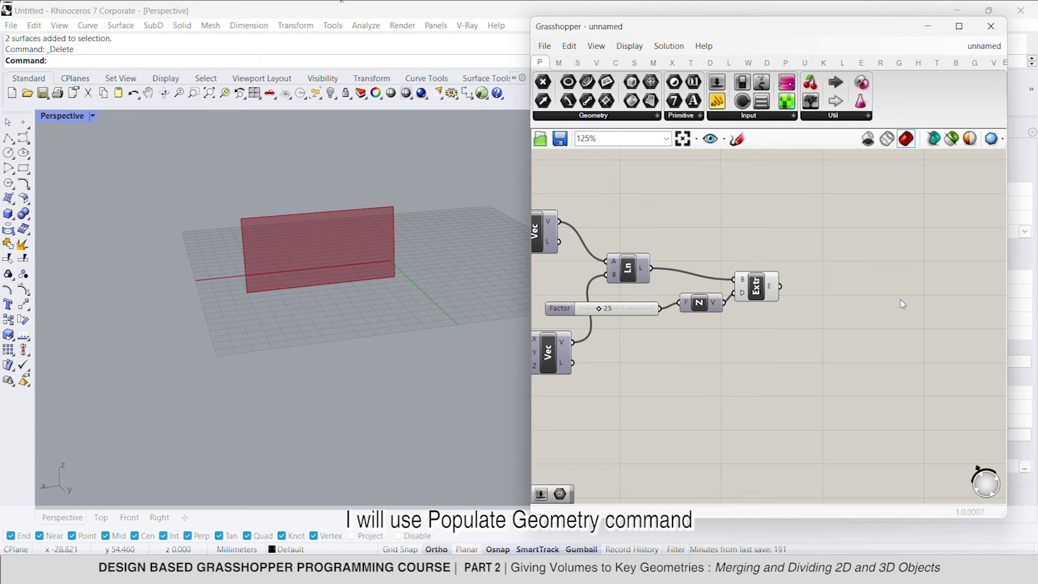
{"action": "double_click", "coordinate": [902, 304]}
{"action": "type", "text": "po"}
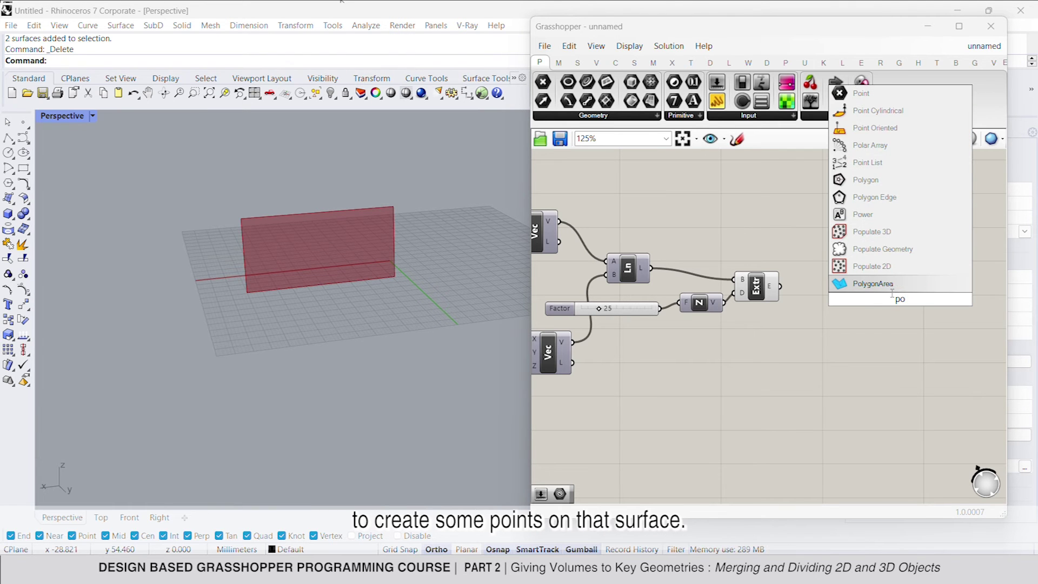
{"action": "type", "text": "pu"}
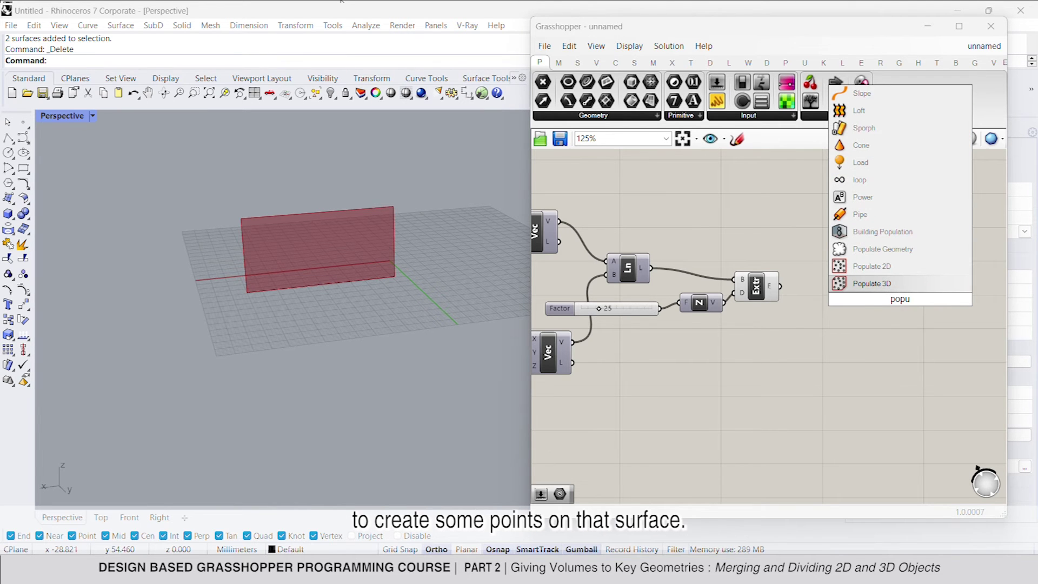
{"action": "left_click", "coordinate": [902, 253]}
{"action": "scroll", "coordinate": [884, 274], "scroll_direction": "up", "scroll_amount": 2}
{"action": "left_click_drag", "start_coordinate": [774, 294], "coordinate": [763, 305]}
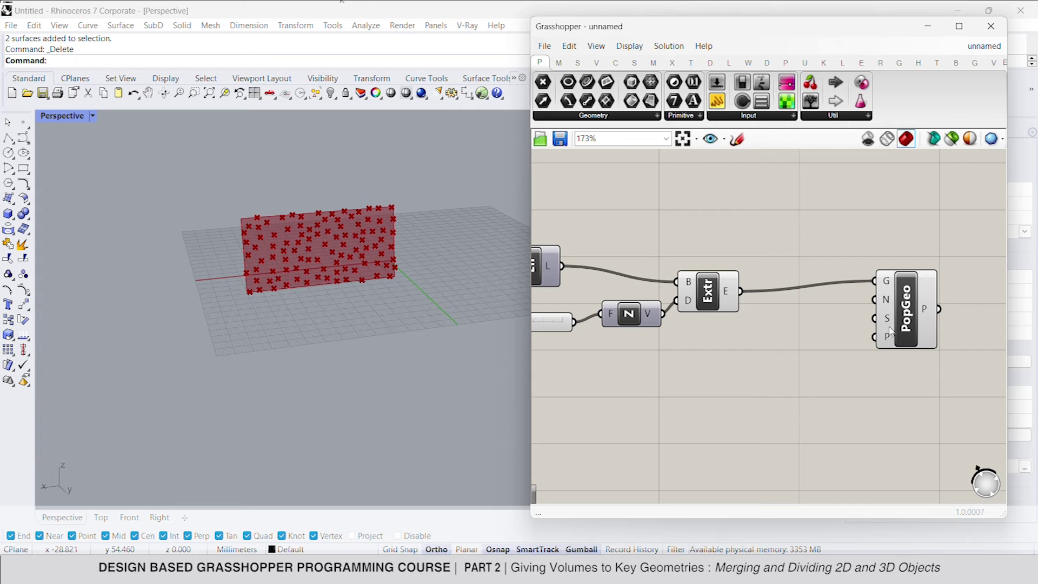
Add a number slider with value 15 and connect it to Populate Geometry's N count input.
{"action": "double_click", "coordinate": [710, 376]}
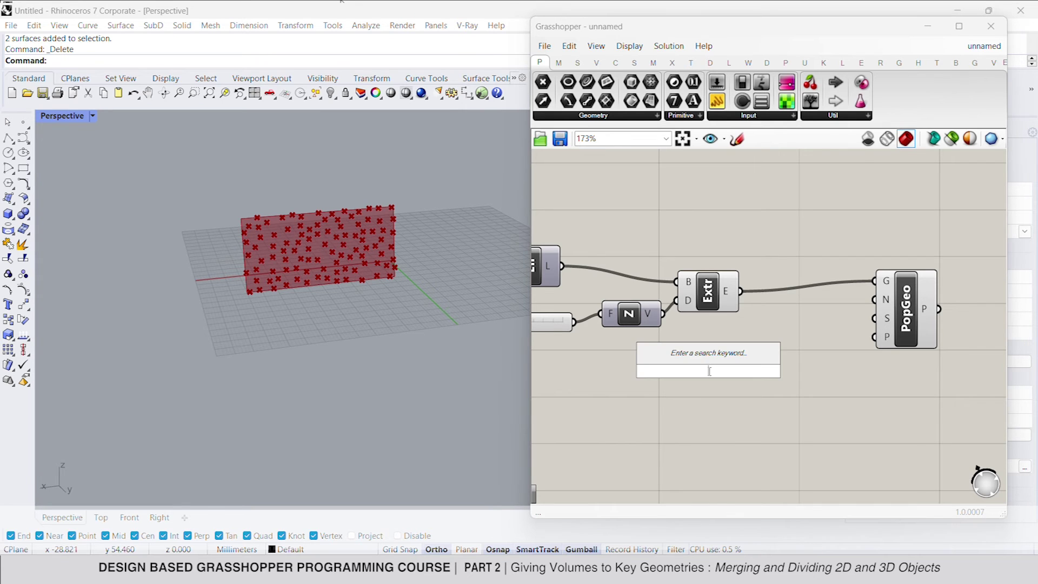
{"action": "type", "text": "15"}
{"action": "key", "text": "Return"}
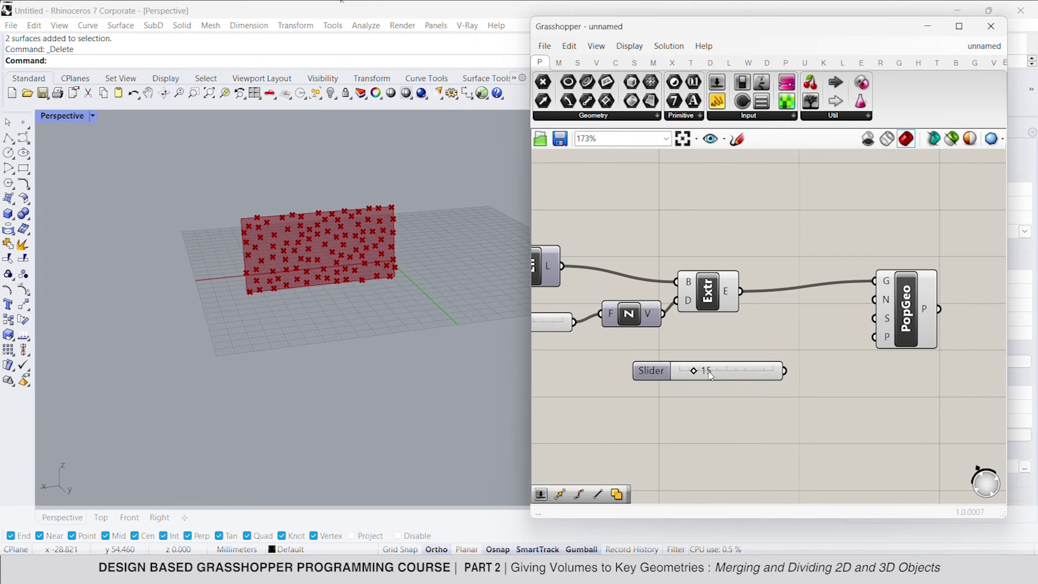
{"action": "left_click_drag", "start_coordinate": [791, 371], "coordinate": [792, 370]}
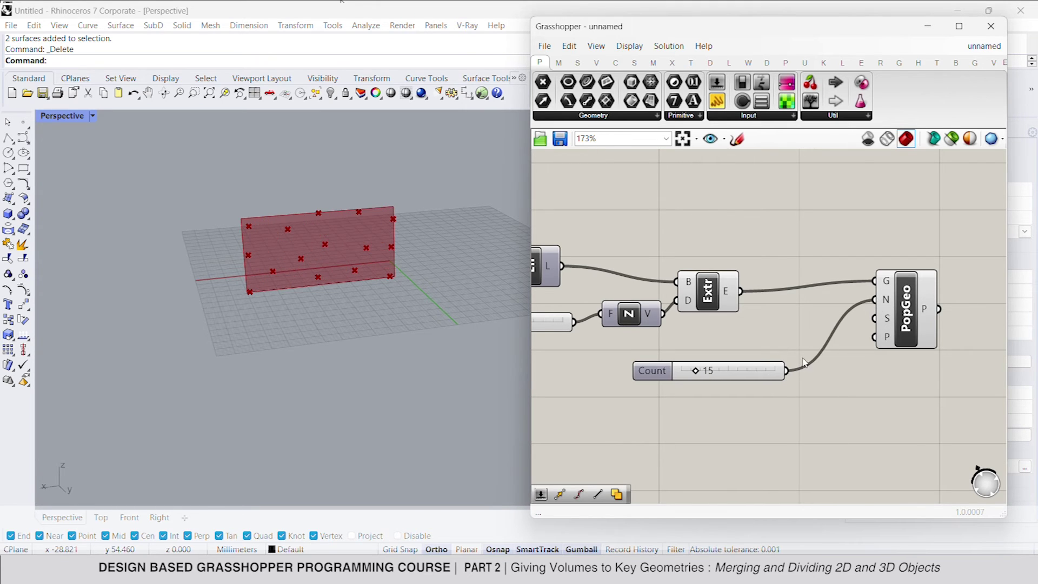
Add a Center Box component and connect Populate Geometry's points output to its B input.
{"action": "right_click_drag", "start_coordinate": [843, 362], "coordinate": [767, 338]}
{"action": "left_click", "coordinate": [831, 303]}
{"action": "scroll", "coordinate": [573, 314], "scroll_direction": "down", "scroll_amount": 2}
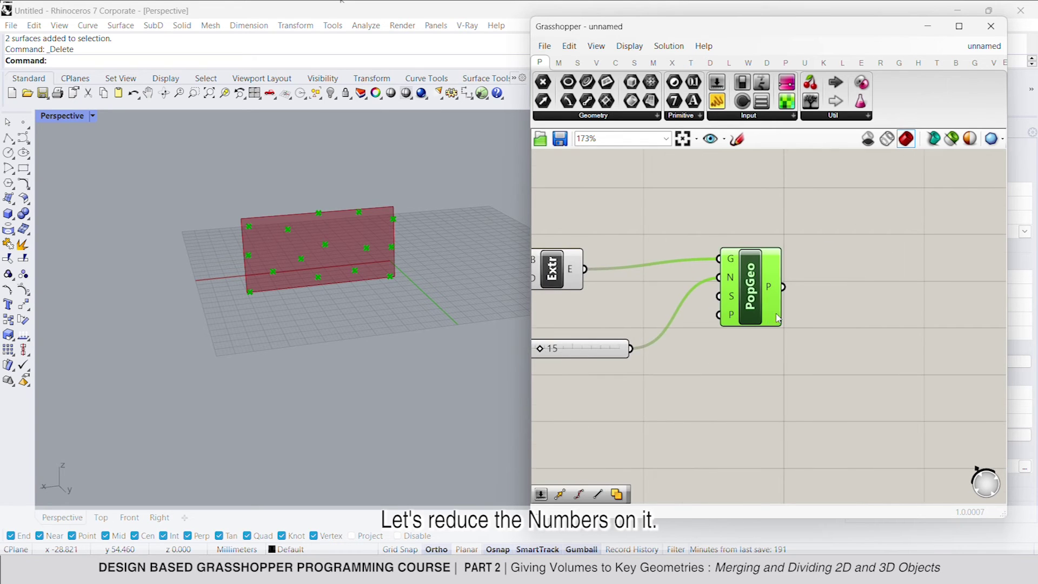
{"action": "left_click", "coordinate": [864, 310]}
{"action": "double_click", "coordinate": [863, 304]}
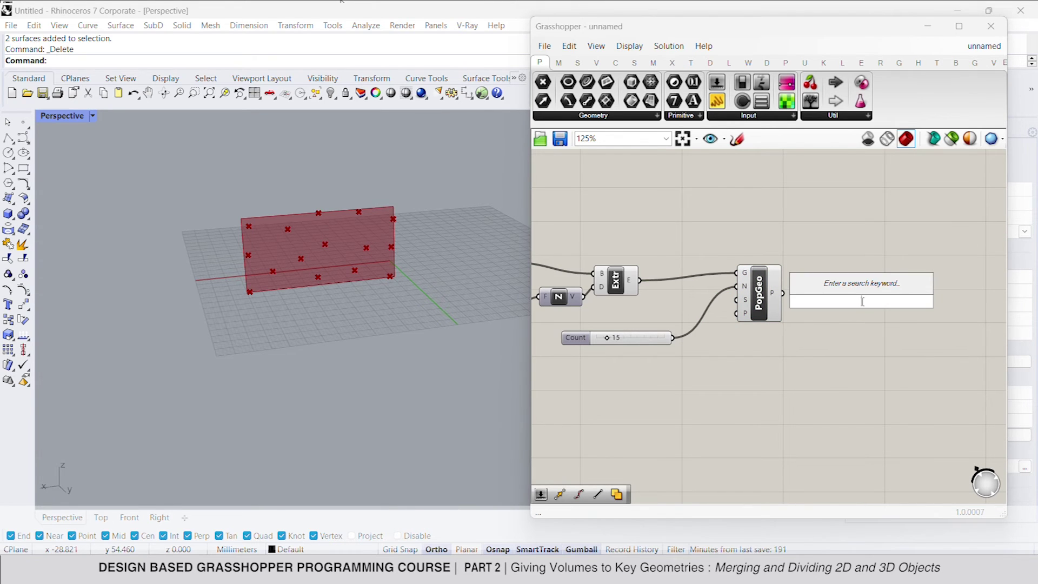
{"action": "type", "text": "cen"}
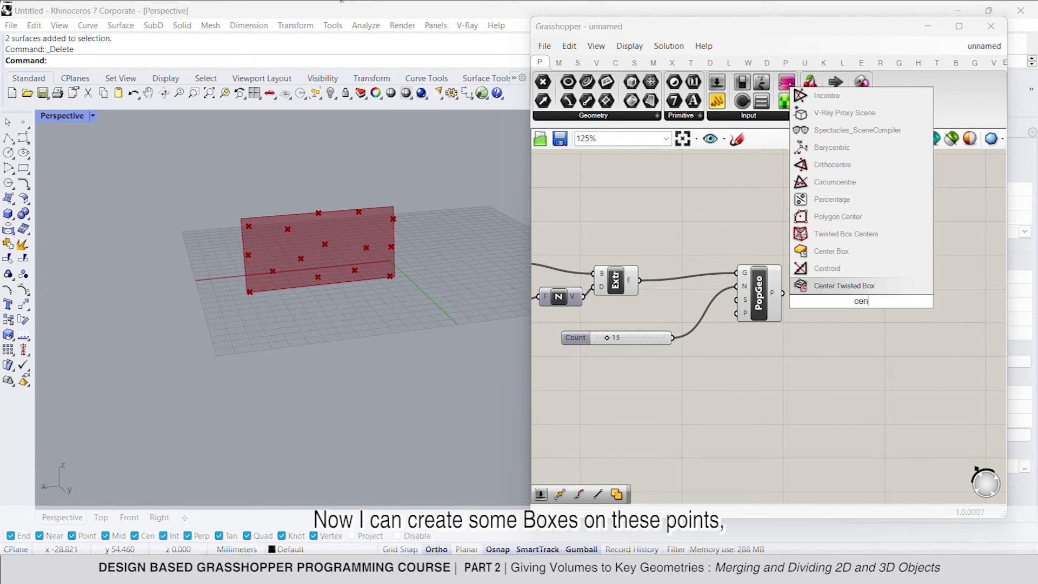
{"action": "left_click", "coordinate": [844, 259]}
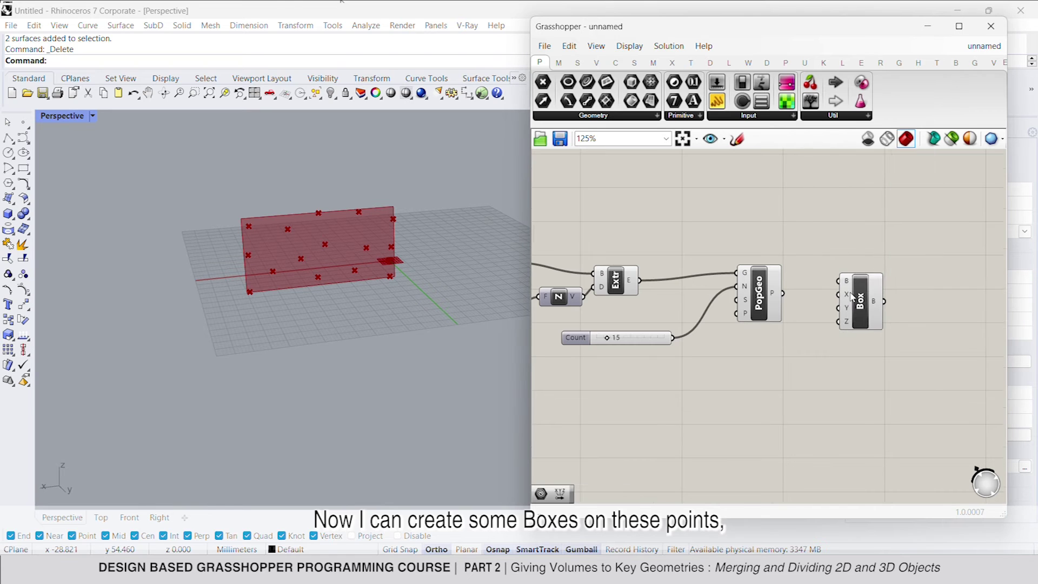
{"action": "scroll", "coordinate": [843, 276], "scroll_direction": "up", "scroll_amount": 3}
{"action": "left_click_drag", "start_coordinate": [804, 274], "coordinate": [755, 297]}
{"action": "left_click_drag", "start_coordinate": [867, 311], "coordinate": [952, 306]}
Add a number slider with an upper limit of 10, connect it to Center Box's X input and set it to 7.
{"action": "left_click", "coordinate": [754, 417]}
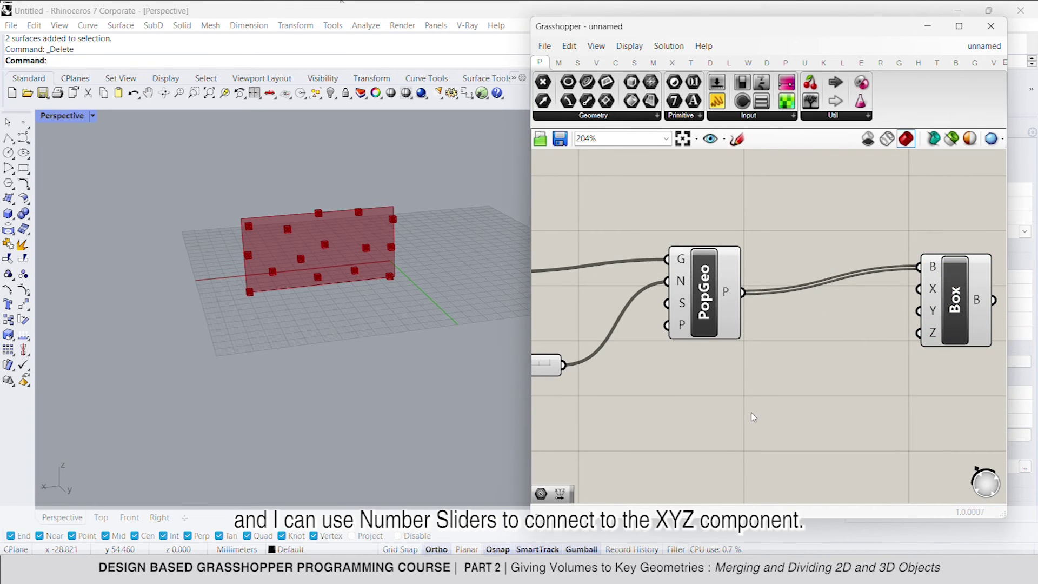
{"action": "double_click", "coordinate": [753, 417]}
{"action": "type", "text": "10"}
{"action": "key", "text": "Return"}
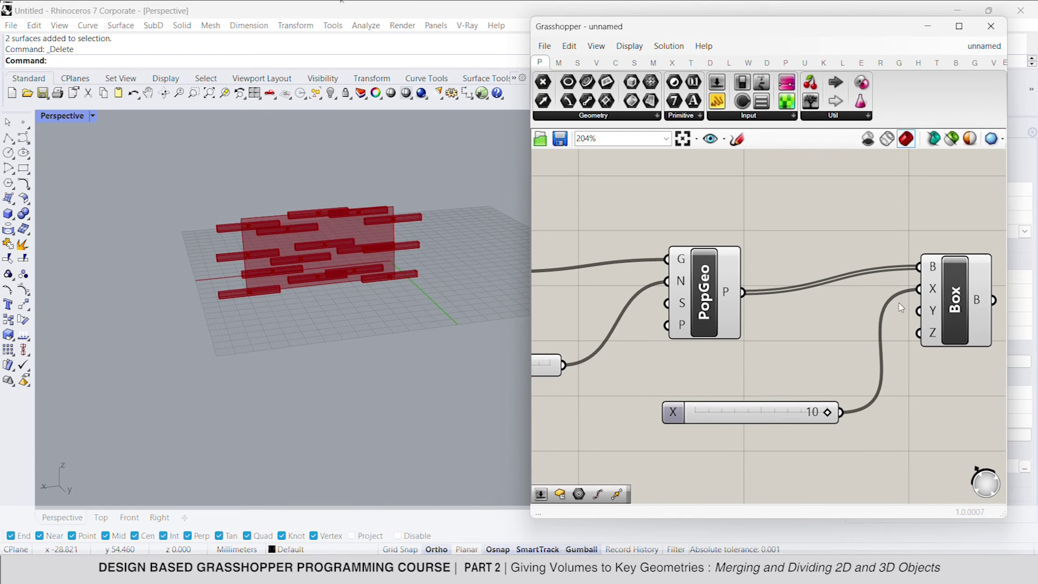
{"action": "scroll", "coordinate": [851, 384], "scroll_direction": "up", "scroll_amount": 3}
{"action": "left_click_drag", "start_coordinate": [819, 424], "coordinate": [766, 428]}
{"action": "scroll", "coordinate": [746, 391], "scroll_direction": "down", "scroll_amount": 3}
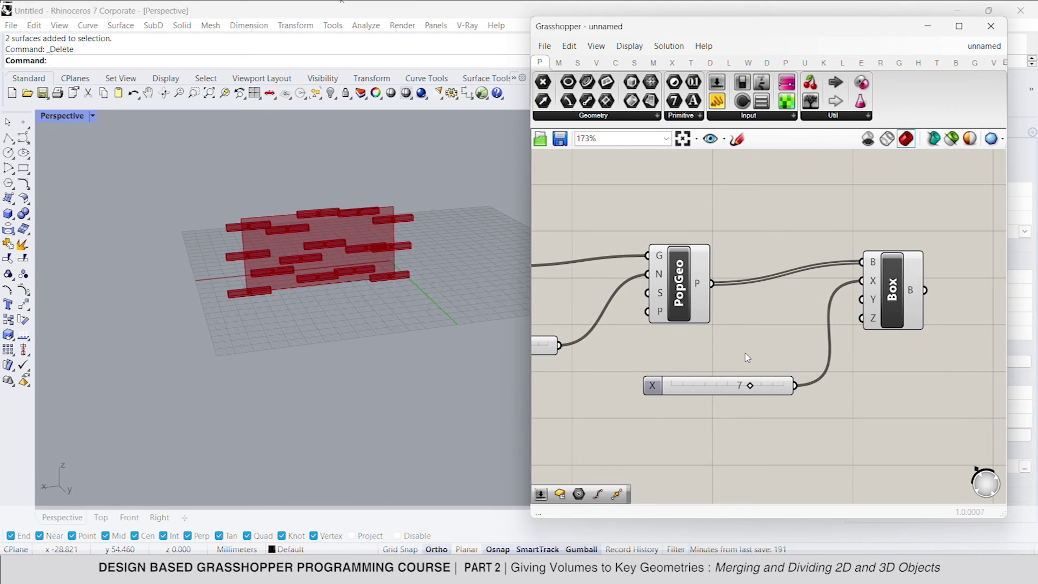
Duplicate the X slider, connect the copy to Center Box's Y input and set it to 4.
{"action": "left_click", "coordinate": [768, 377]}
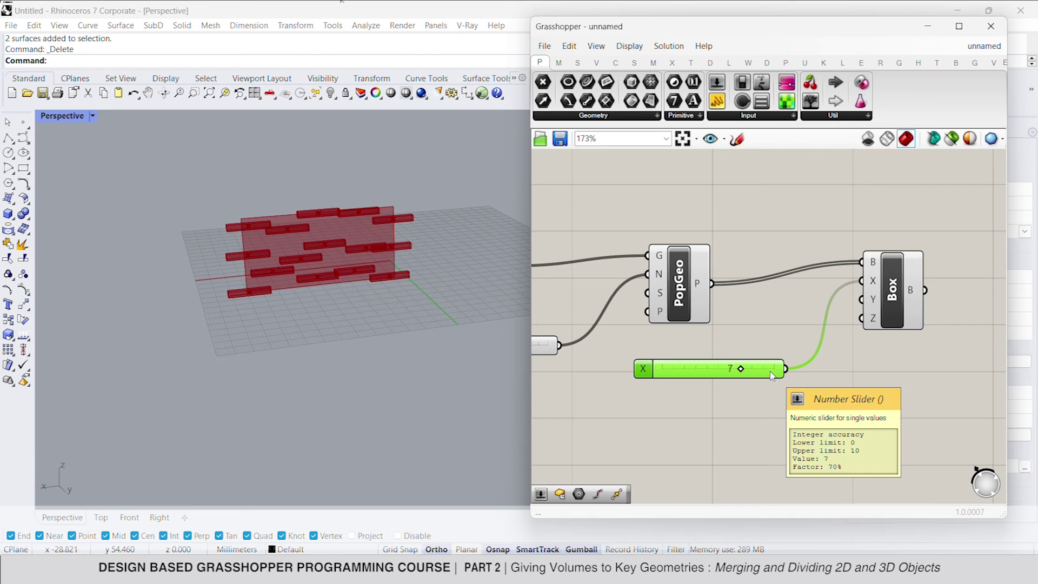
{"action": "key", "text": "ctrl+c"}
{"action": "key", "text": "ctrl+v"}
{"action": "left_click_drag", "start_coordinate": [858, 305], "coordinate": [862, 299]}
{"action": "scroll", "coordinate": [760, 408], "scroll_direction": "up", "scroll_amount": 3}
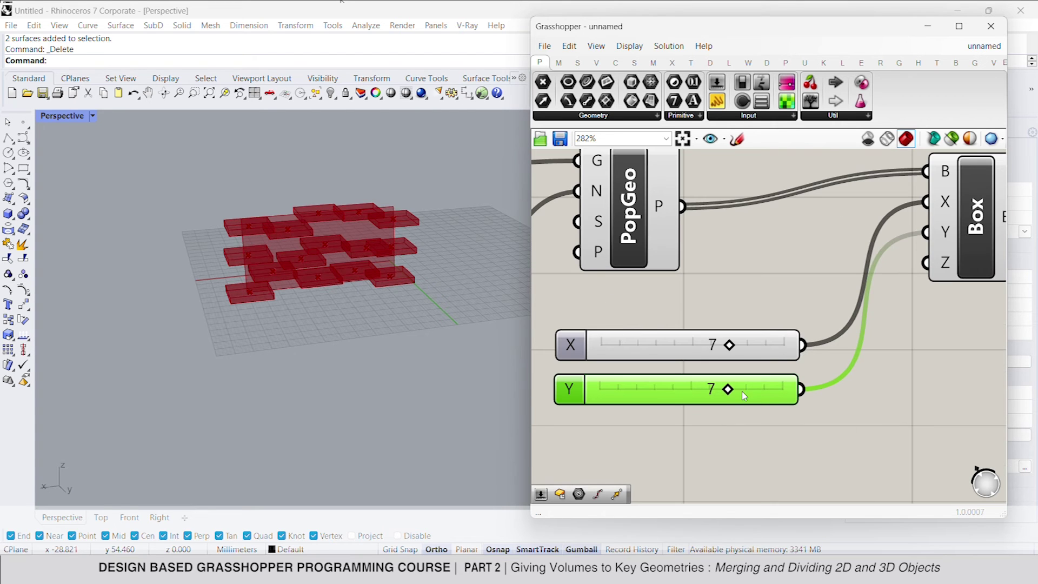
{"action": "left_click_drag", "start_coordinate": [738, 390], "coordinate": [683, 392]}
Duplicate the Y slider for Center Box's Z input, and set Z to 2 and X to 4.
{"action": "key", "text": "ctrl+c"}
{"action": "key", "text": "ctrl+v"}
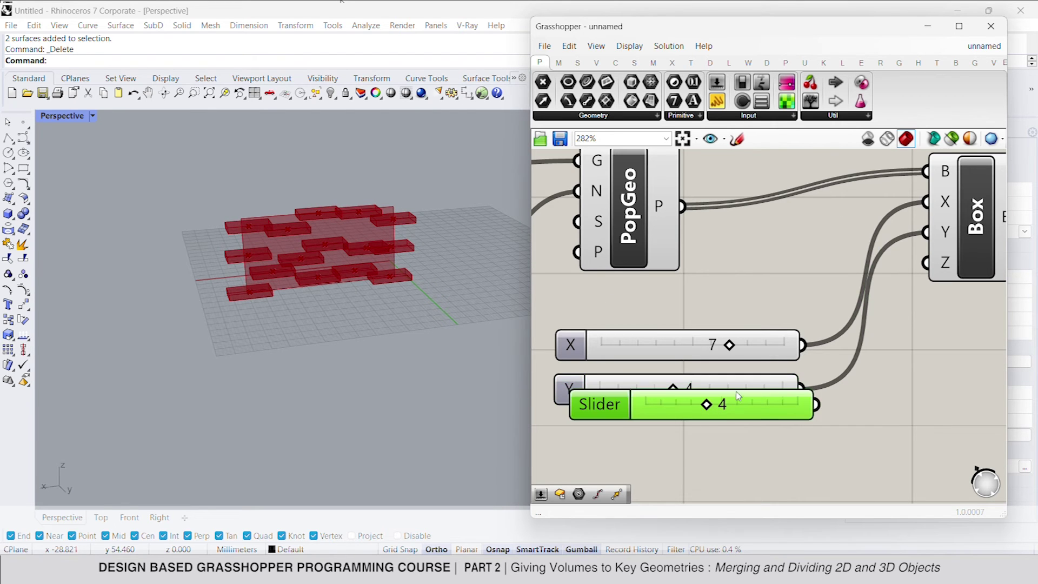
{"action": "left_click_drag", "start_coordinate": [918, 277], "coordinate": [789, 442]}
{"action": "right_click_drag", "start_coordinate": [758, 447], "coordinate": [768, 421]}
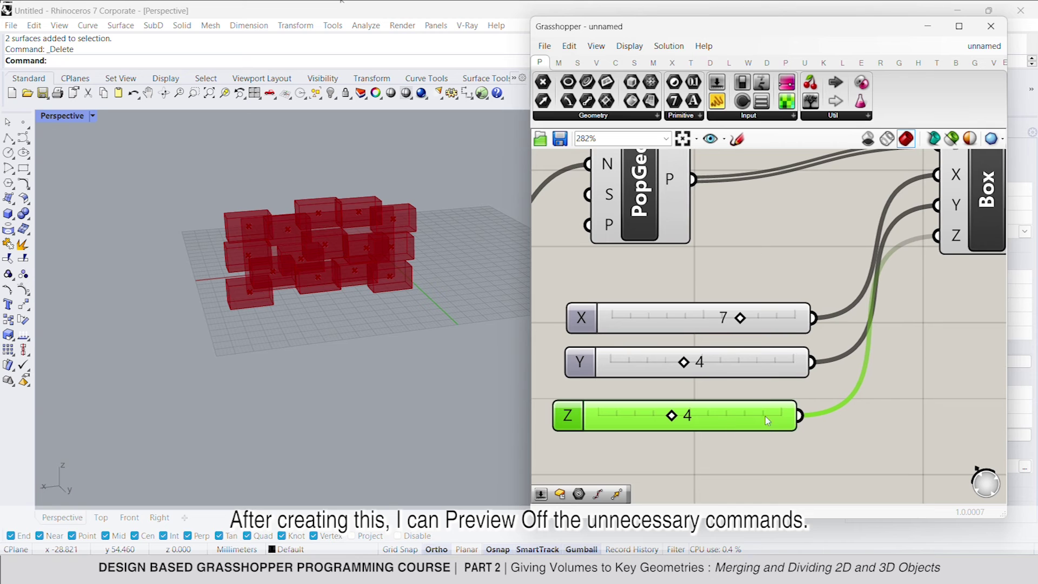
{"action": "left_click_drag", "start_coordinate": [672, 419], "coordinate": [638, 419]}
{"action": "left_click_drag", "start_coordinate": [741, 318], "coordinate": [682, 318]}
Turn off the preview of the Populate Geometry component.
{"action": "scroll", "coordinate": [730, 301], "scroll_direction": "down", "scroll_amount": 4}
{"action": "right_click_drag", "start_coordinate": [731, 301], "coordinate": [830, 299]}
{"action": "left_click", "coordinate": [779, 238]}
{"action": "right_click", "coordinate": [792, 238]}
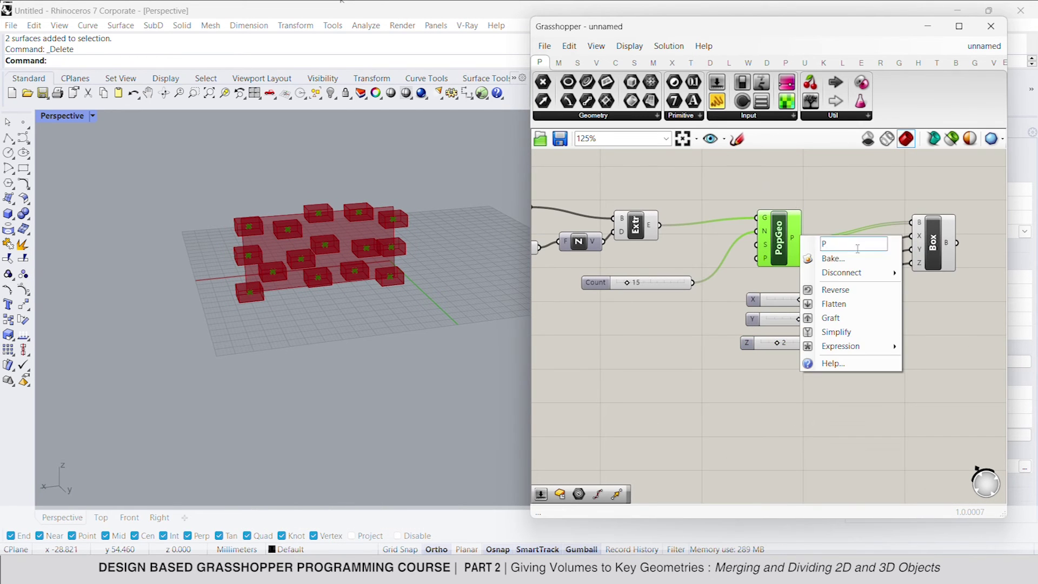
{"action": "right_click", "coordinate": [836, 204]}
{"action": "left_click", "coordinate": [858, 224]}
Add a Split Brep Multiple component, connecting Center Box's output to its C input and the Extrude surface to its B input.
{"action": "scroll", "coordinate": [848, 250], "scroll_direction": "down", "scroll_amount": 1}
{"action": "right_click_drag", "start_coordinate": [848, 250], "coordinate": [775, 257]}
{"action": "left_click", "coordinate": [973, 244]}
{"action": "scroll", "coordinate": [975, 245], "scroll_direction": "up", "scroll_amount": 1}
{"action": "double_click", "coordinate": [943, 246]}
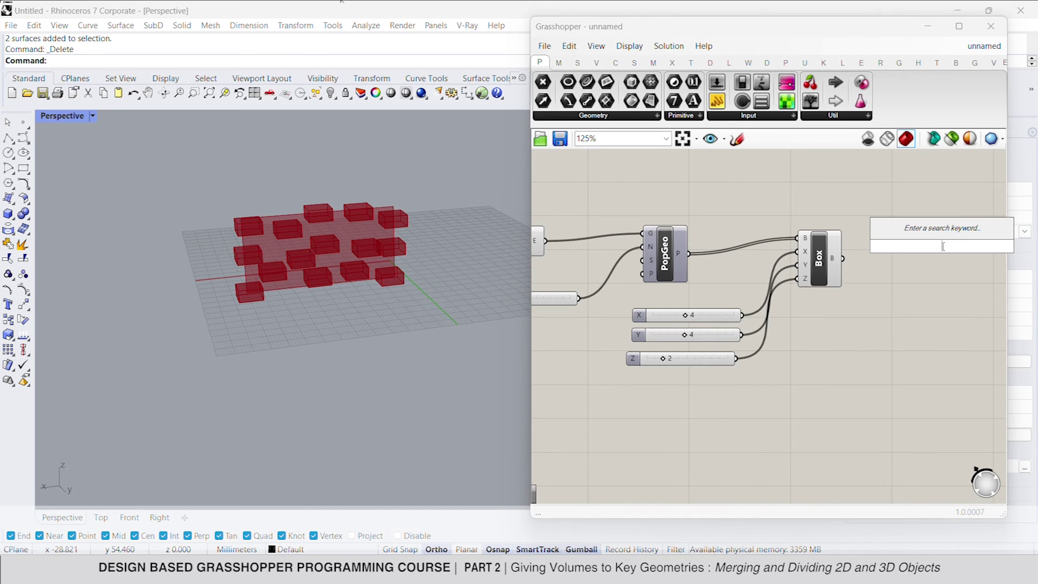
{"action": "type", "text": "split"}
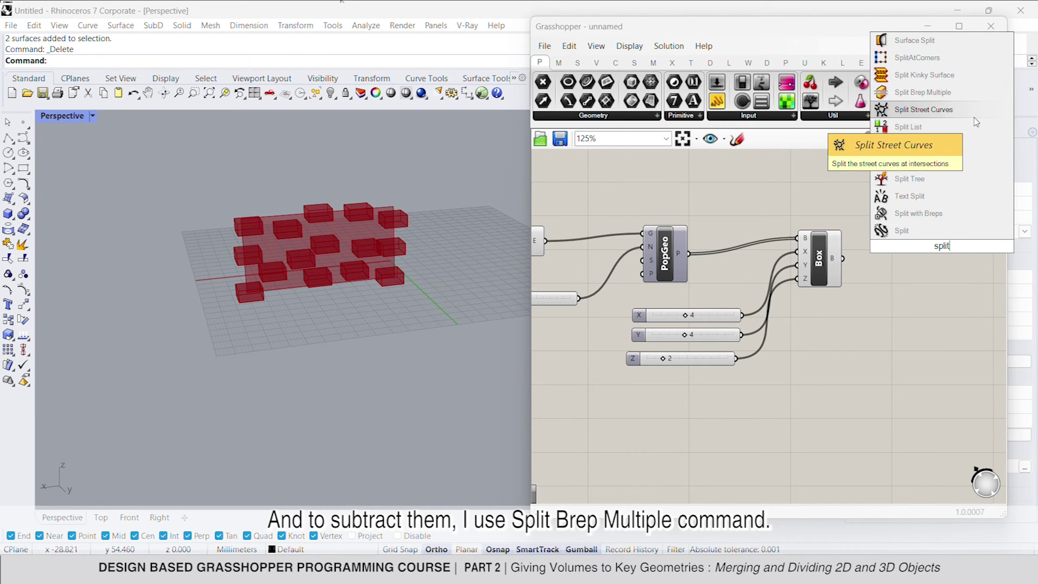
{"action": "left_click", "coordinate": [967, 100]}
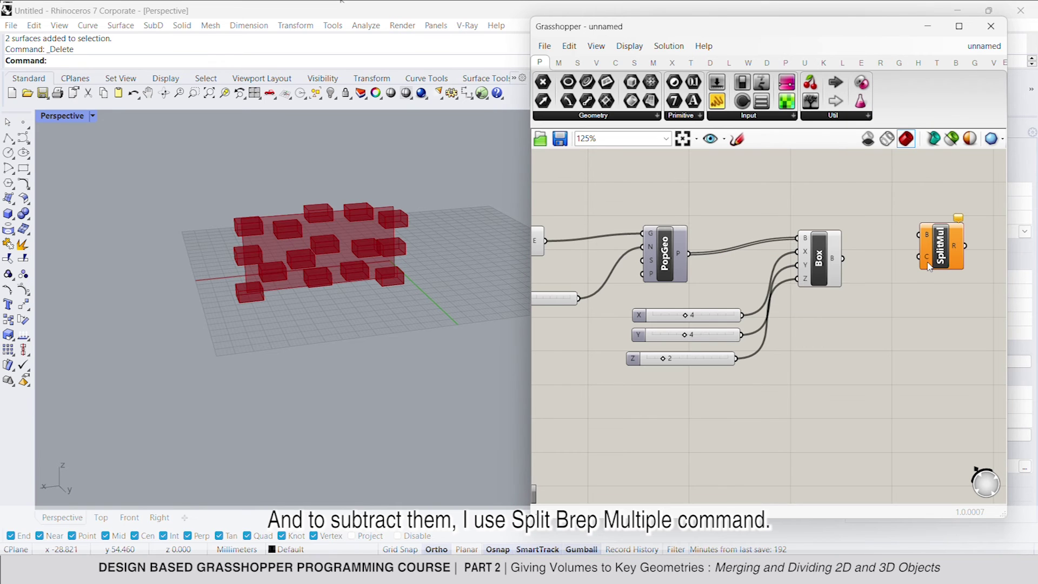
{"action": "left_click_drag", "start_coordinate": [926, 258], "coordinate": [879, 265]}
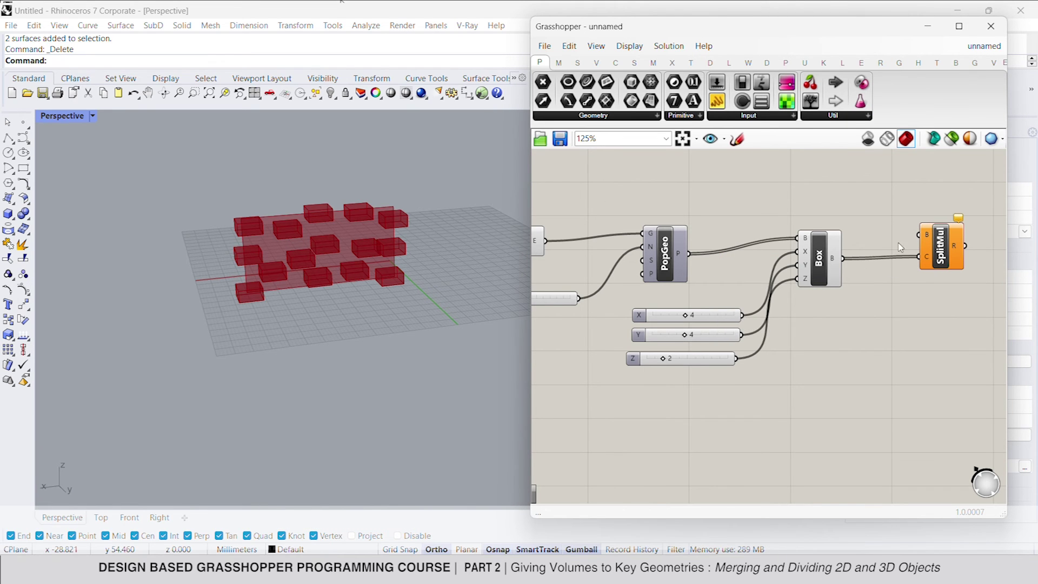
{"action": "left_click_drag", "start_coordinate": [562, 241], "coordinate": [547, 240]}
Turn off the previews of Extrude, Populate Geometry and Center Box, and inspect the Split Brep Multiple result.
{"action": "scroll", "coordinate": [715, 259], "scroll_direction": "down", "scroll_amount": 3}
{"action": "left_click_drag", "start_coordinate": [807, 362], "coordinate": [580, 204]}
{"action": "right_click", "coordinate": [667, 196]}
{"action": "right_click", "coordinate": [669, 200]}
{"action": "left_click", "coordinate": [703, 220]}
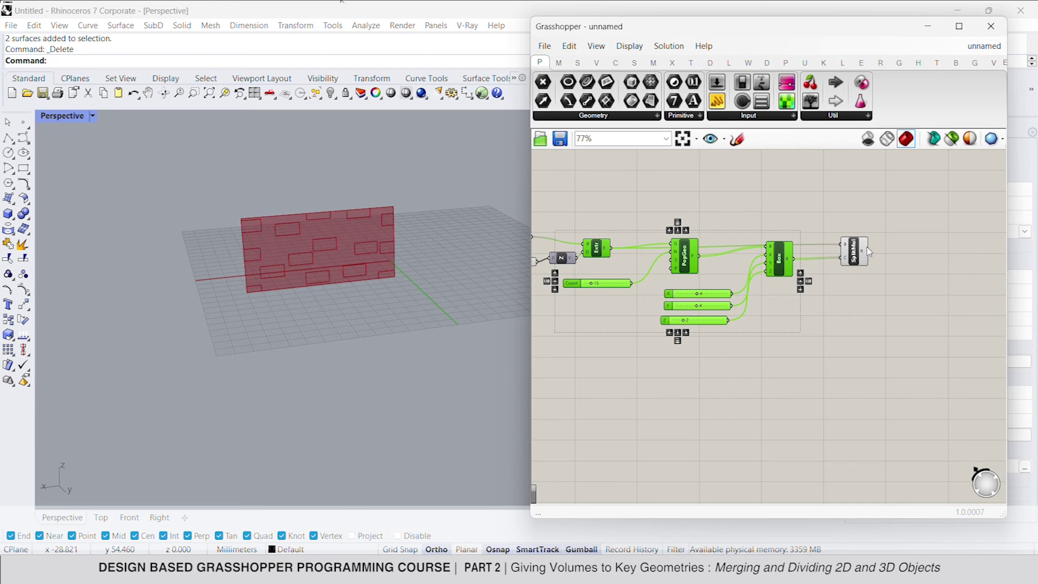
{"action": "left_click", "coordinate": [854, 263]}
{"action": "right_click_drag", "start_coordinate": [854, 266], "coordinate": [808, 258]}
{"action": "scroll", "coordinate": [808, 258], "scroll_direction": "up", "scroll_amount": 3}
{"action": "mouse_move", "coordinate": [829, 253]}
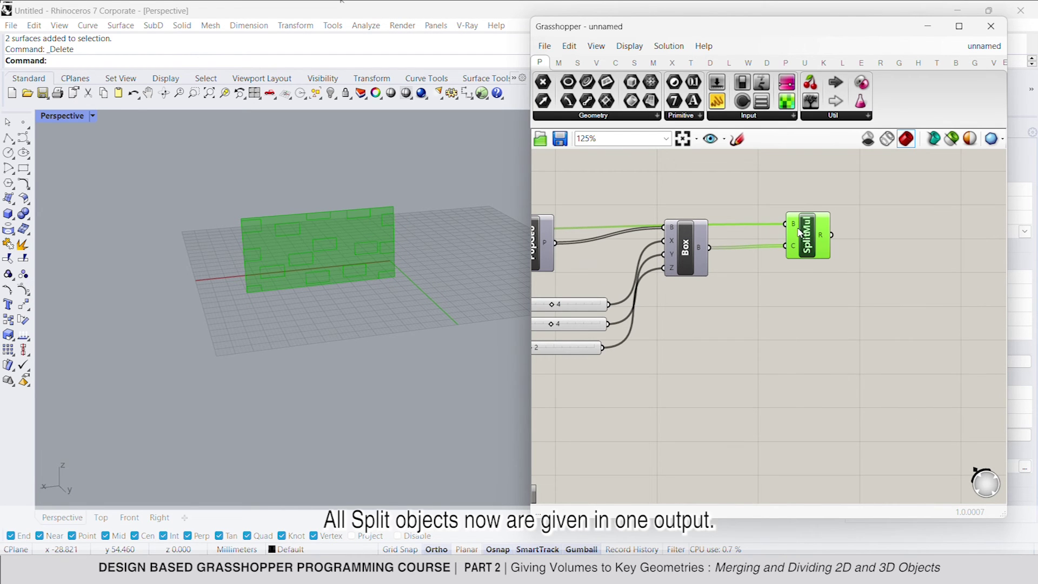
Add a List Item component fed by Split Brep Multiple's result, and turn off Split Brep Multiple's preview.
{"action": "right_click_drag", "start_coordinate": [898, 250], "coordinate": [839, 238]}
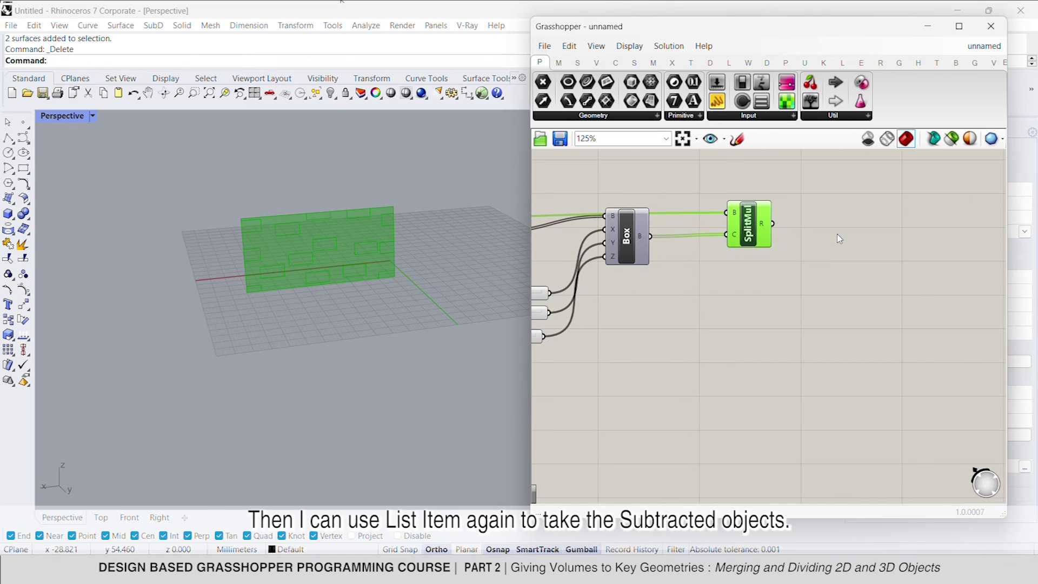
{"action": "double_click", "coordinate": [839, 239]}
{"action": "type", "text": "list"}
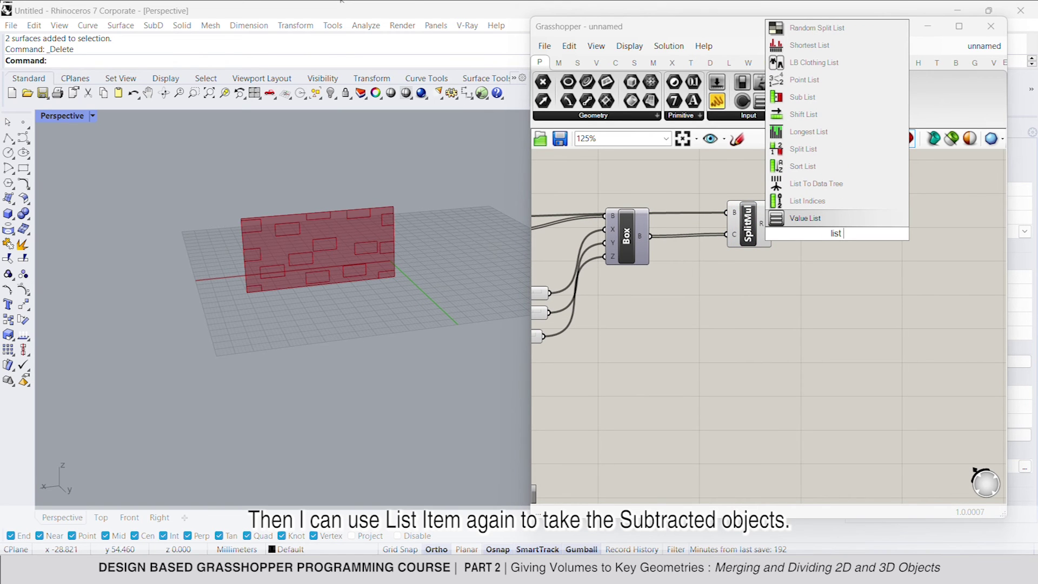
{"action": "type", "text": " item"}
{"action": "key", "text": "Return"}
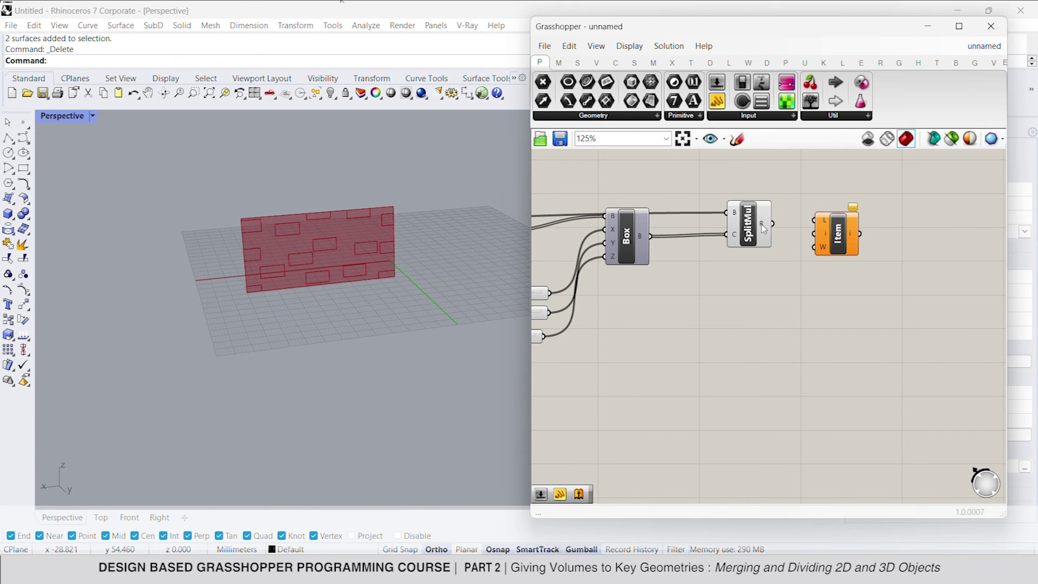
{"action": "right_click", "coordinate": [764, 229]}
{"action": "right_click", "coordinate": [759, 225]}
{"action": "left_click", "coordinate": [806, 248]}
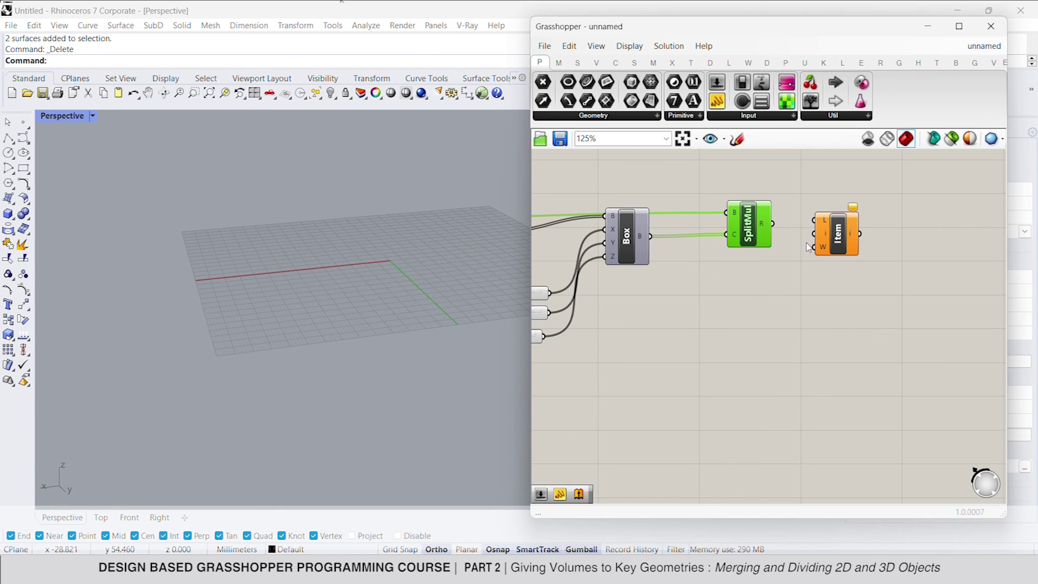
{"action": "left_click_drag", "start_coordinate": [837, 235], "coordinate": [917, 238]}
Resize the Center Box cutters by setting the X slider to 3 and the Y slider to 6.
{"action": "scroll", "coordinate": [760, 303], "scroll_direction": "down", "scroll_amount": 1}
{"action": "right_click_drag", "start_coordinate": [740, 298], "coordinate": [827, 293]}
{"action": "scroll", "coordinate": [594, 285], "scroll_direction": "up", "scroll_amount": 3}
{"action": "right_click_drag", "start_coordinate": [626, 277], "coordinate": [677, 286]}
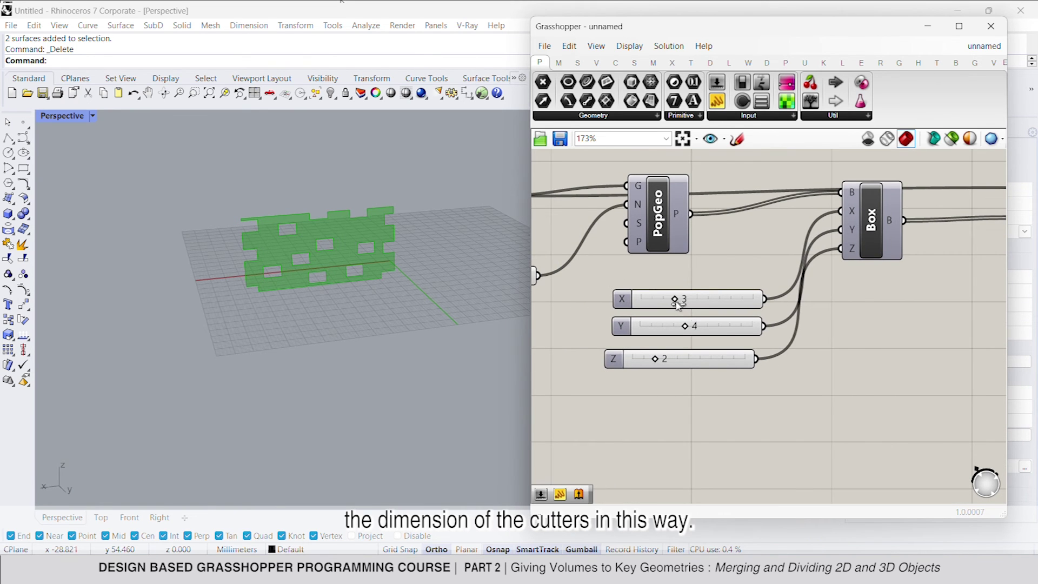
{"action": "left_click_drag", "start_coordinate": [701, 326], "coordinate": [709, 326]}
{"action": "scroll", "coordinate": [709, 326], "scroll_direction": "down", "scroll_amount": 2}
{"action": "right_click_drag", "start_coordinate": [709, 325], "coordinate": [648, 292]}
{"action": "left_click", "coordinate": [748, 318]}
Turn off the preview of all components in the surface-splitting script.
{"action": "scroll", "coordinate": [871, 267], "scroll_direction": "down", "scroll_amount": 3}
{"action": "scroll", "coordinate": [875, 271], "scroll_direction": "down", "scroll_amount": 2}
{"action": "right_click_drag", "start_coordinate": [819, 310], "coordinate": [827, 287]}
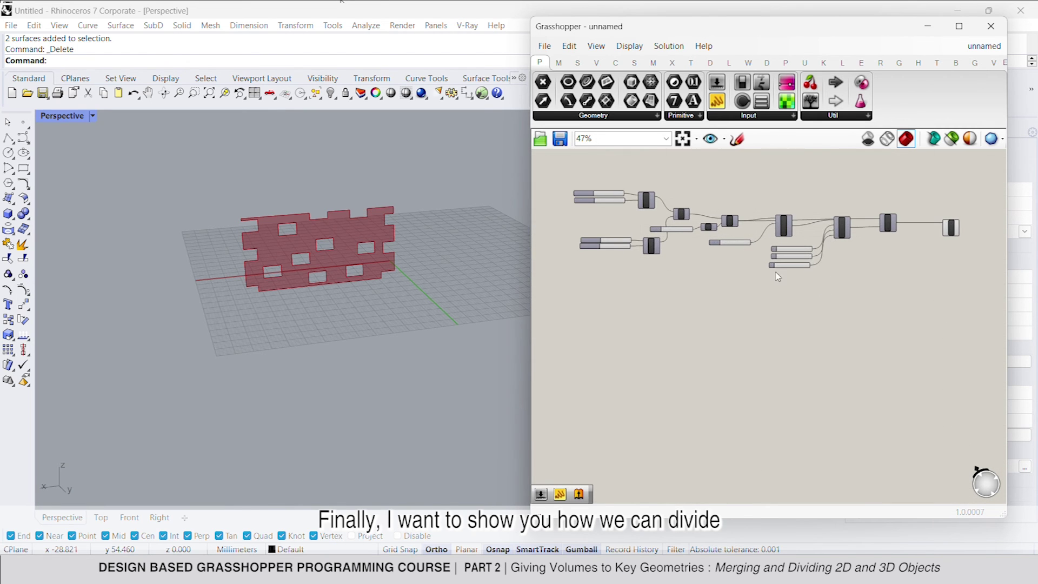
{"action": "right_click_drag", "start_coordinate": [724, 255], "coordinate": [730, 223]}
{"action": "scroll", "coordinate": [763, 236], "scroll_direction": "down", "scroll_amount": 1}
{"action": "right_click_drag", "start_coordinate": [779, 249], "coordinate": [774, 266]}
{"action": "left_click_drag", "start_coordinate": [946, 287], "coordinate": [644, 189]}
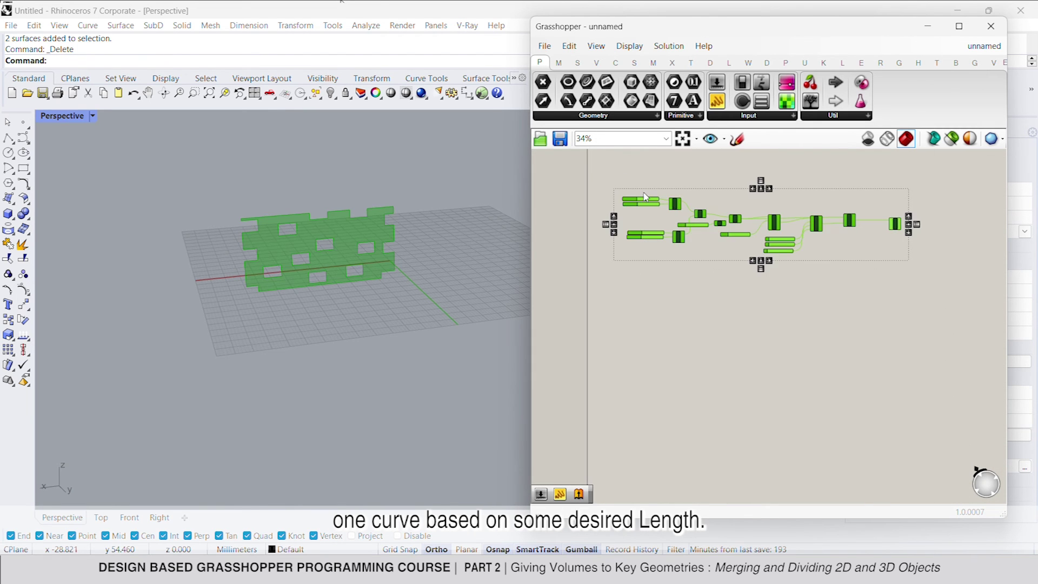
{"action": "right_click", "coordinate": [734, 191]}
{"action": "left_click", "coordinate": [759, 211]}
{"action": "left_click", "coordinate": [727, 212]}
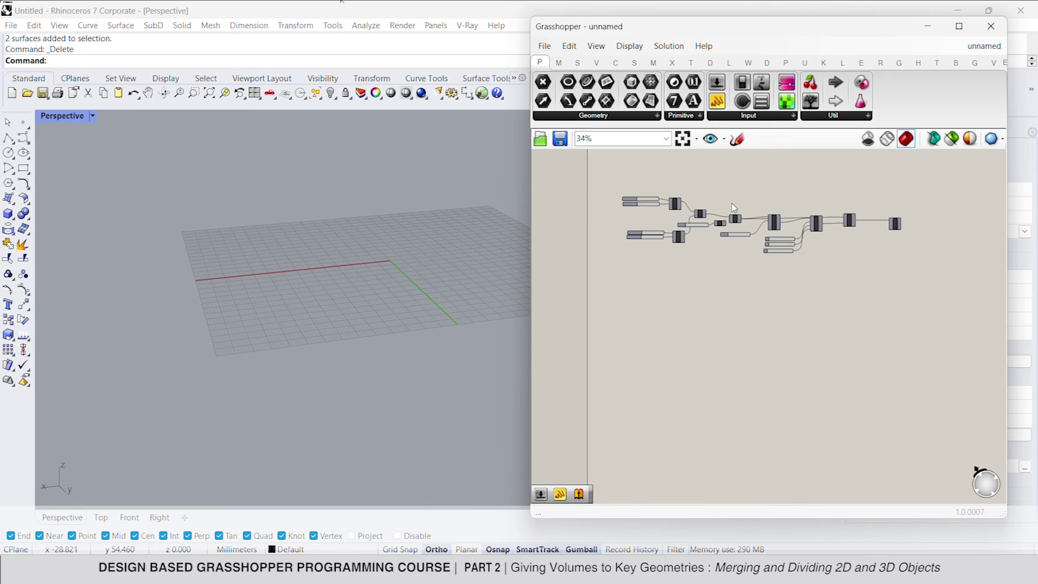
Copy the earlier script chain from the vector sliders through Deconstruct Brep and List Item, and paste it below the surface-splitting script.
{"action": "scroll", "coordinate": [757, 260], "scroll_direction": "up", "scroll_amount": 3}
{"action": "scroll", "coordinate": [761, 214], "scroll_direction": "up", "scroll_amount": 4}
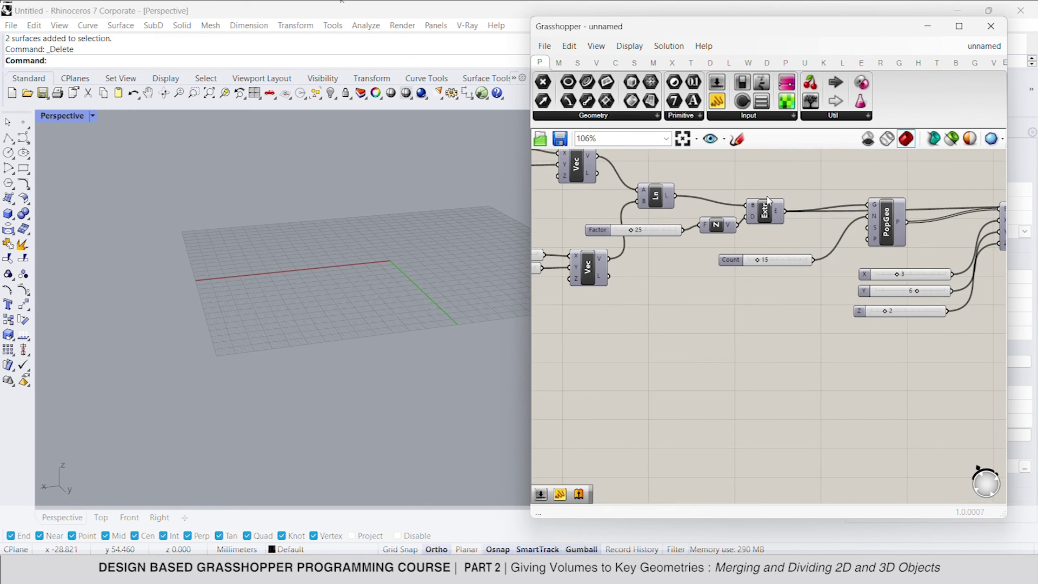
{"action": "scroll", "coordinate": [765, 205], "scroll_direction": "down", "scroll_amount": 6}
{"action": "right_click_drag", "start_coordinate": [764, 233], "coordinate": [756, 354]}
{"action": "right_click_drag", "start_coordinate": [750, 223], "coordinate": [843, 268]}
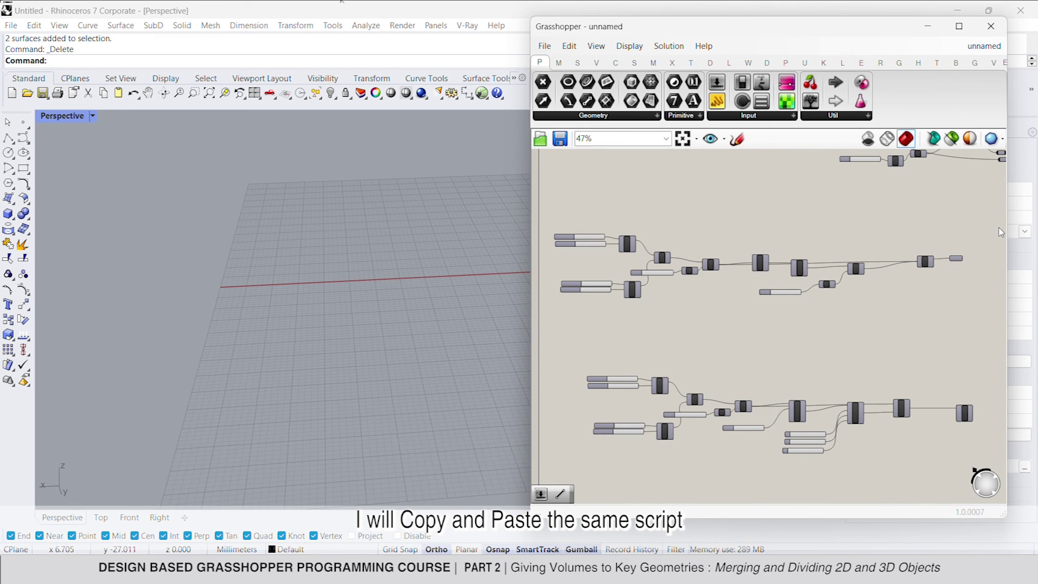
{"action": "scroll", "coordinate": [774, 253], "scroll_direction": "up", "scroll_amount": 9}
{"action": "left_click", "coordinate": [930, 308]}
{"action": "scroll", "coordinate": [941, 311], "scroll_direction": "down", "scroll_amount": 7}
{"action": "left_click_drag", "start_coordinate": [907, 274], "coordinate": [643, 323]}
{"action": "left_click_drag", "start_coordinate": [735, 396], "coordinate": [672, 380], "text": "shift"}
{"action": "key", "text": "ctrl+c"}
{"action": "key", "text": "ctrl+v"}
{"action": "scroll", "coordinate": [631, 234], "scroll_direction": "down", "scroll_amount": 7}
{"action": "scroll", "coordinate": [779, 398], "scroll_direction": "up", "scroll_amount": 7}
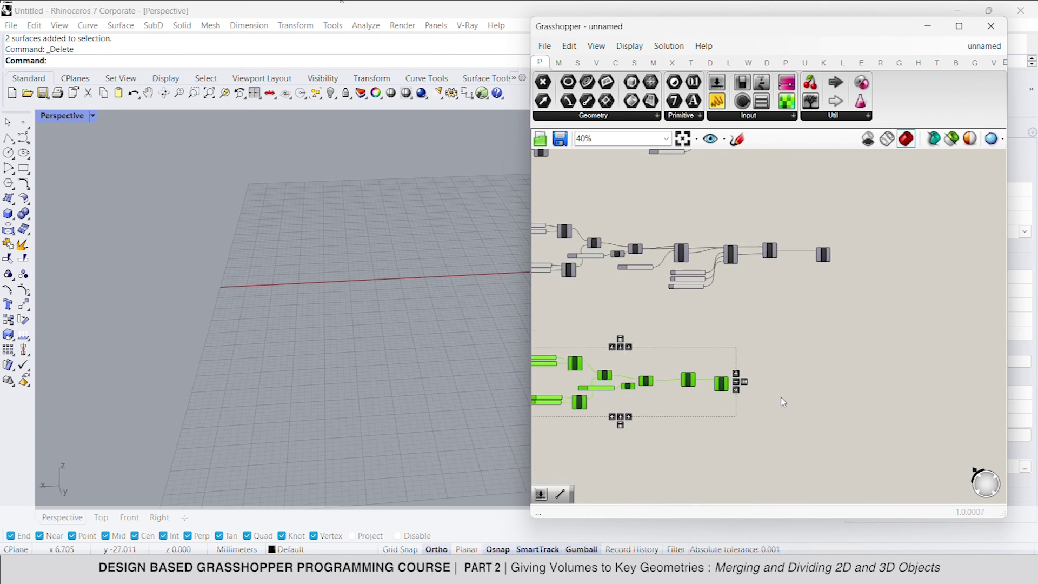
Turn on the preview of the pasted List Item component to display the extracted edge.
{"action": "left_click", "coordinate": [779, 399]}
{"action": "right_click", "coordinate": [684, 375]}
{"action": "left_click", "coordinate": [706, 399]}
{"action": "scroll", "coordinate": [722, 357], "scroll_direction": "up", "scroll_amount": 5}
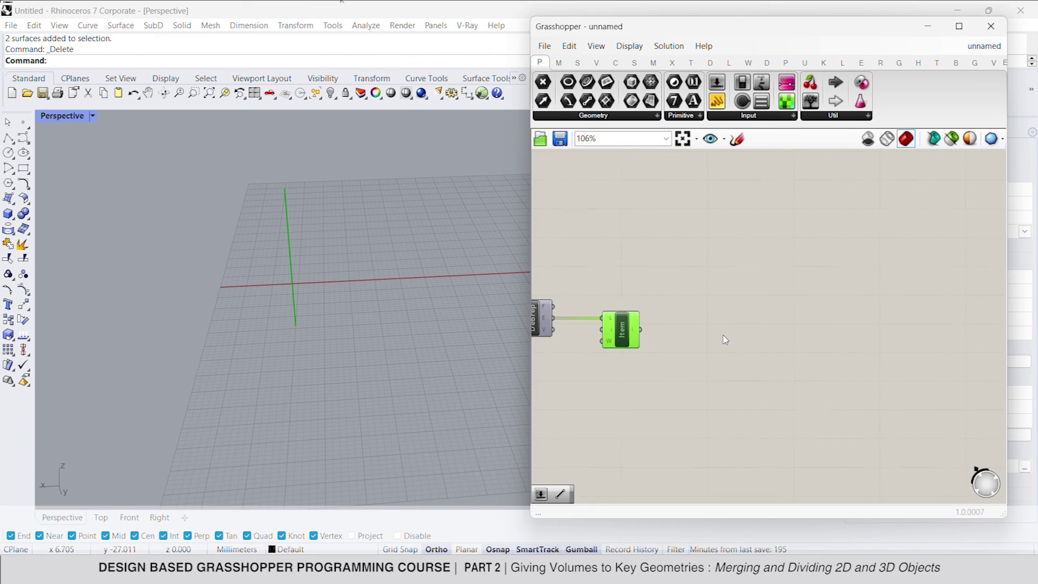
{"action": "left_click", "coordinate": [719, 333]}
{"action": "right_click_drag", "start_coordinate": [720, 334], "coordinate": [830, 330]}
Add a Divide Distance component and connect the List Item edge to its C input.
{"action": "double_click", "coordinate": [896, 338]}
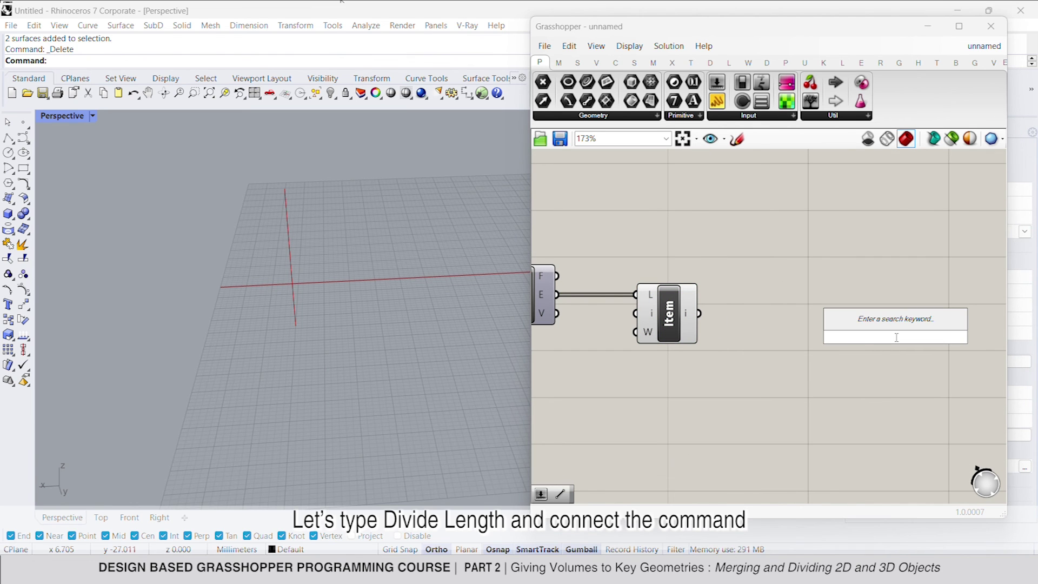
{"action": "type", "text": "div"}
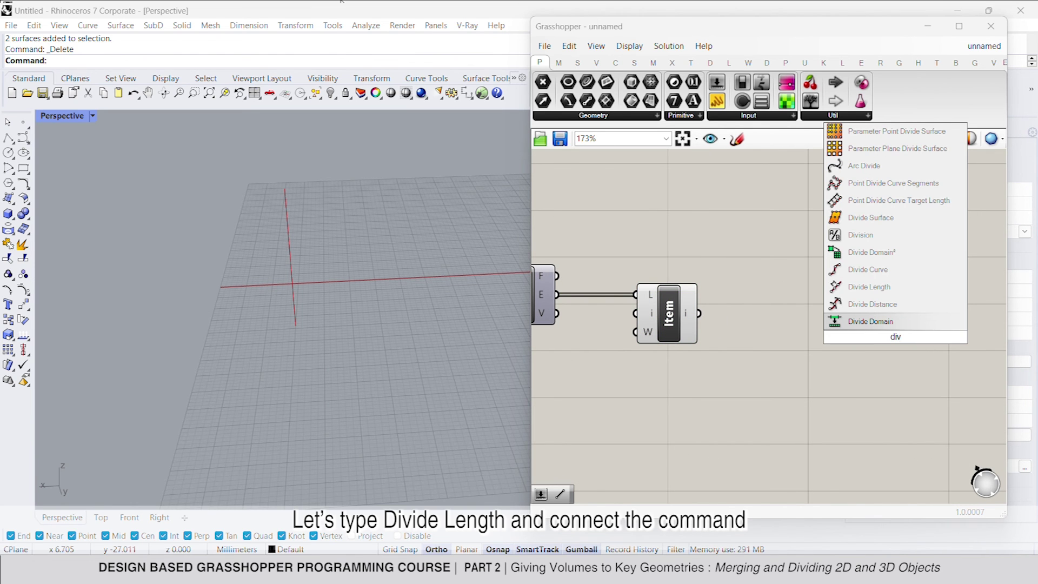
{"action": "left_click", "coordinate": [894, 304]}
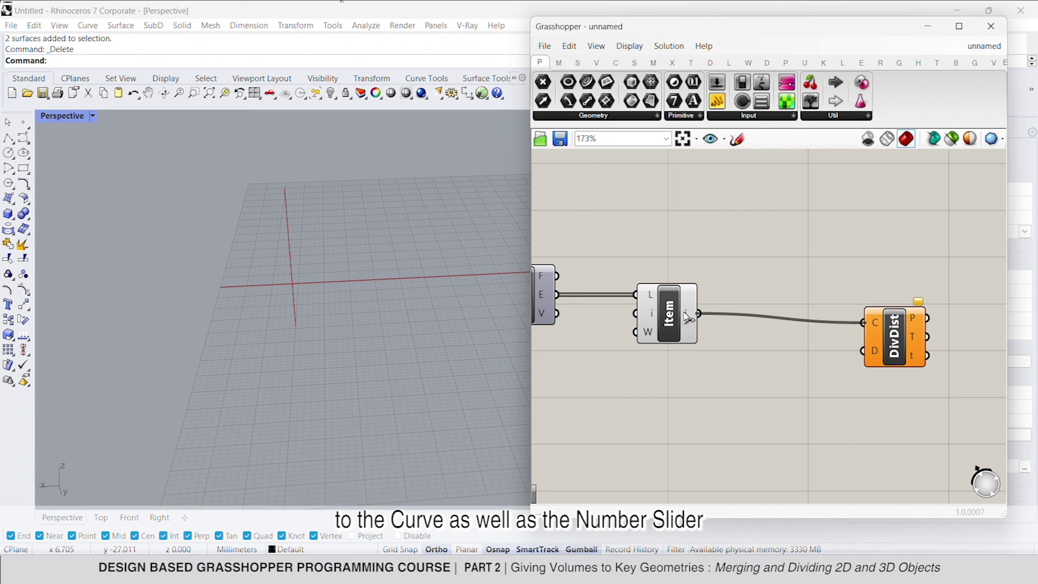
{"action": "left_click_drag", "start_coordinate": [872, 331], "coordinate": [857, 321]}
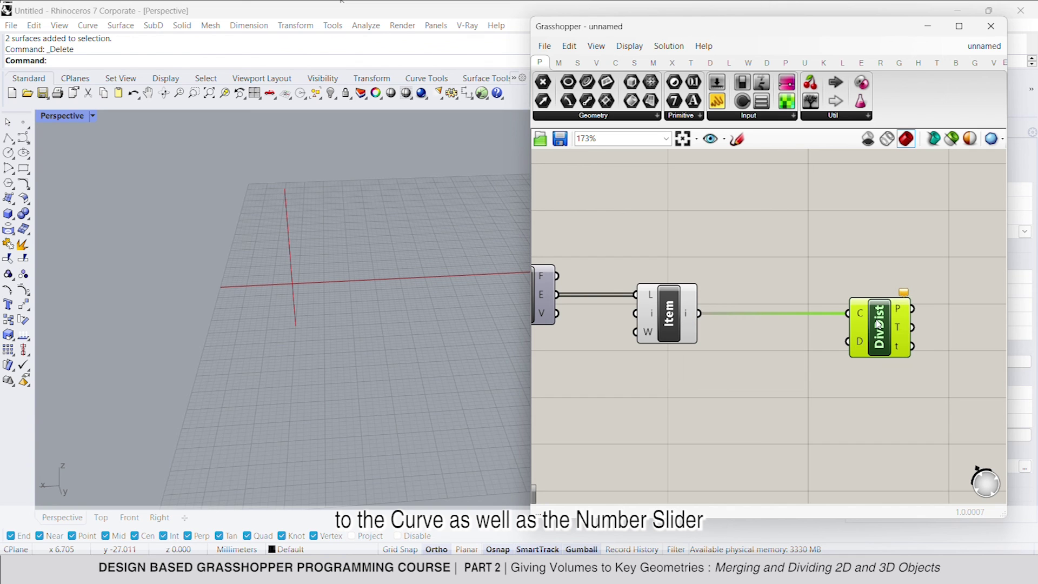
Add a number slider with value 10, connect it to Divide Distance's D input, and set the distance to 6.
{"action": "double_click", "coordinate": [718, 401]}
{"action": "type", "text": "10"}
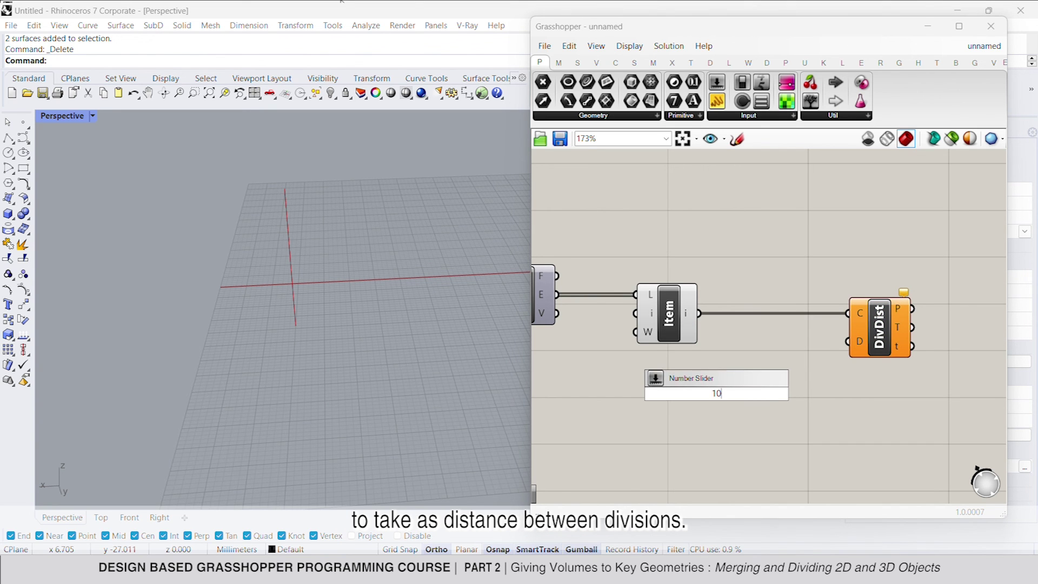
{"action": "key", "text": "Return"}
{"action": "left_click_drag", "start_coordinate": [806, 391], "coordinate": [793, 394]}
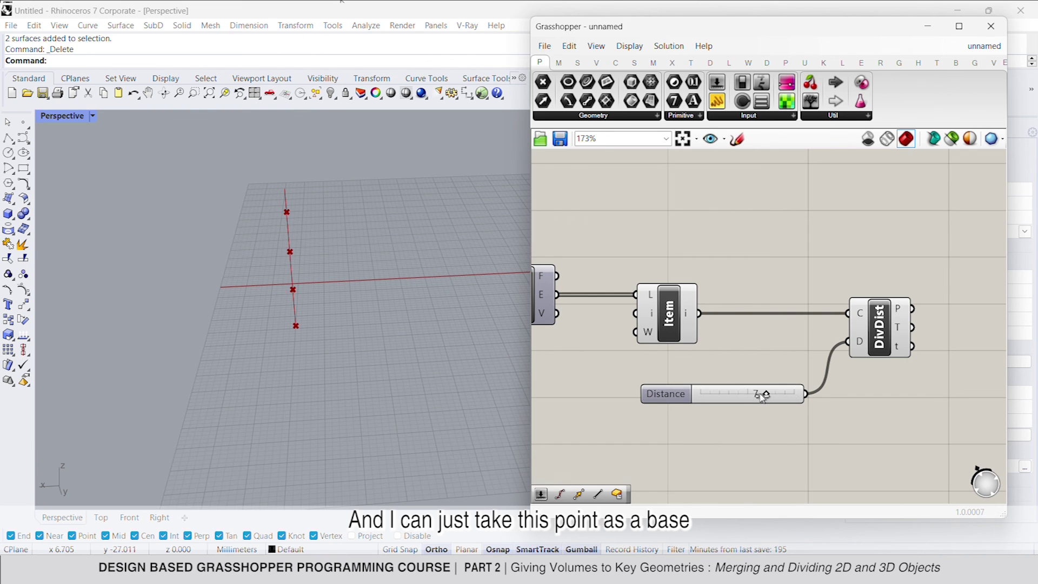
{"action": "scroll", "coordinate": [754, 400], "scroll_direction": "down", "scroll_amount": 5}
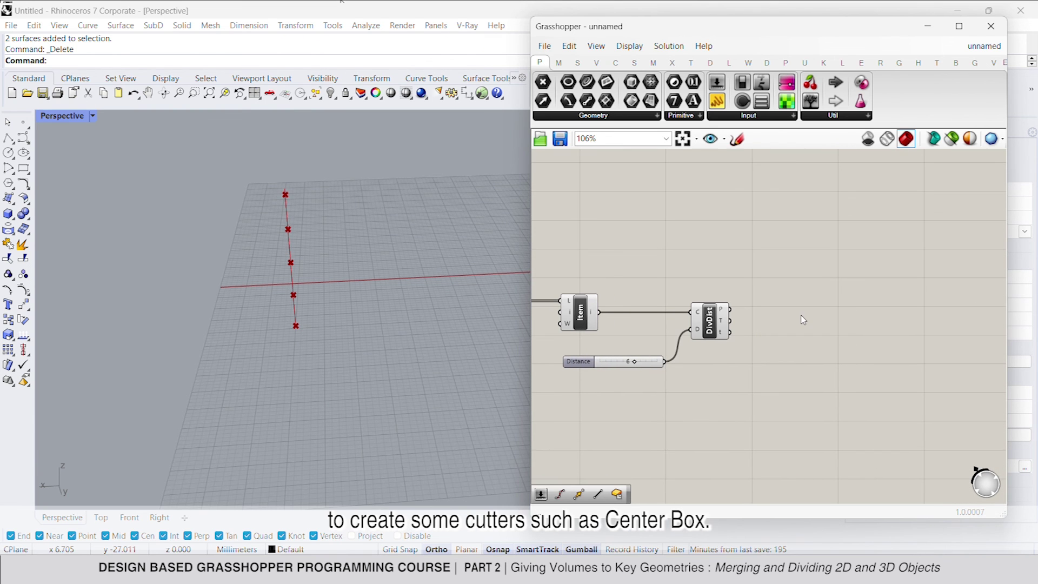
Add a Center Box component and connect Divide Distance's points to its B input.
{"action": "double_click", "coordinate": [828, 340]}
{"action": "type", "text": "center"}
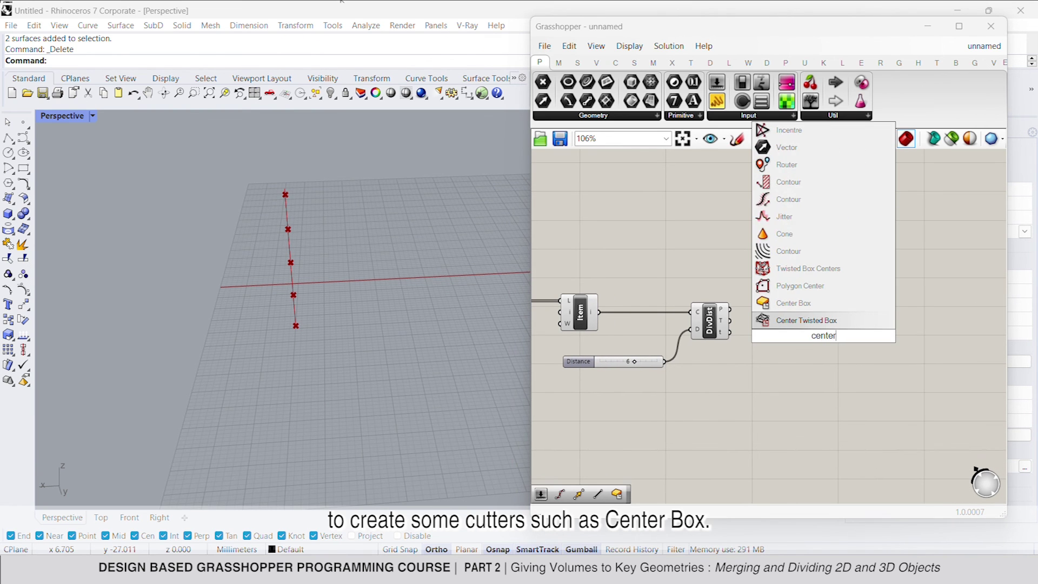
{"action": "left_click", "coordinate": [812, 304]}
{"action": "scroll", "coordinate": [774, 330], "scroll_direction": "up", "scroll_amount": 2}
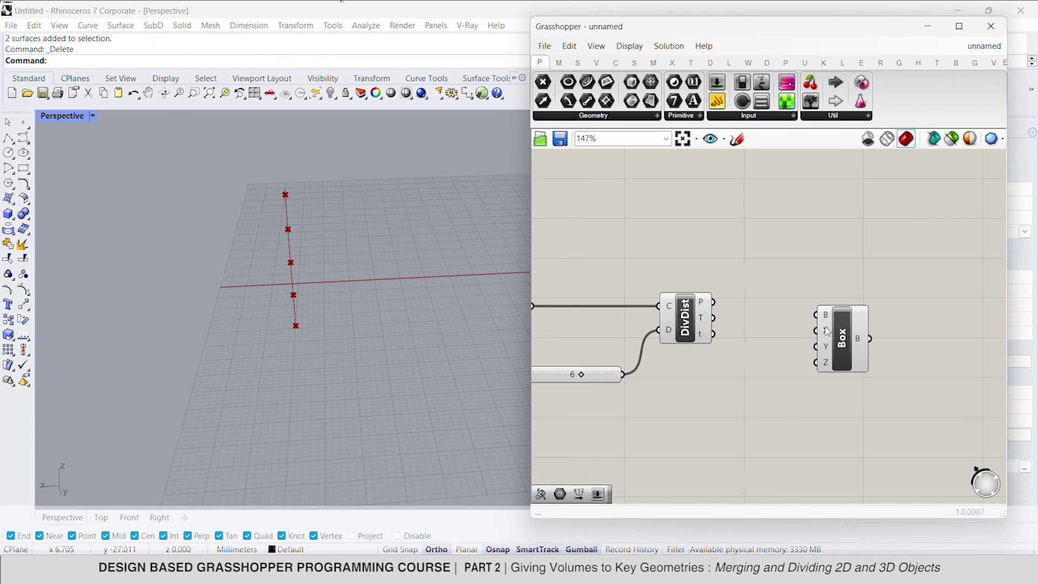
{"action": "left_click_drag", "start_coordinate": [782, 322], "coordinate": [714, 302]}
{"action": "scroll", "coordinate": [752, 332], "scroll_direction": "down", "scroll_amount": 2}
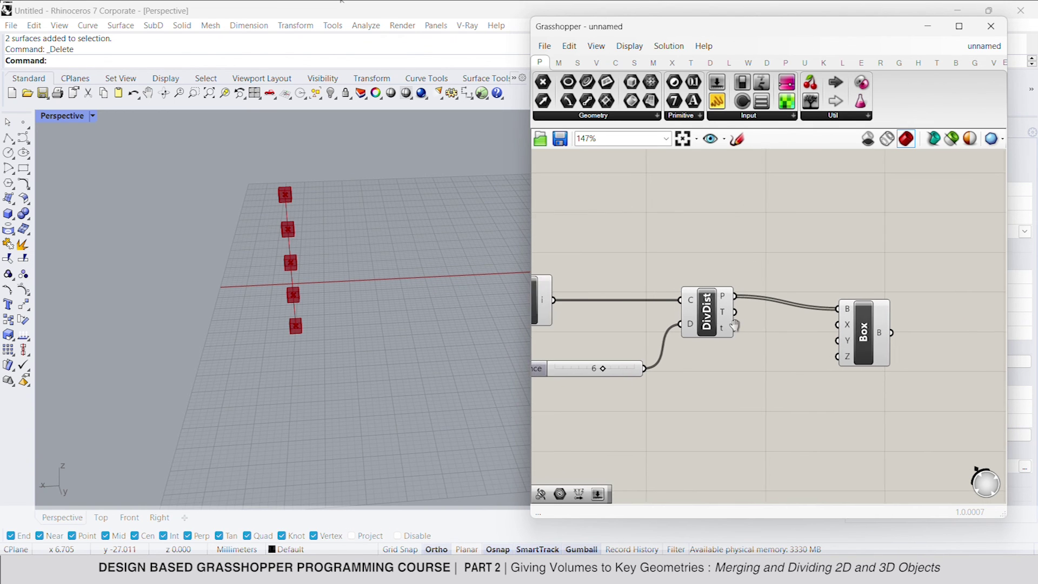
{"action": "right_click_drag", "start_coordinate": [752, 332], "coordinate": [738, 310]}
{"action": "right_click_drag", "start_coordinate": [870, 278], "coordinate": [862, 265]}
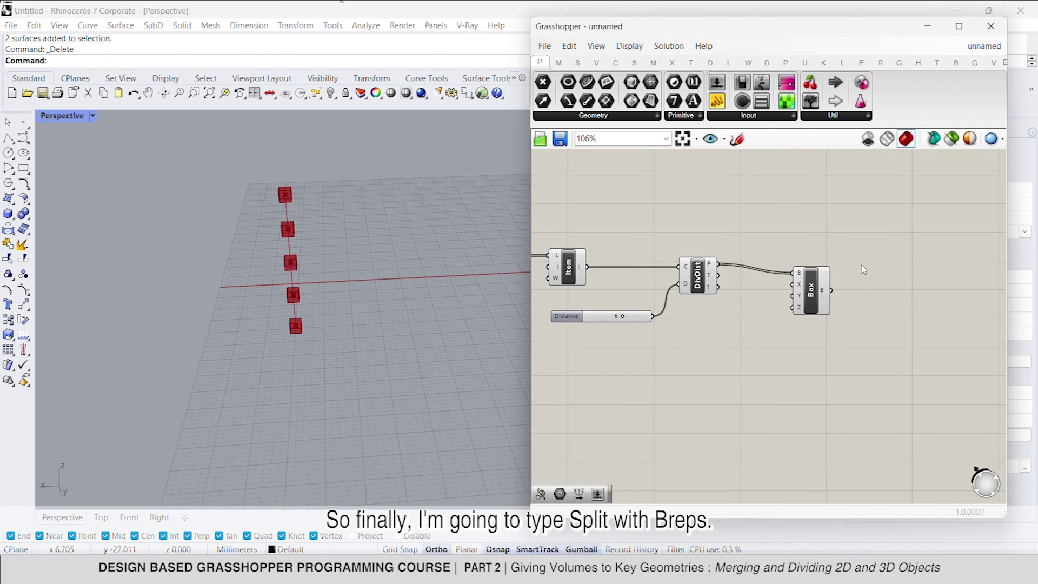
Add a Split with Breps component, connecting the List Item edge to its C input and the Center Box output to B.
{"action": "double_click", "coordinate": [864, 268]}
{"action": "type", "text": "spli"}
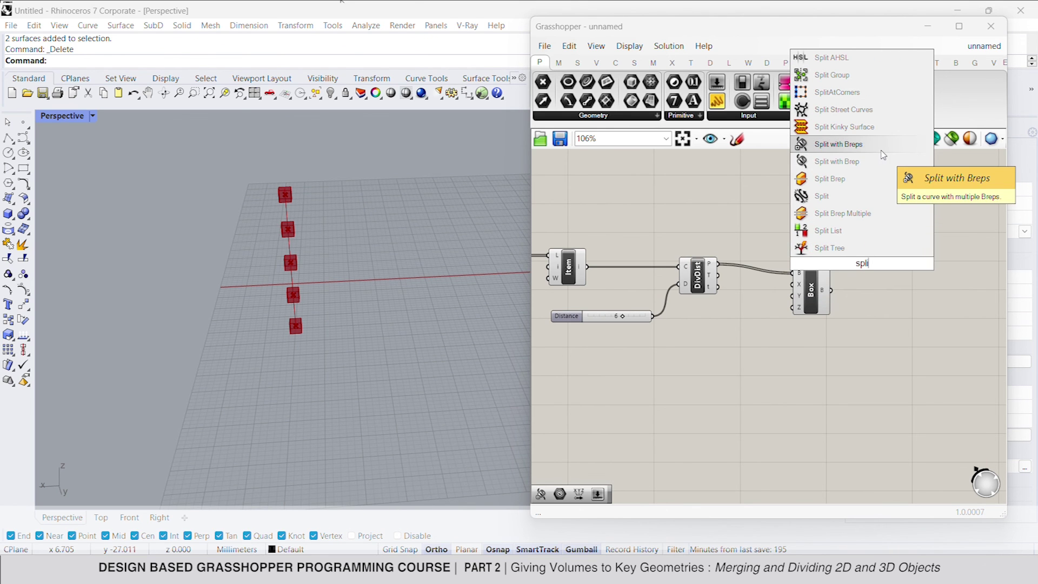
{"action": "left_click", "coordinate": [839, 144]}
{"action": "scroll", "coordinate": [881, 226], "scroll_direction": "up", "scroll_amount": 2}
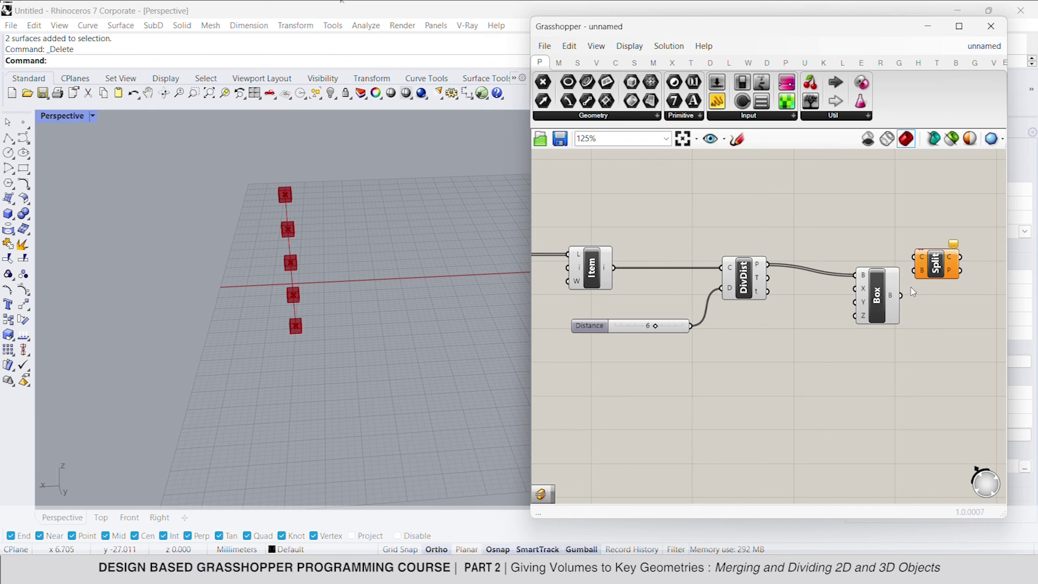
{"action": "scroll", "coordinate": [913, 292], "scroll_direction": "down", "scroll_amount": 3}
{"action": "left_click_drag", "start_coordinate": [919, 259], "coordinate": [805, 264]}
{"action": "scroll", "coordinate": [845, 275], "scroll_direction": "up", "scroll_amount": 3}
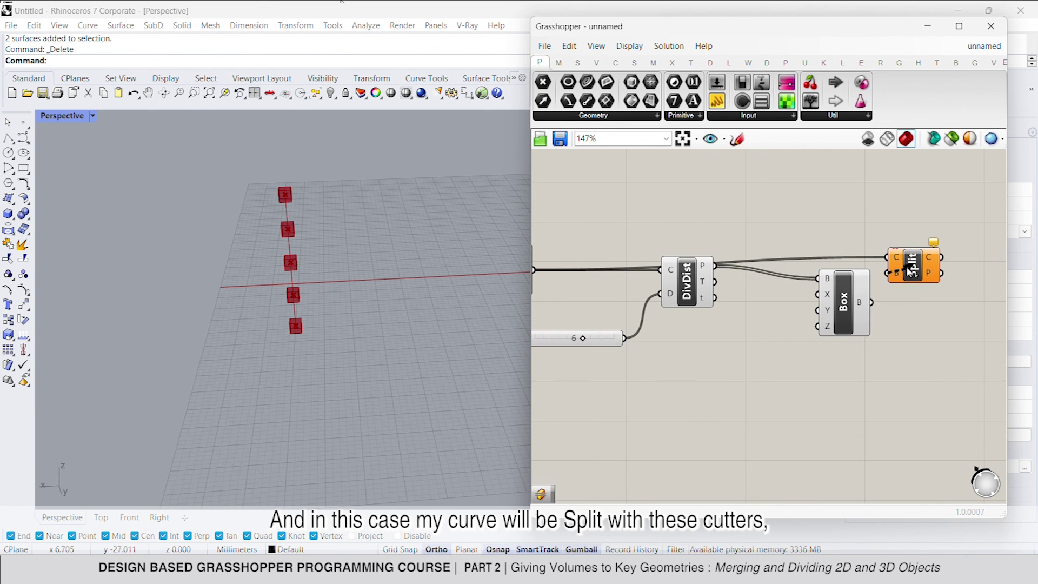
{"action": "left_click_drag", "start_coordinate": [876, 304], "coordinate": [872, 302]}
Turn off the previews of the edge List Item, Divide Distance and Center Box.
{"action": "scroll", "coordinate": [822, 303], "scroll_direction": "down", "scroll_amount": 2}
{"action": "left_click_drag", "start_coordinate": [833, 355], "coordinate": [566, 239]}
{"action": "right_click", "coordinate": [644, 221]}
{"action": "left_click", "coordinate": [685, 239]}
{"action": "scroll", "coordinate": [822, 238], "scroll_direction": "down", "scroll_amount": 3}
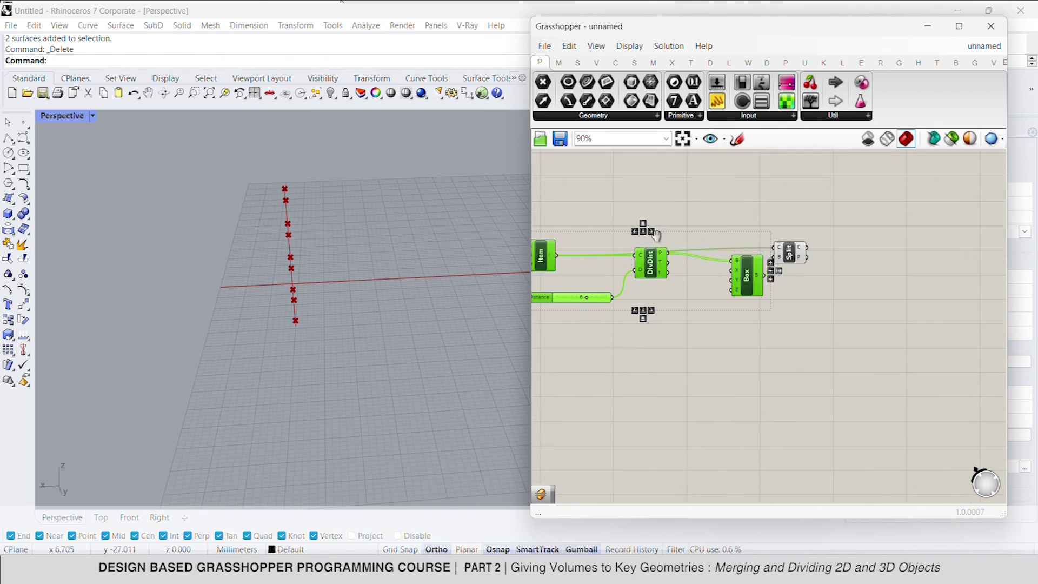
{"action": "scroll", "coordinate": [822, 239], "scroll_direction": "down", "scroll_amount": 3}
Move Split with Breps farther from Center Box and flatten its C input.
{"action": "right_click_drag", "start_coordinate": [822, 239], "coordinate": [764, 276]}
{"action": "scroll", "coordinate": [765, 276], "scroll_direction": "up", "scroll_amount": 8}
{"action": "left_click_drag", "start_coordinate": [737, 258], "coordinate": [825, 252]}
{"action": "scroll", "coordinate": [825, 251], "scroll_direction": "up", "scroll_amount": 2}
{"action": "right_click_drag", "start_coordinate": [826, 251], "coordinate": [714, 251]}
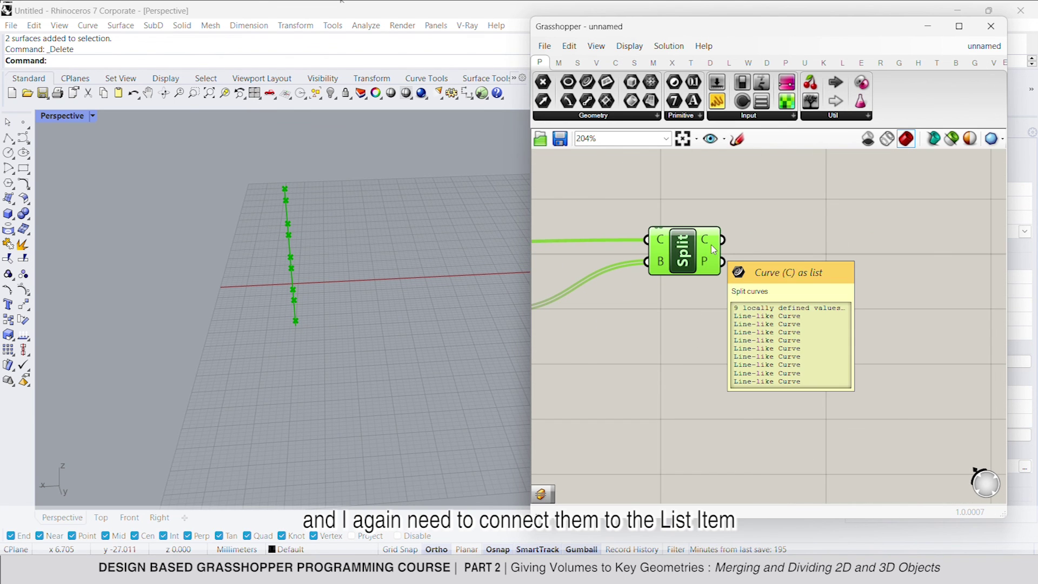
{"action": "right_click", "coordinate": [664, 243]}
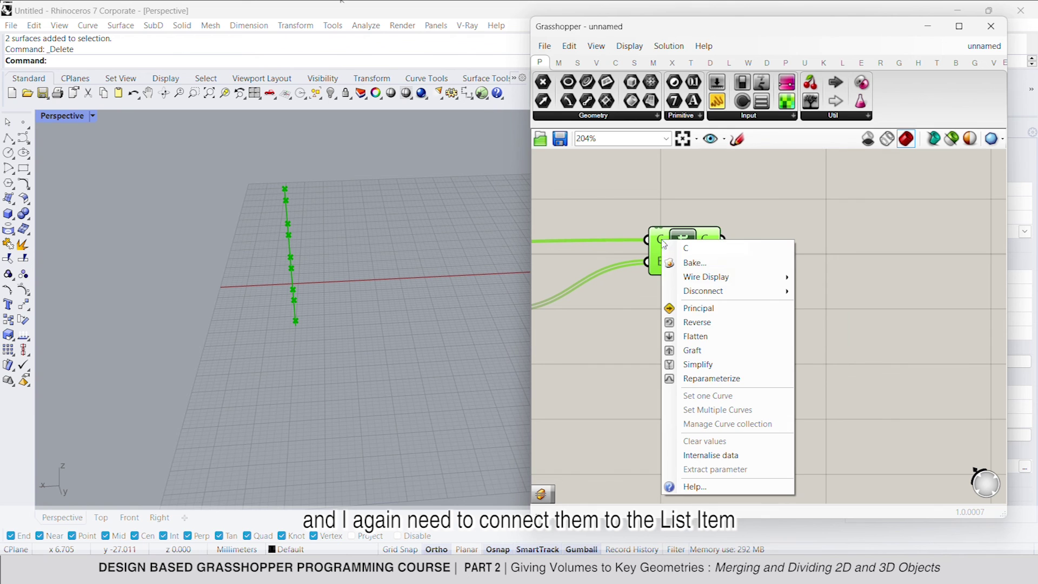
{"action": "left_click", "coordinate": [696, 337]}
Add a List Item component fed by Split with Breps' curve output, and turn off Split with Breps' preview.
{"action": "double_click", "coordinate": [828, 246]}
{"action": "type", "text": "lis"}
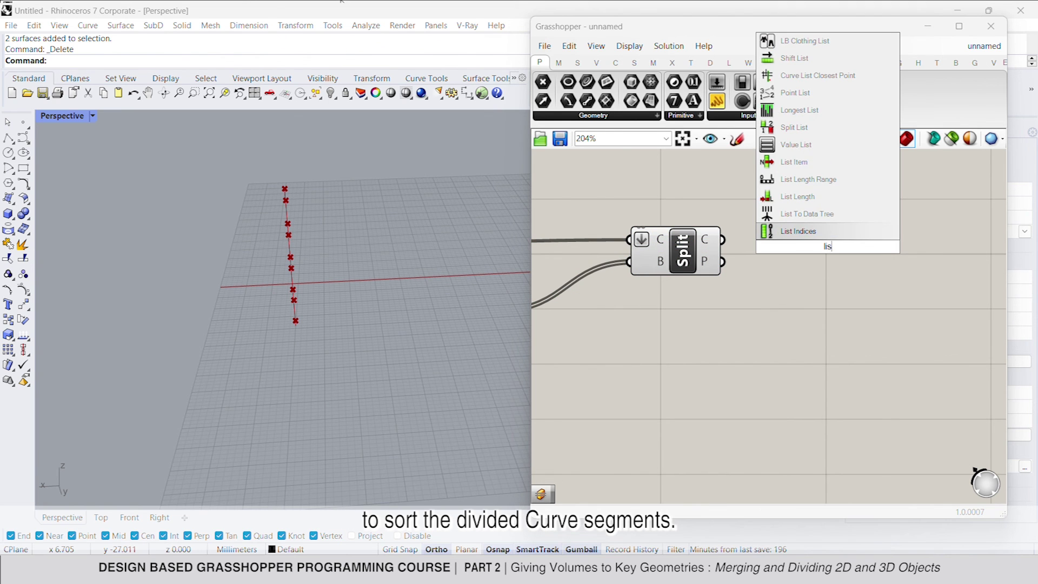
{"action": "type", "text": "t item"}
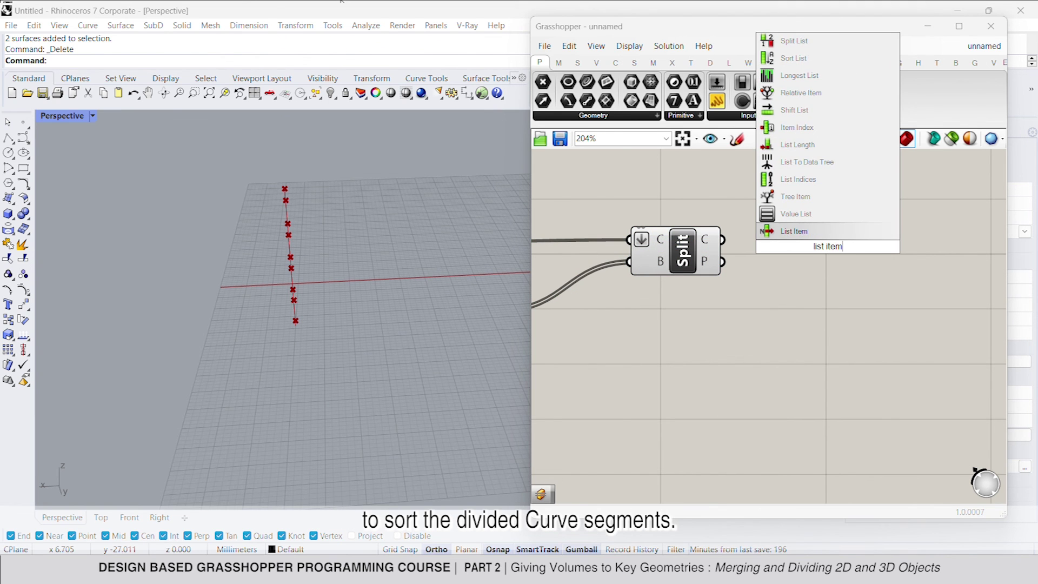
{"action": "key", "text": "Return"}
{"action": "left_click_drag", "start_coordinate": [718, 236], "coordinate": [719, 237]}
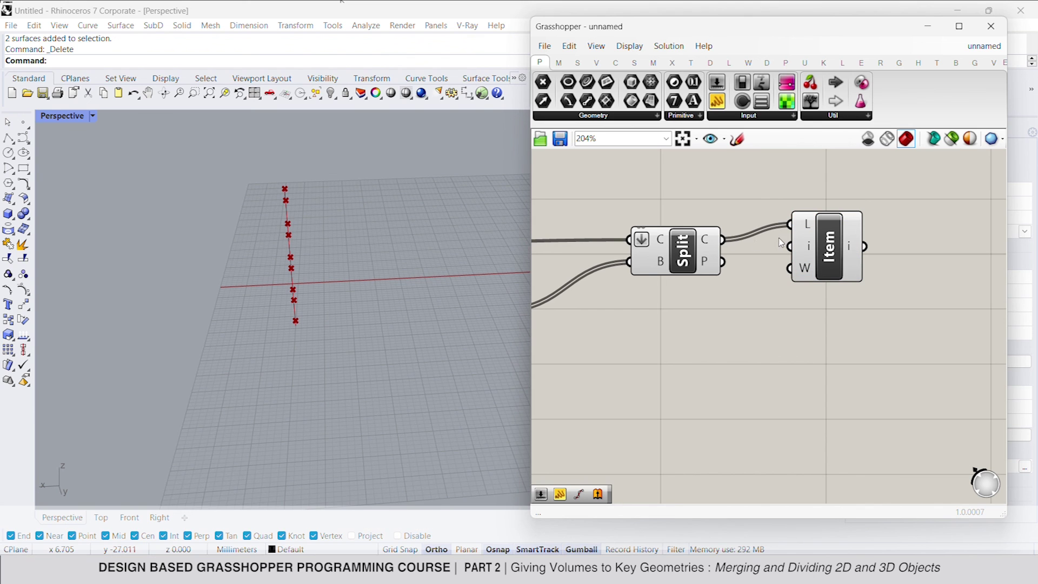
{"action": "left_click_drag", "start_coordinate": [719, 184], "coordinate": [684, 303]}
{"action": "middle_click", "coordinate": [684, 303]}
{"action": "left_click", "coordinate": [730, 326]}
Move the new List Item away from Split, and connect a number slider with value 15 to its i input.
{"action": "left_click_drag", "start_coordinate": [817, 248], "coordinate": [878, 264]}
{"action": "left_click", "coordinate": [686, 370]}
{"action": "double_click", "coordinate": [685, 370]}
{"action": "type", "text": "15"}
{"action": "key", "text": "Return"}
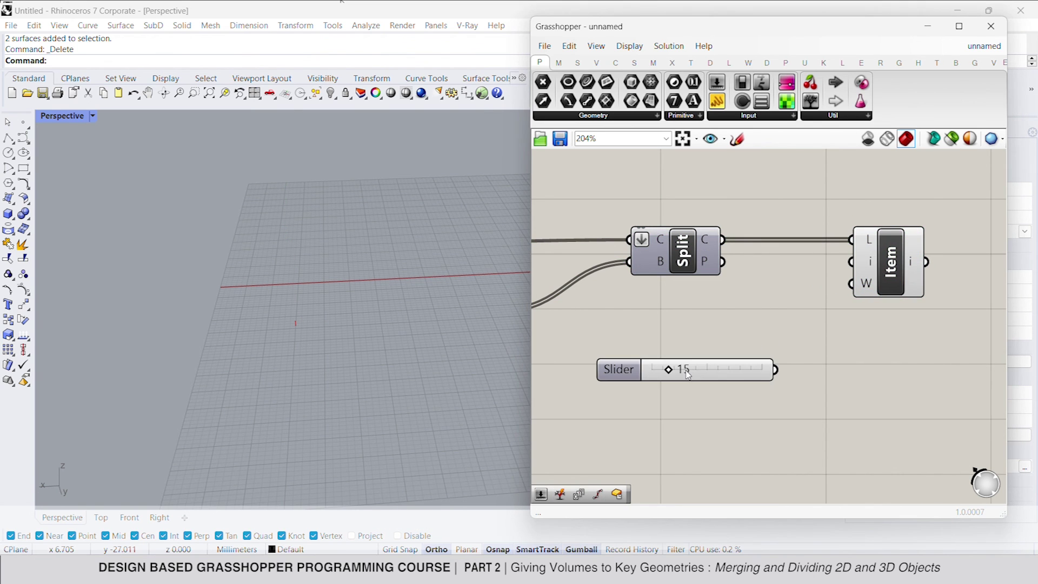
{"action": "left_click_drag", "start_coordinate": [784, 366], "coordinate": [852, 263]}
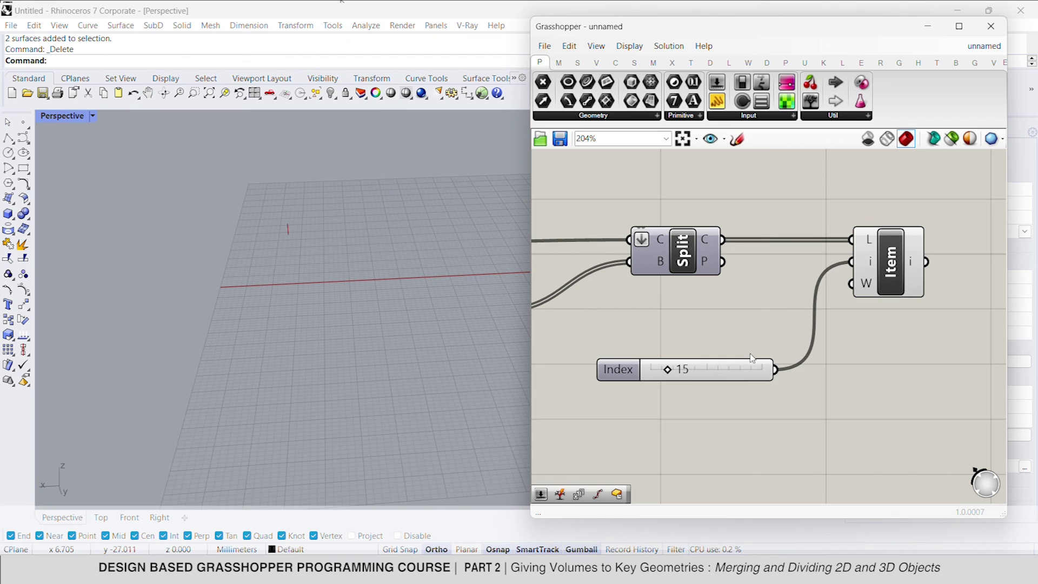